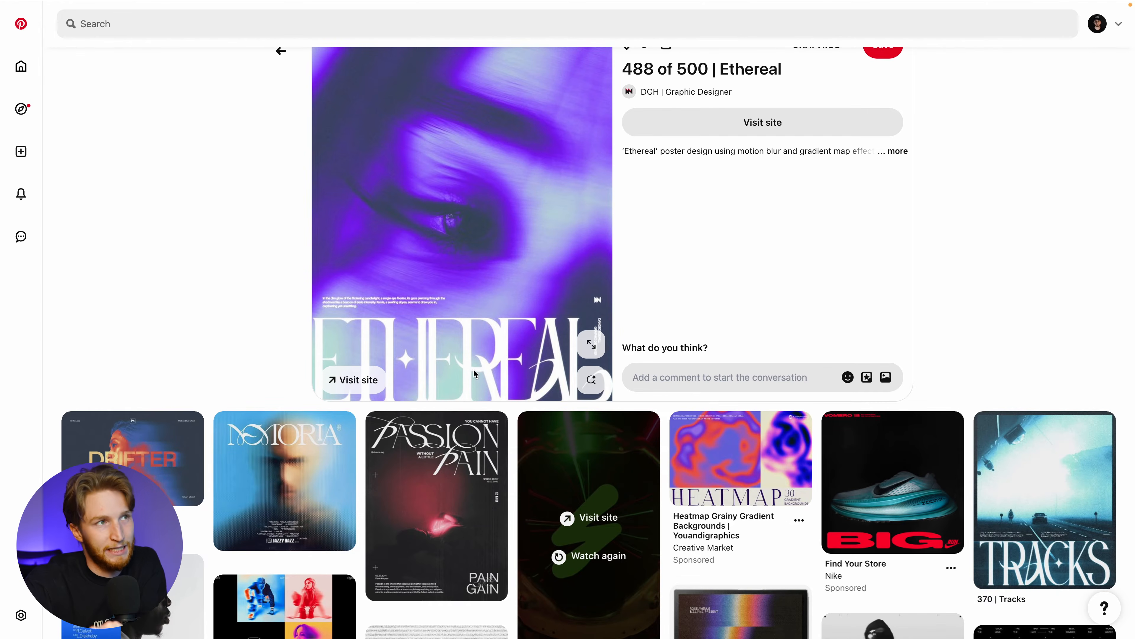
# Look through the related poster designs beneath the Ethereal pin for blurred-photo and typography inspiration
pyautogui.scroll(-3, 492, 367)
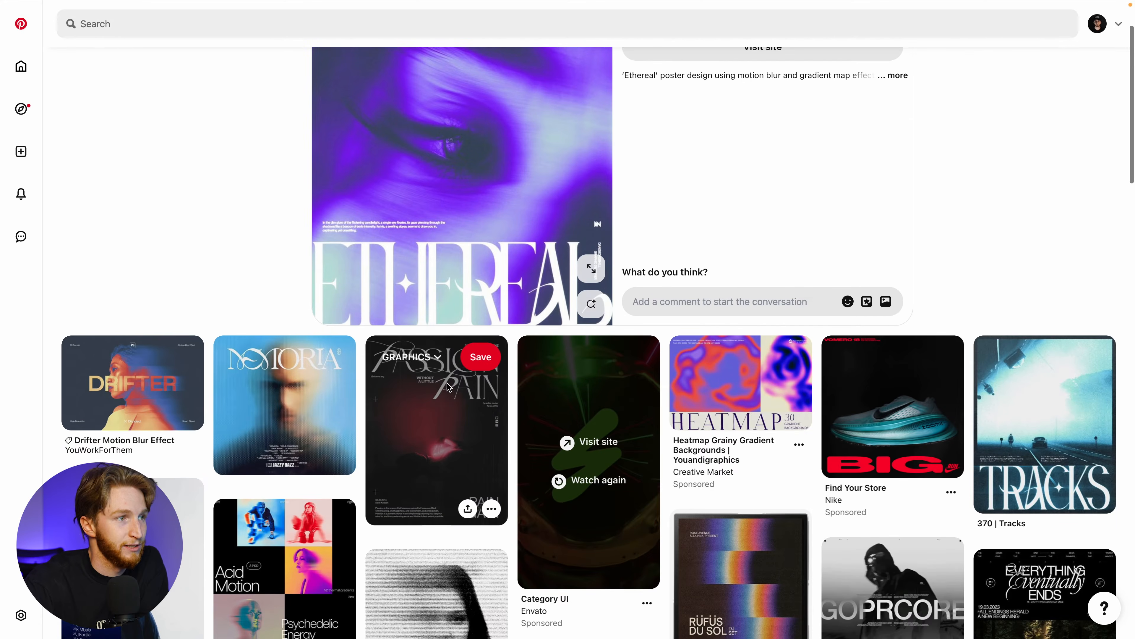
pyautogui.scroll(-5, 454, 389)
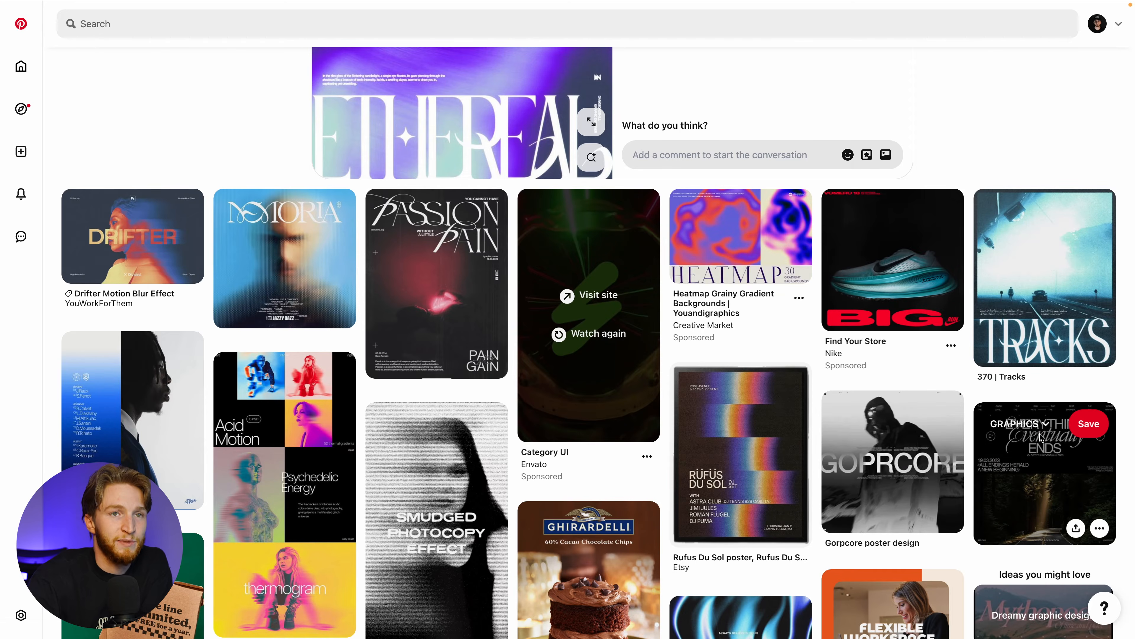
pyautogui.scroll(-5, 1042, 436)
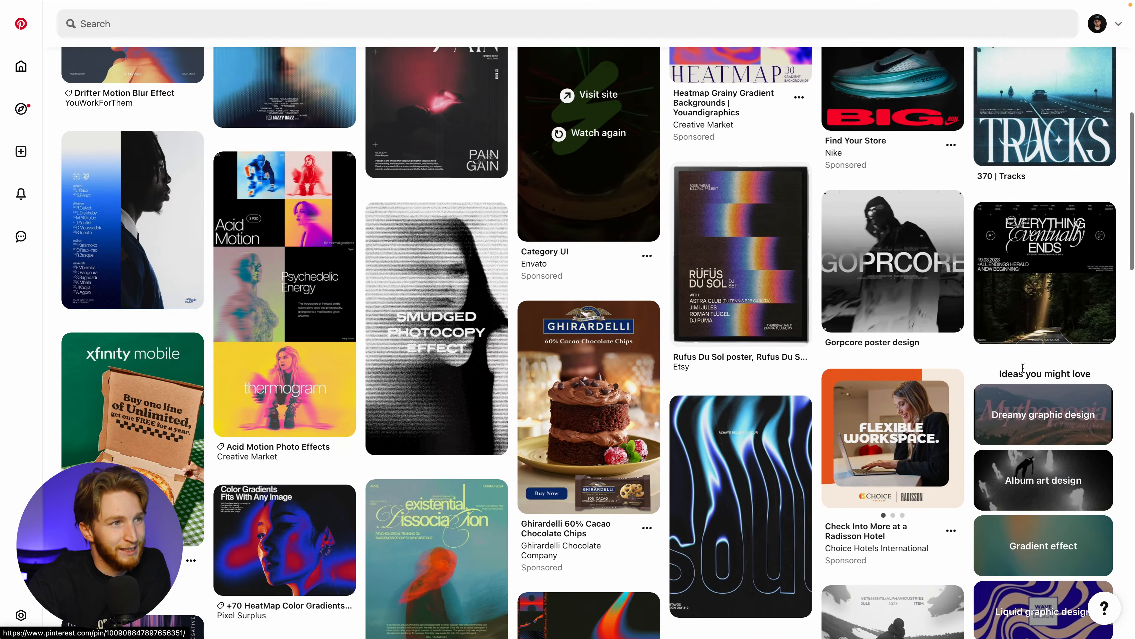
pyautogui.scroll(-3, 447, 536)
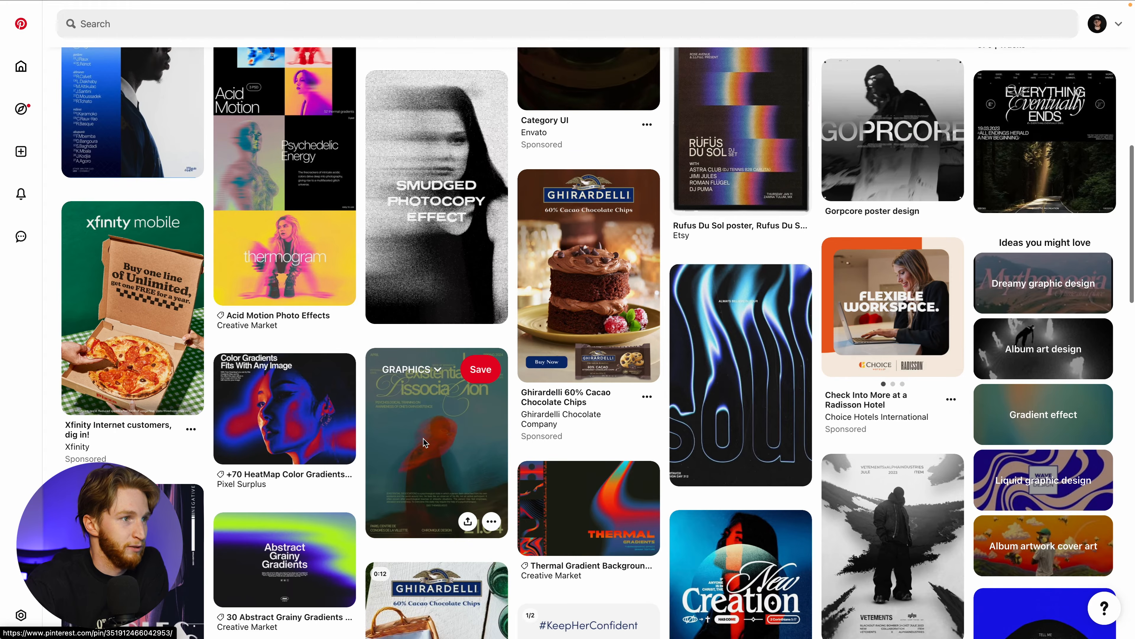
pyautogui.scroll(-1, 432, 444)
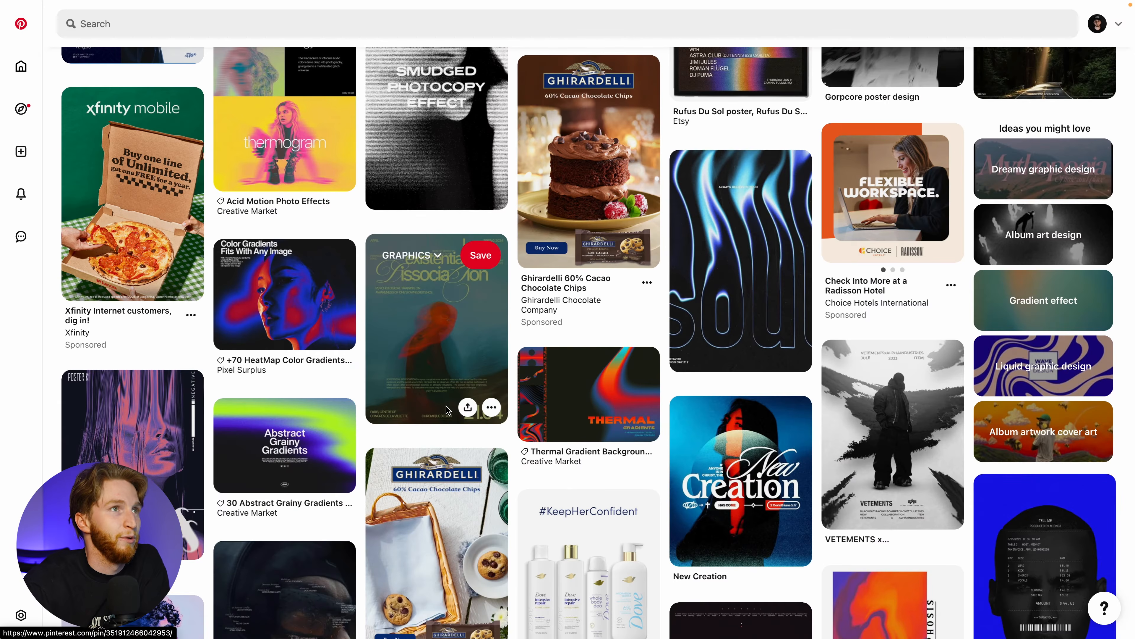
pyautogui.scroll(7, 447, 409)
pyautogui.scroll(1, 447, 409)
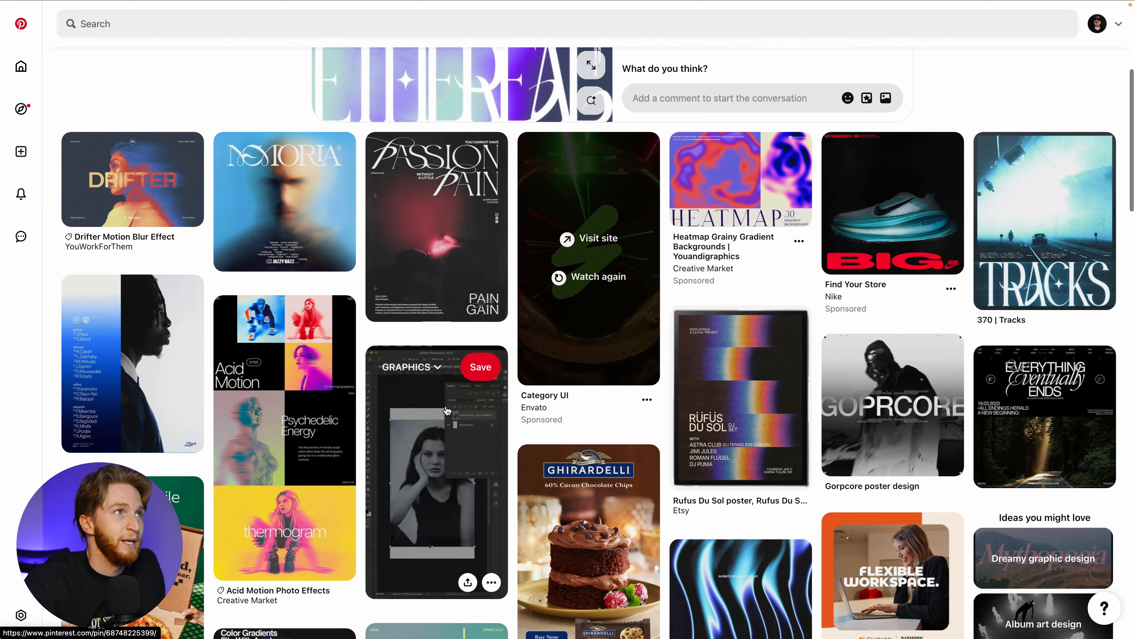
pyautogui.scroll(3, 364, 378)
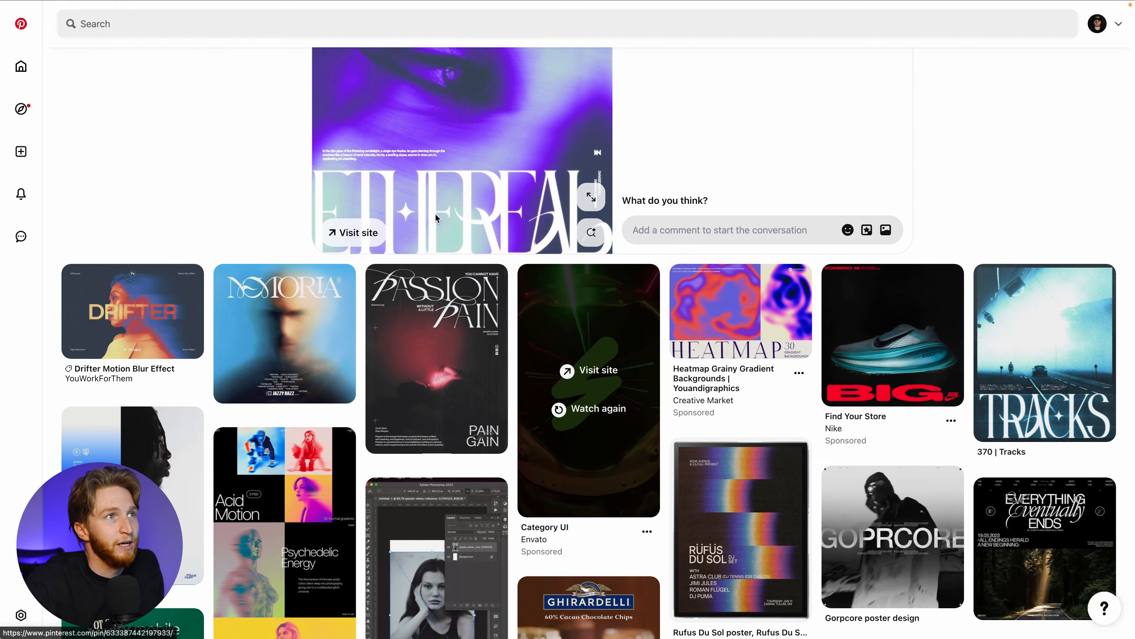
# Open the Tracks poster and the Drive poster from the related pins to examine their display lettering
pyautogui.click(1085, 393)
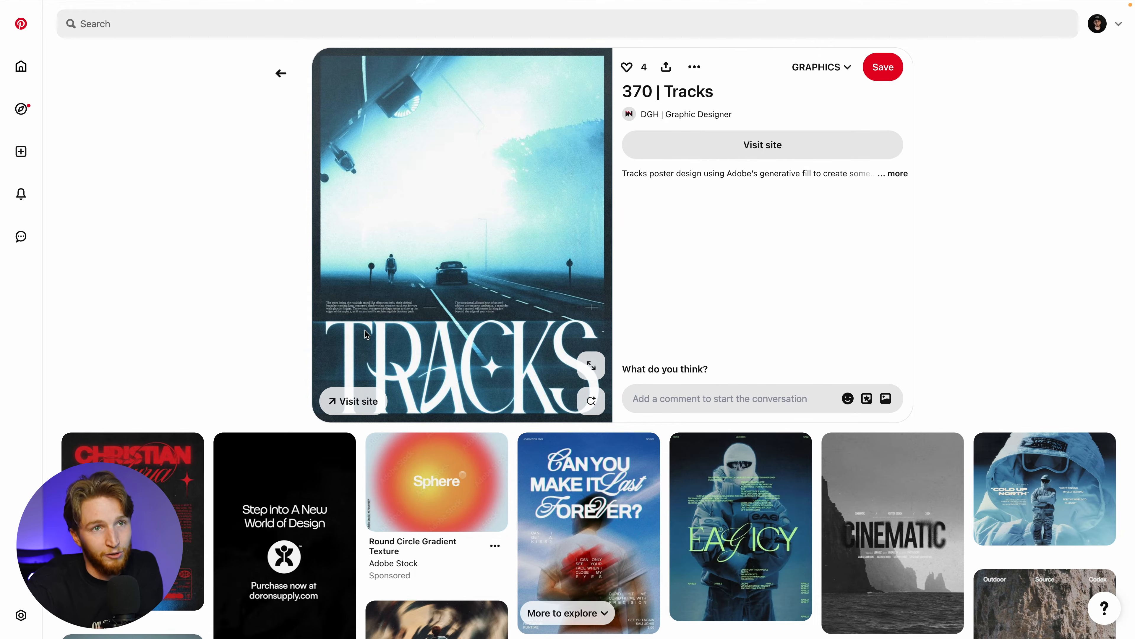
pyautogui.scroll(-6, 366, 334)
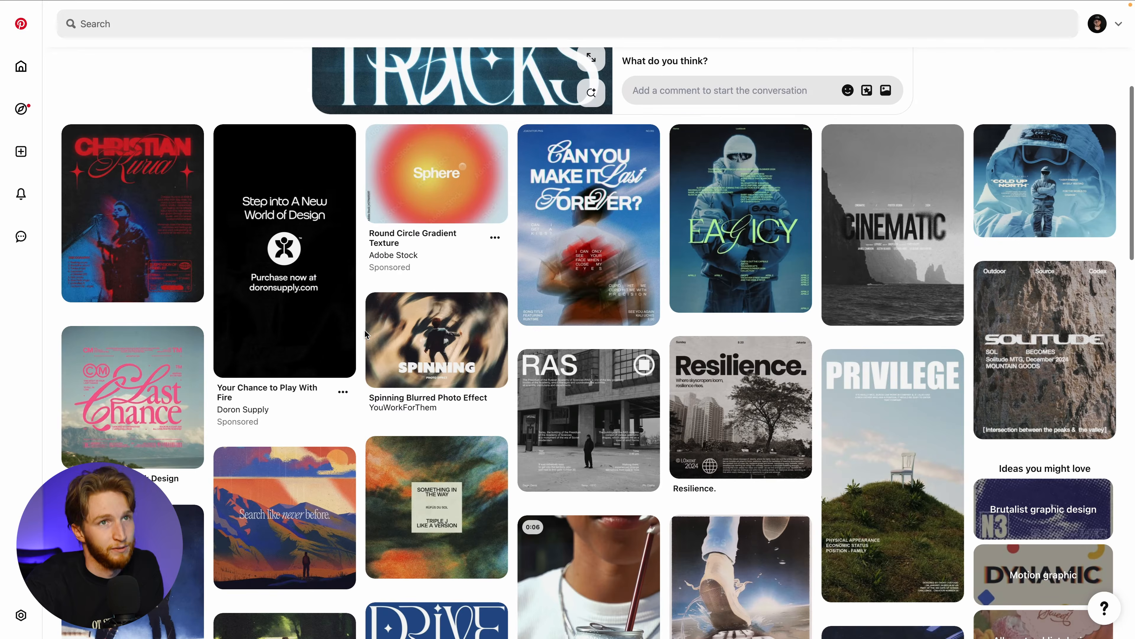
pyautogui.click(365, 329)
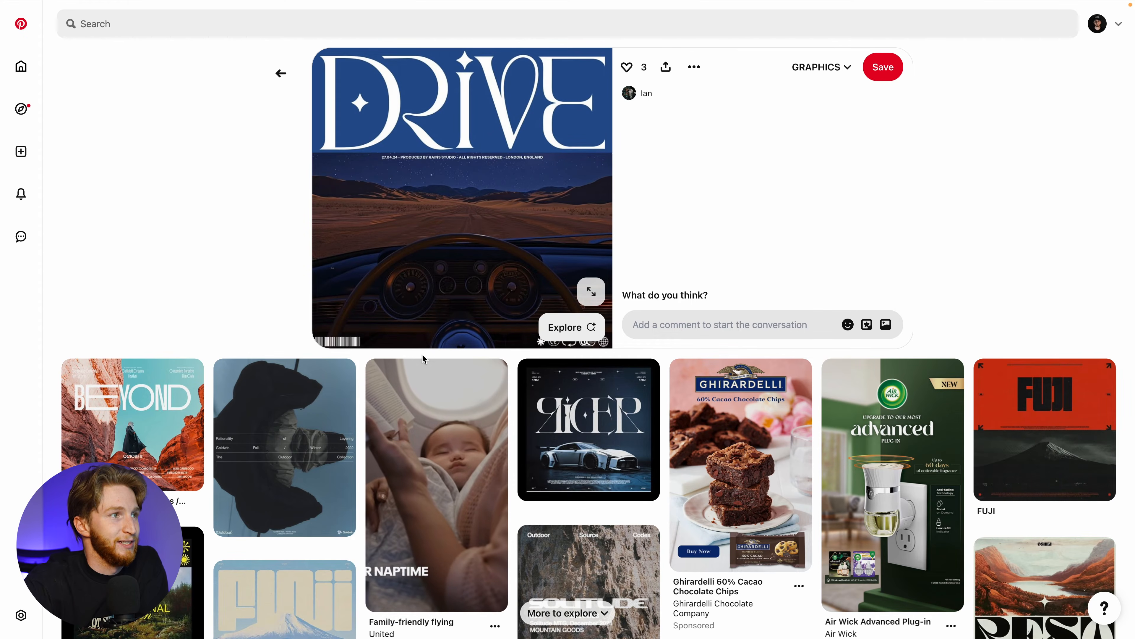
pyautogui.click(553, 452)
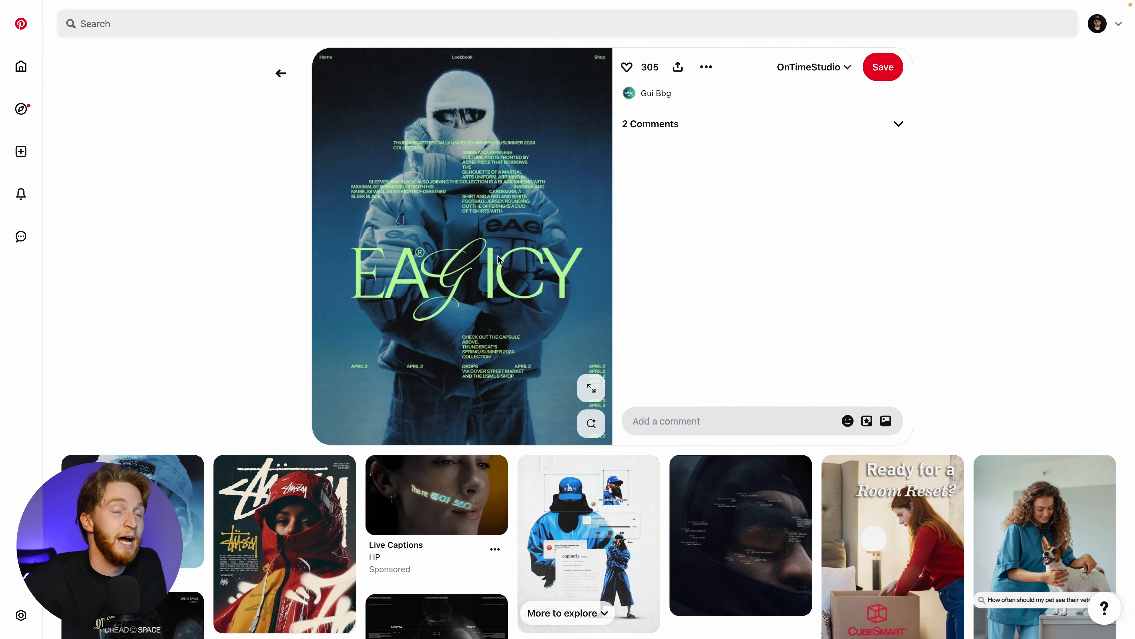
# Browse the pins related to the Eagicy poster, and view the Nike MJ:23 poster with its related designs
pyautogui.scroll(-7, 499, 260)
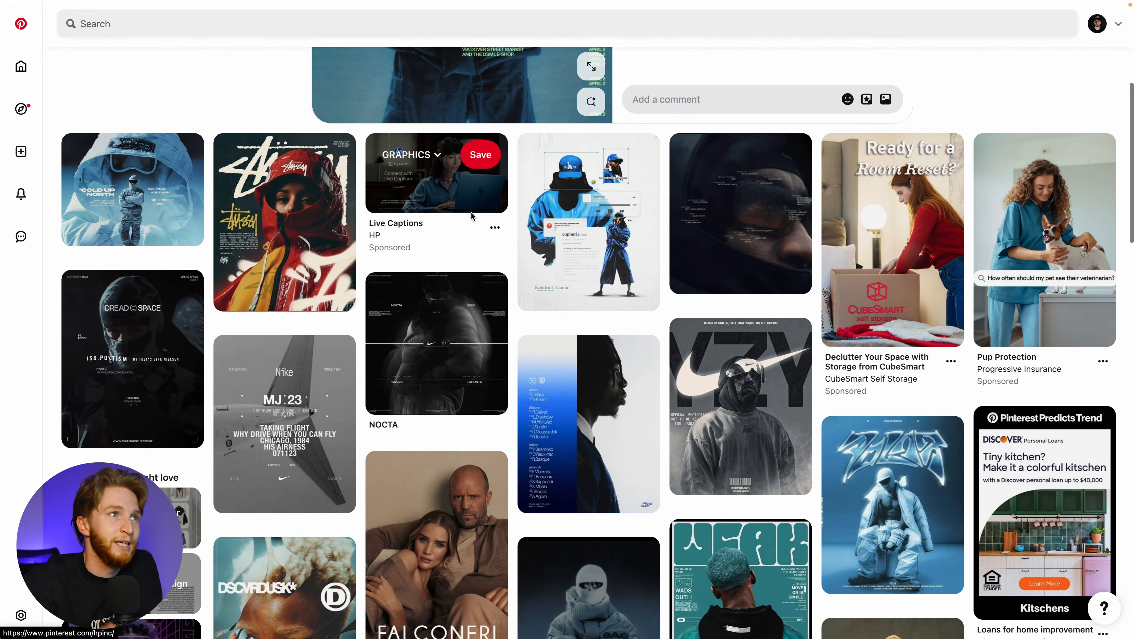
pyautogui.scroll(-5, 471, 213)
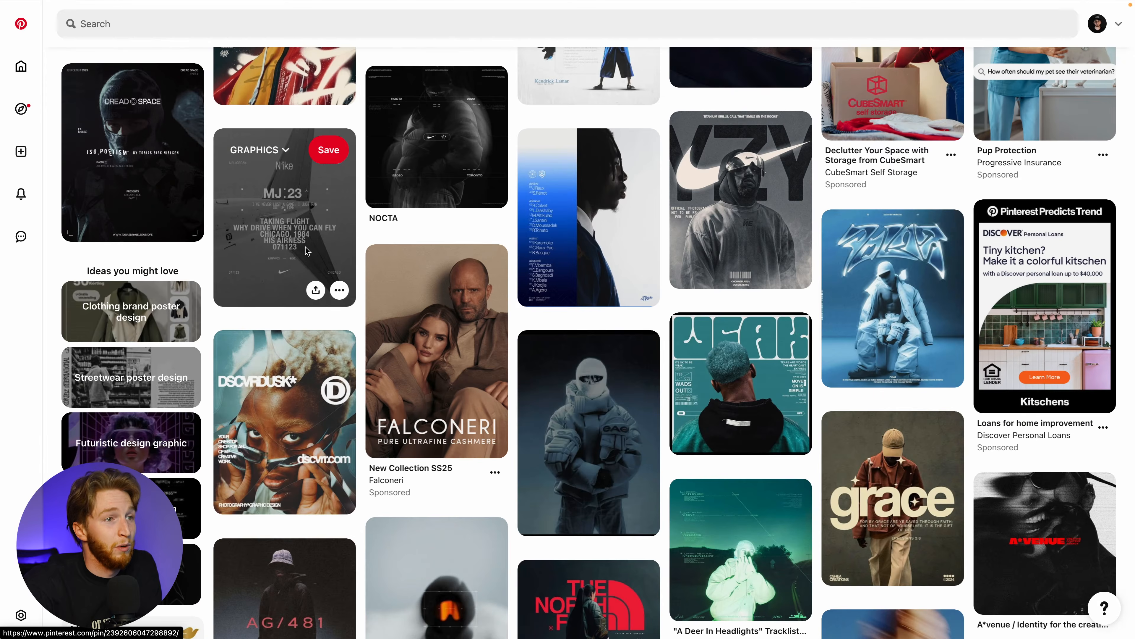
pyautogui.click(305, 249)
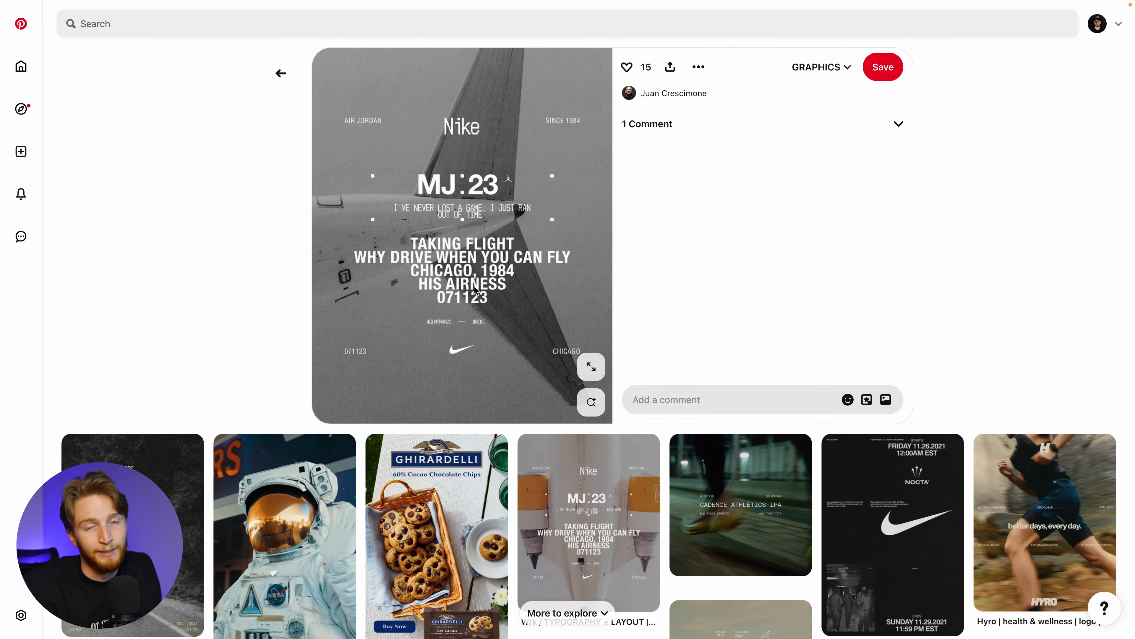
pyautogui.scroll(-10, 474, 287)
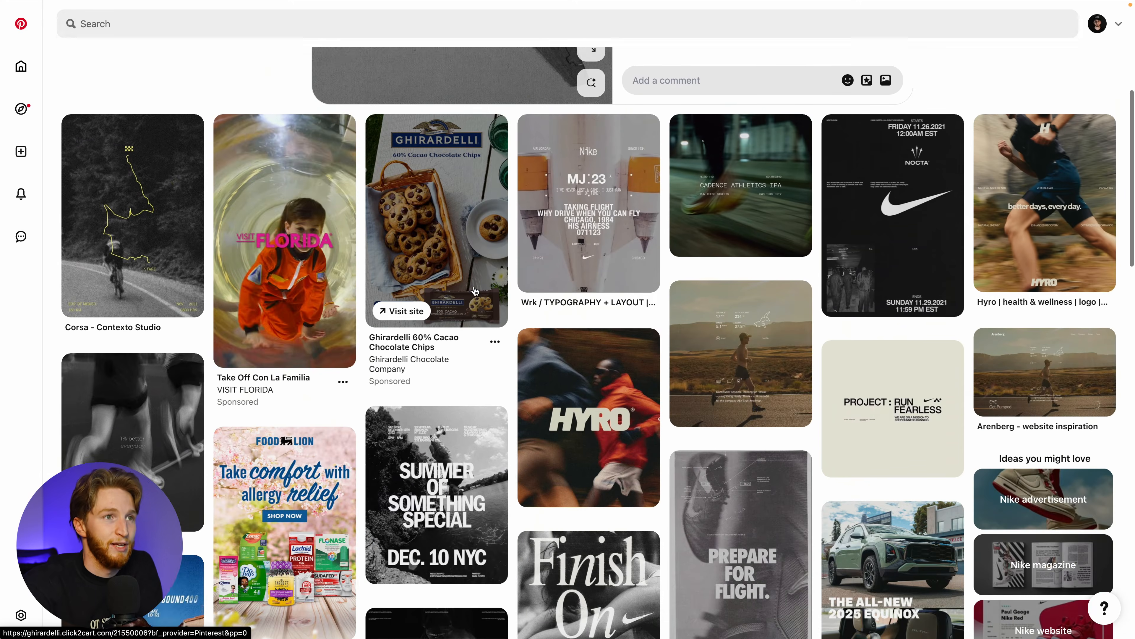
pyautogui.scroll(-3, 476, 291)
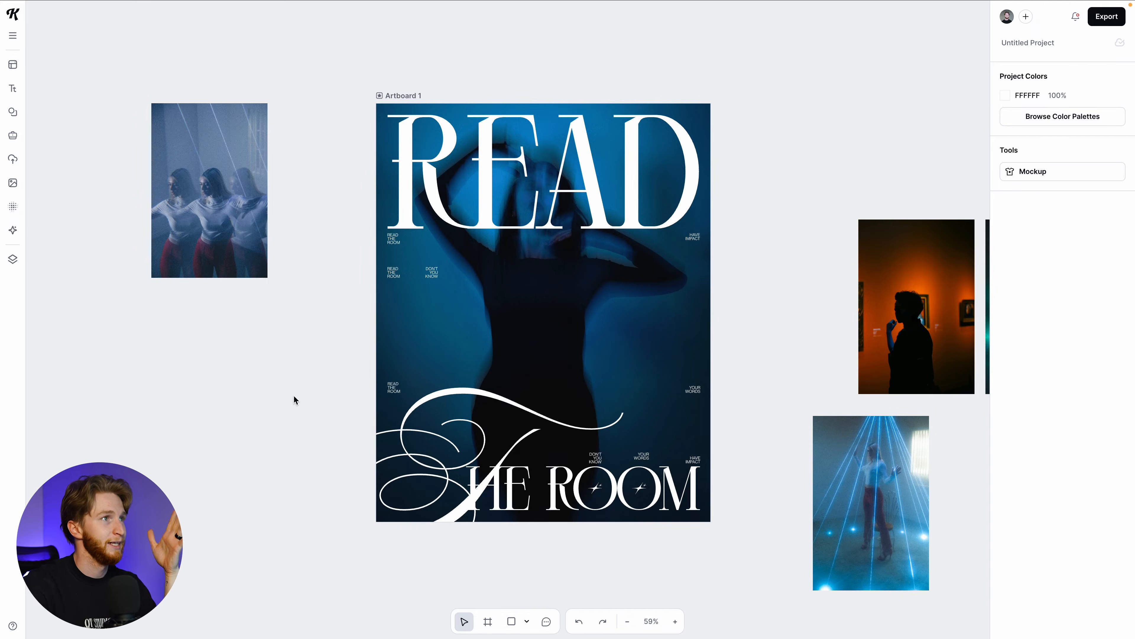
# Switch to the Kittl project and arrange the laser, orange silhouette and green-lights photos around the READ THE ROOM poster
pyautogui.hscroll(10, 299, 393)
pyautogui.hscroll(-7, 300, 392)
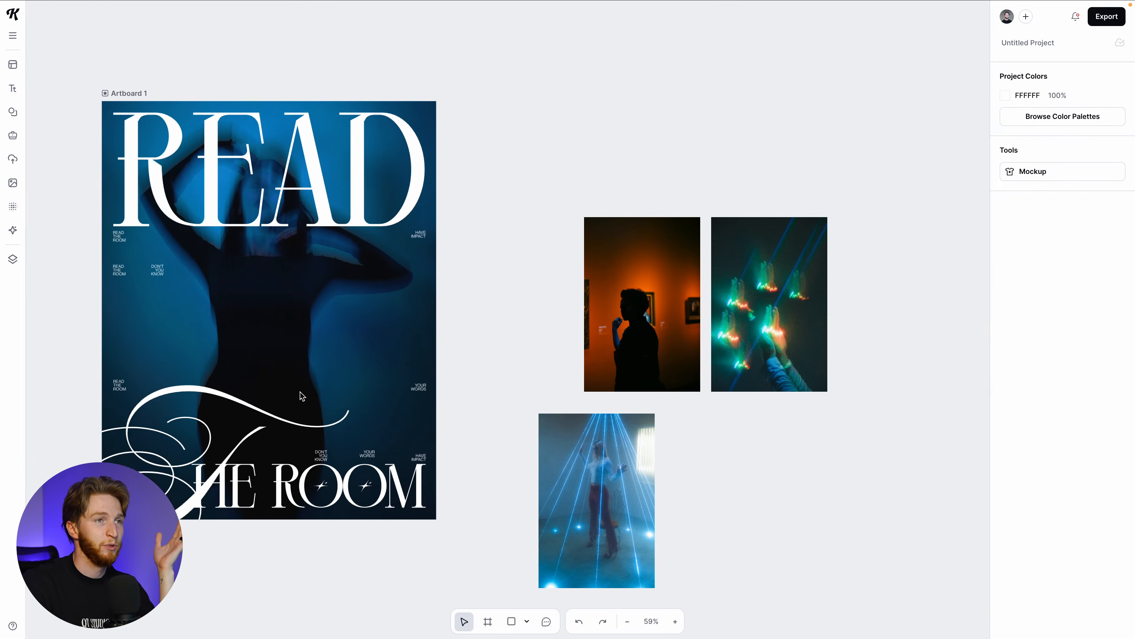
pyautogui.moveTo(776, 492); pyautogui.dragTo(735, 135)
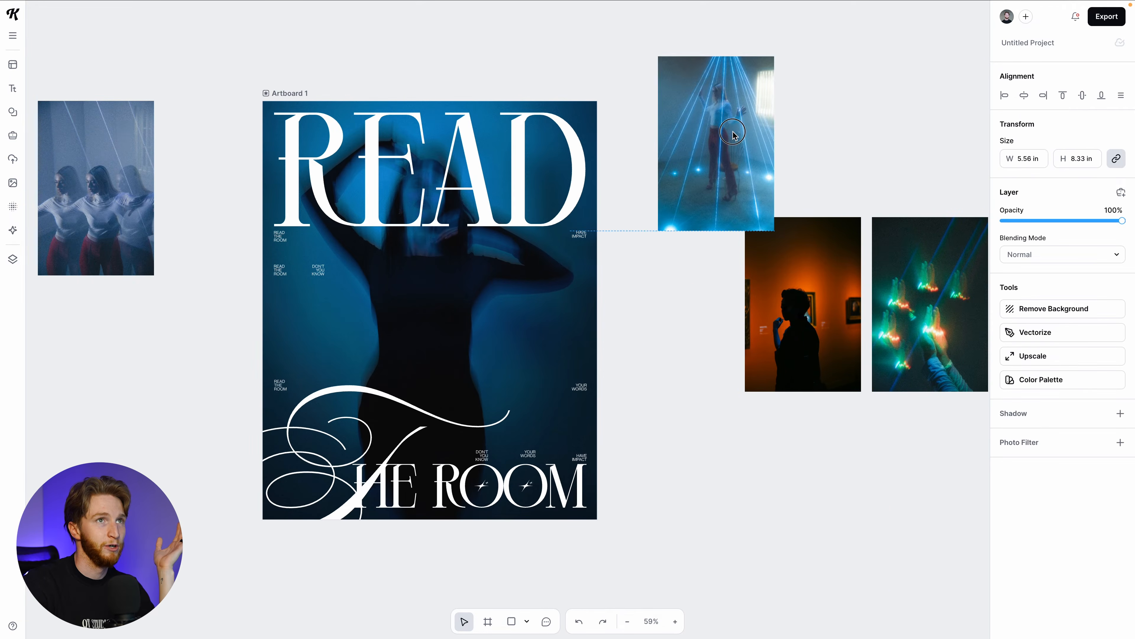
pyautogui.hscroll(10, 732, 431)
pyautogui.scroll(4, 732, 431)
pyautogui.scroll(2, 732, 431)
pyautogui.moveTo(703, 390); pyautogui.dragTo(622, 413)
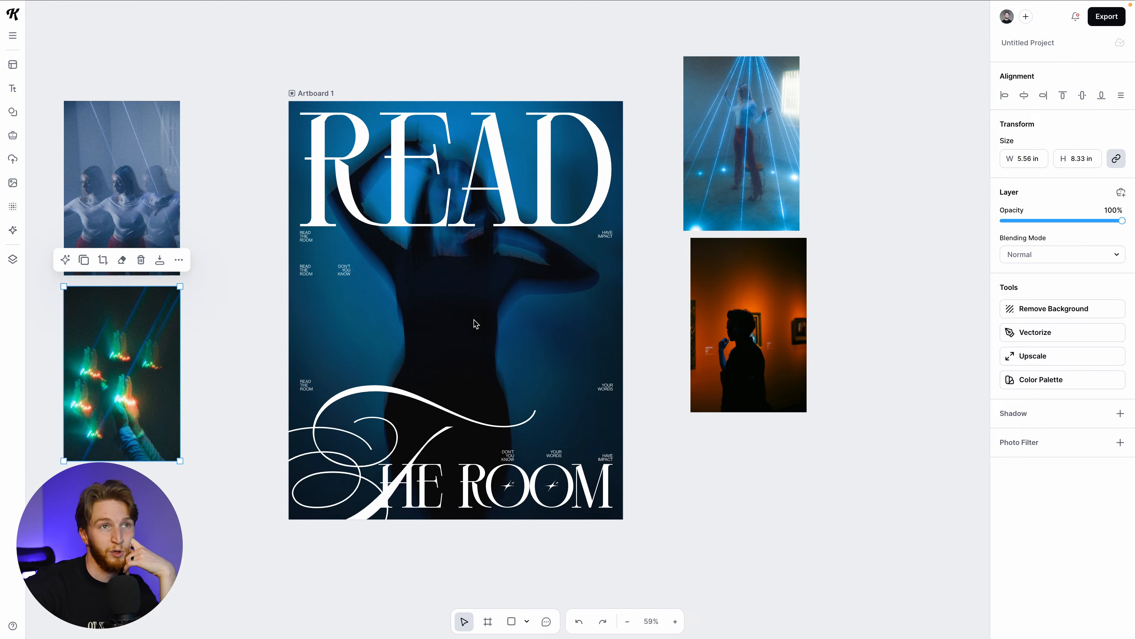
pyautogui.click(715, 307)
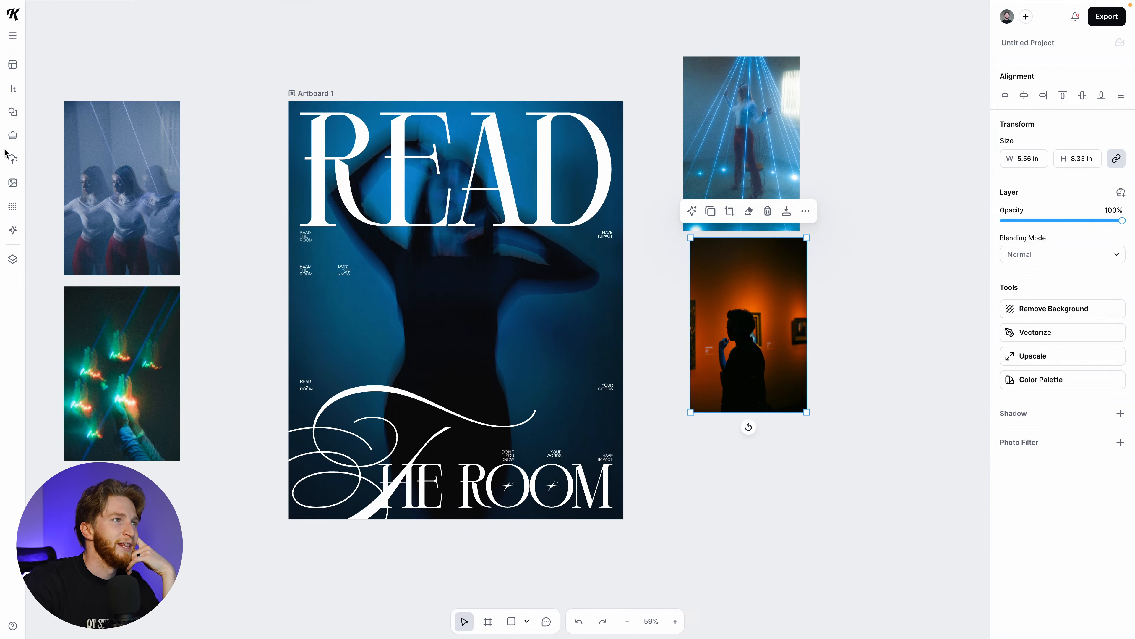
# Search the stock photo library for "blurry photography" and look through the results
pyautogui.click(13, 184)
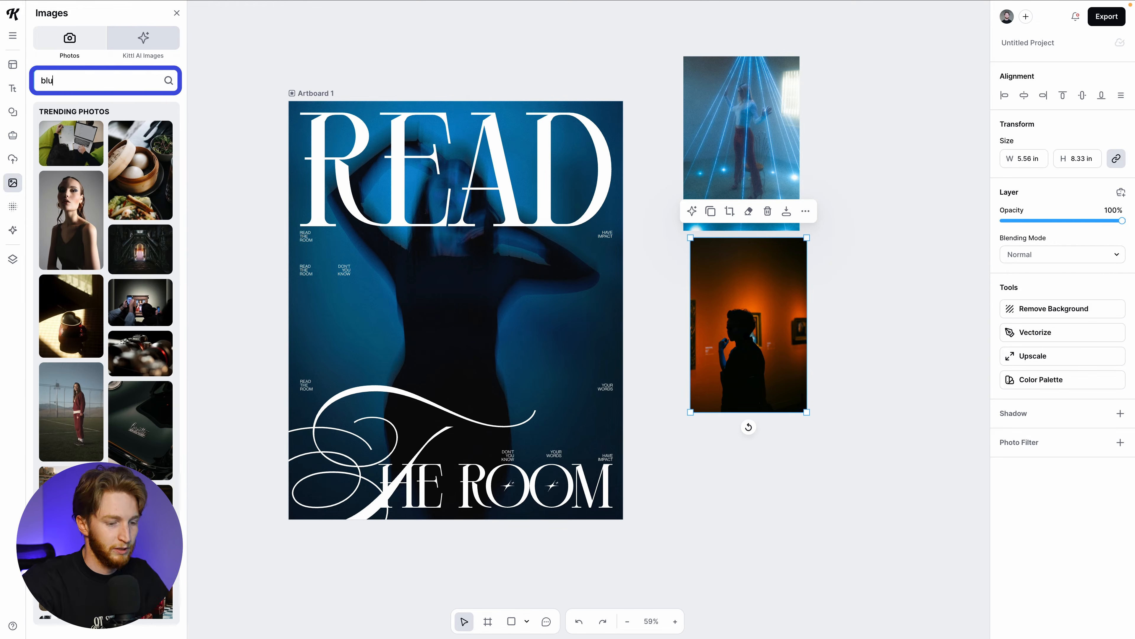
pyautogui.write('blurry photograp')
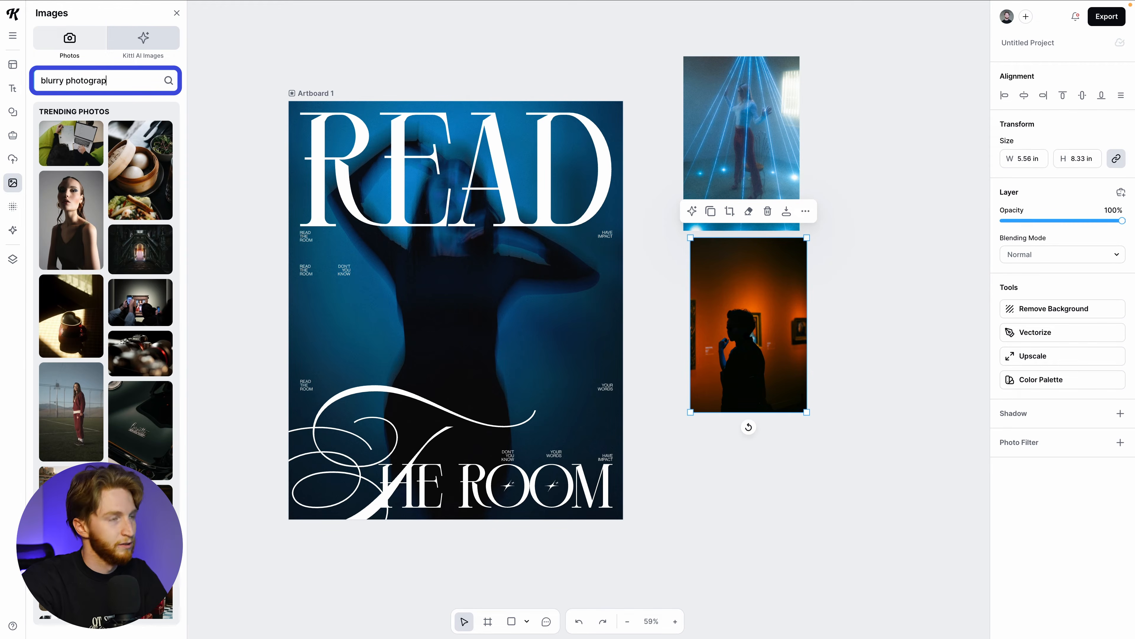
pyautogui.write('hy')
pyautogui.press('Return')
pyautogui.scroll(-2, 130, 405)
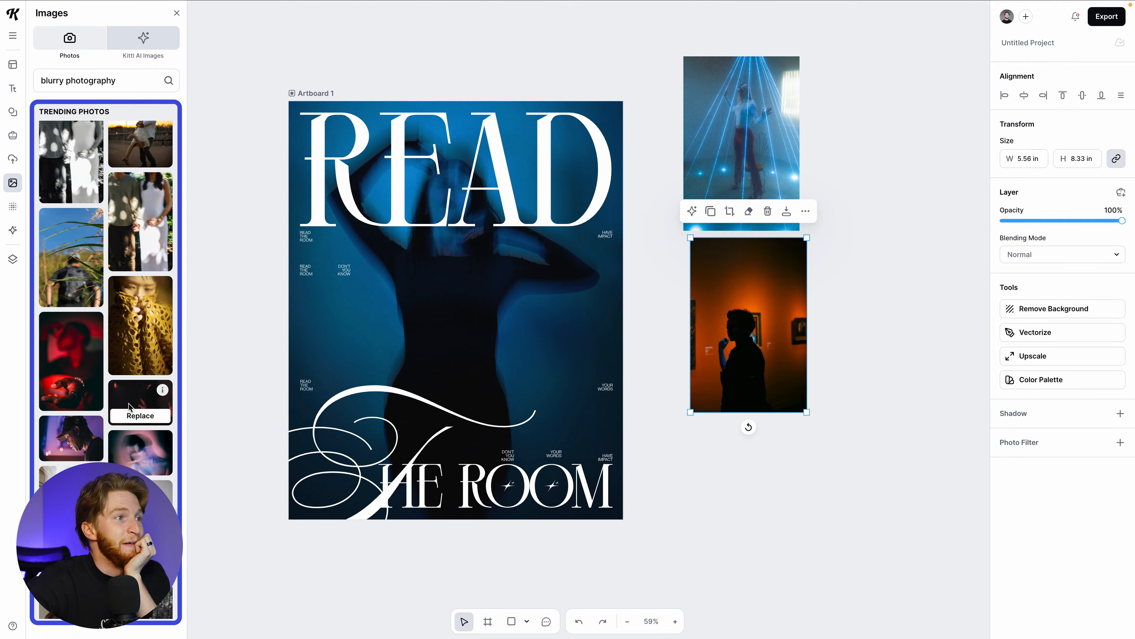
pyautogui.scroll(-1, 136, 413)
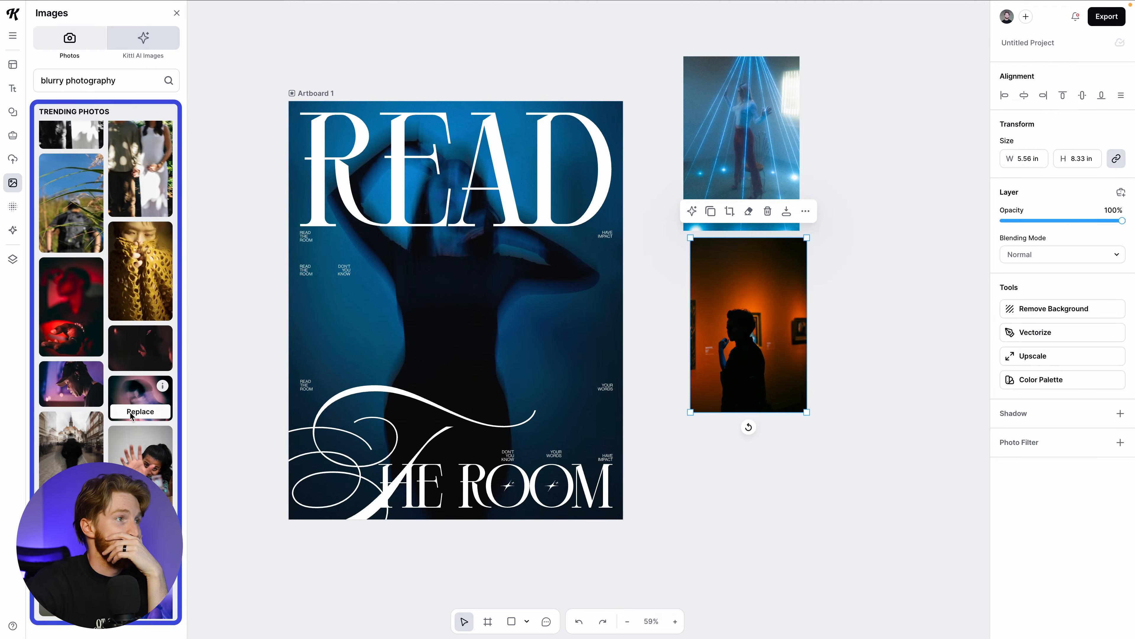
# Add the pink blurred portrait to the canvas and place it below the orange silhouette photo
pyautogui.click(142, 397)
pyautogui.moveTo(512, 326); pyautogui.dragTo(771, 516)
pyautogui.scroll(-5, 128, 437)
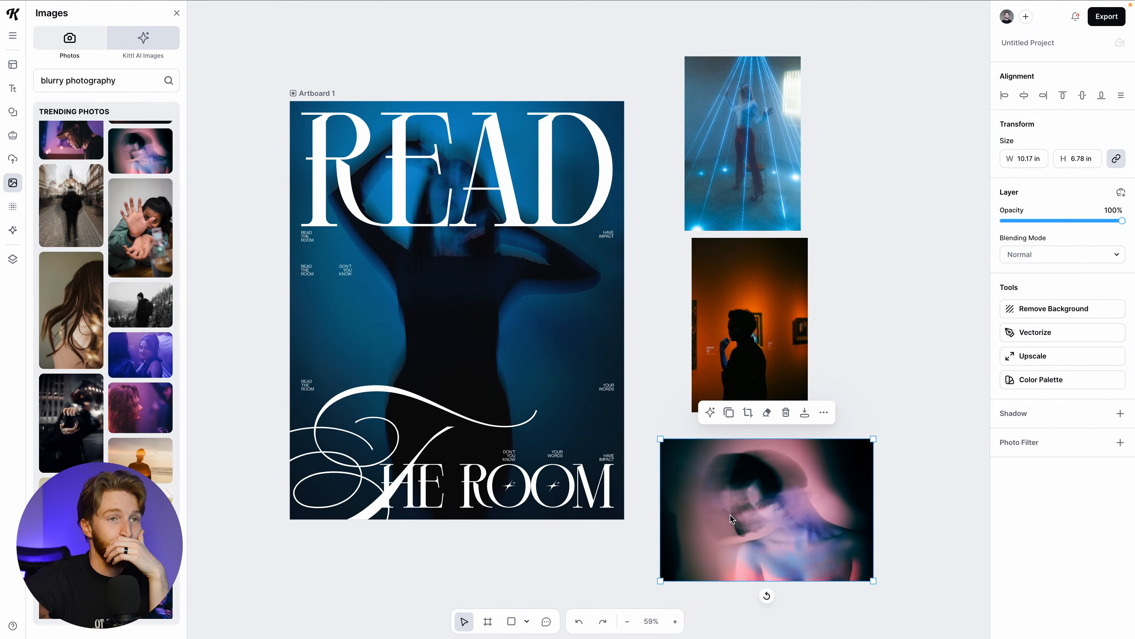
pyautogui.scroll(-10, 137, 363)
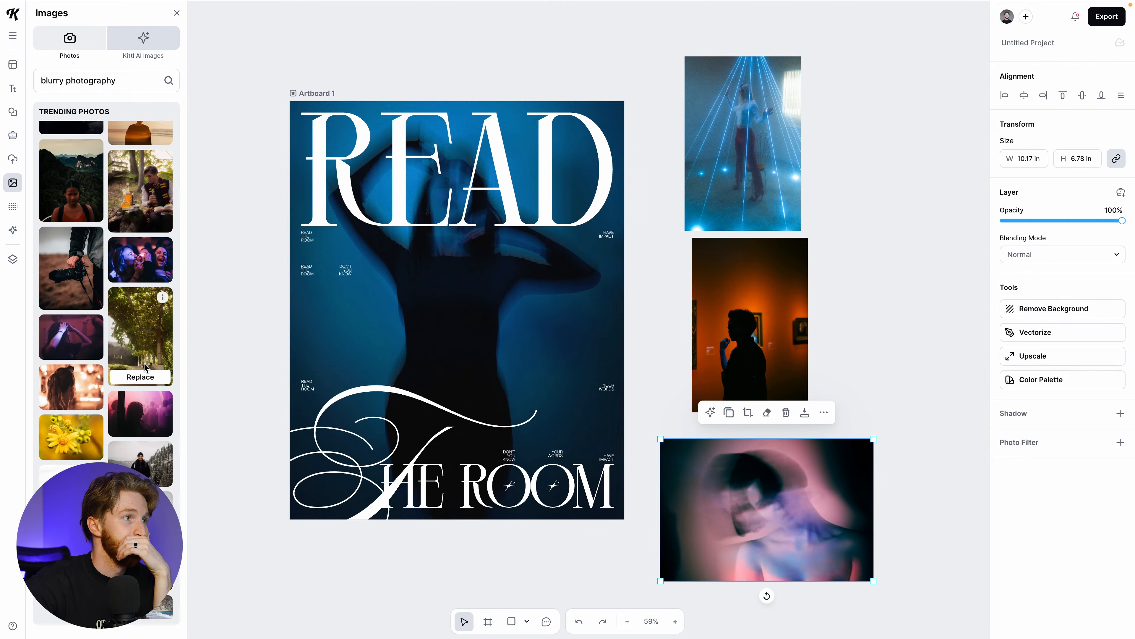
# Try the pink blurred portrait as the poster's full background behind the text, and undo it
pyautogui.moveTo(809, 510); pyautogui.dragTo(499, 320)
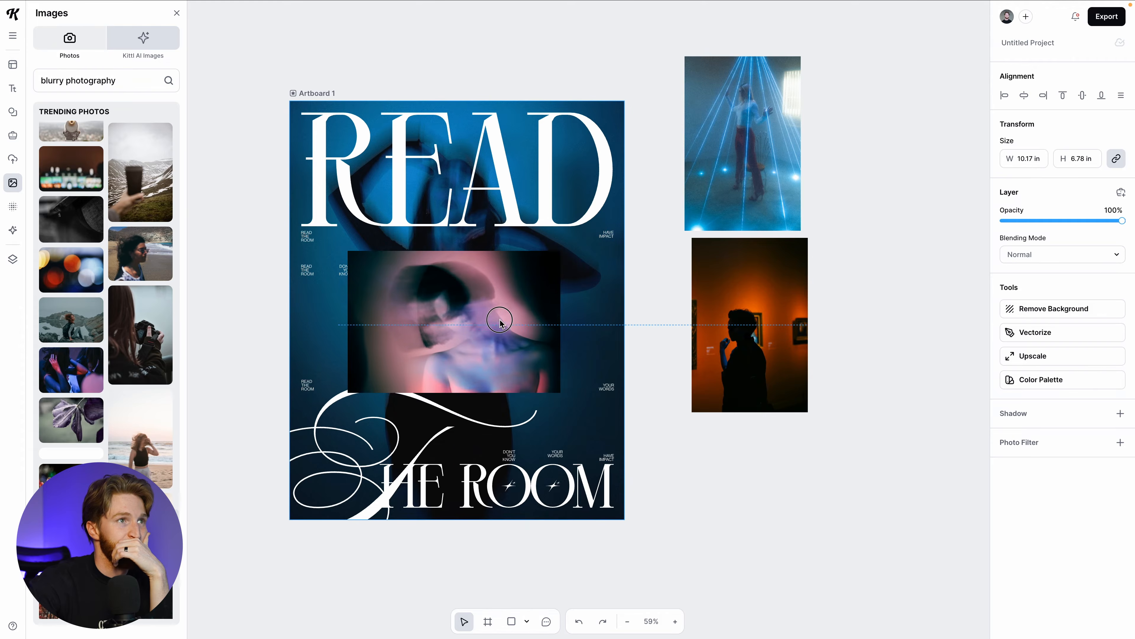
pyautogui.rightClick(440, 313)
pyautogui.click(489, 541)
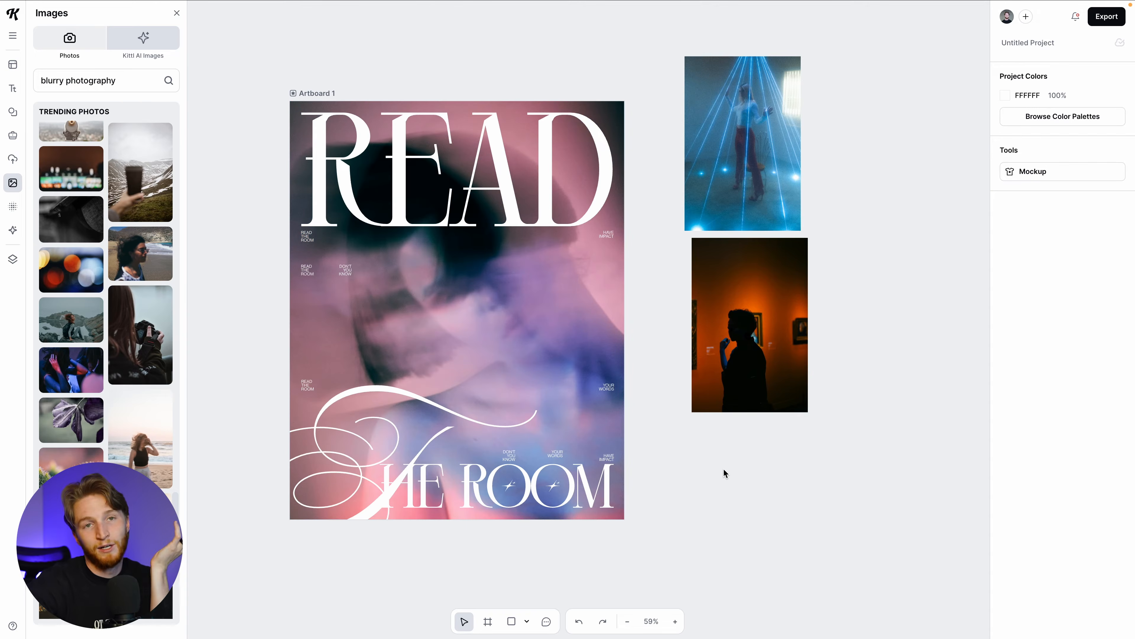
pyautogui.press('super+z')
pyautogui.press('super+z')
# Reposition the pink blurred portrait outside the poster, below the orange silhouette photo
pyautogui.click(887, 391)
pyautogui.moveTo(782, 473); pyautogui.dragTo(793, 490)
pyautogui.click(861, 348)
# Search the photos for "blurry portrait" and place the backlit silhouette portrait beside the laser and orange silhouette photos
pyautogui.scroll(-5, 144, 420)
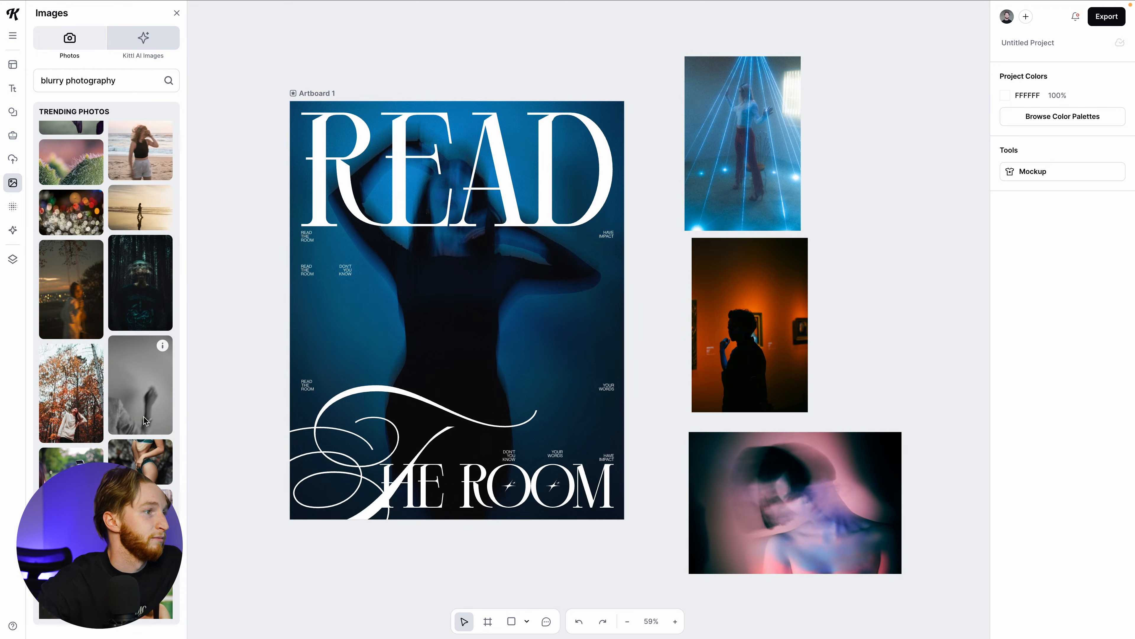
pyautogui.scroll(-10, 145, 420)
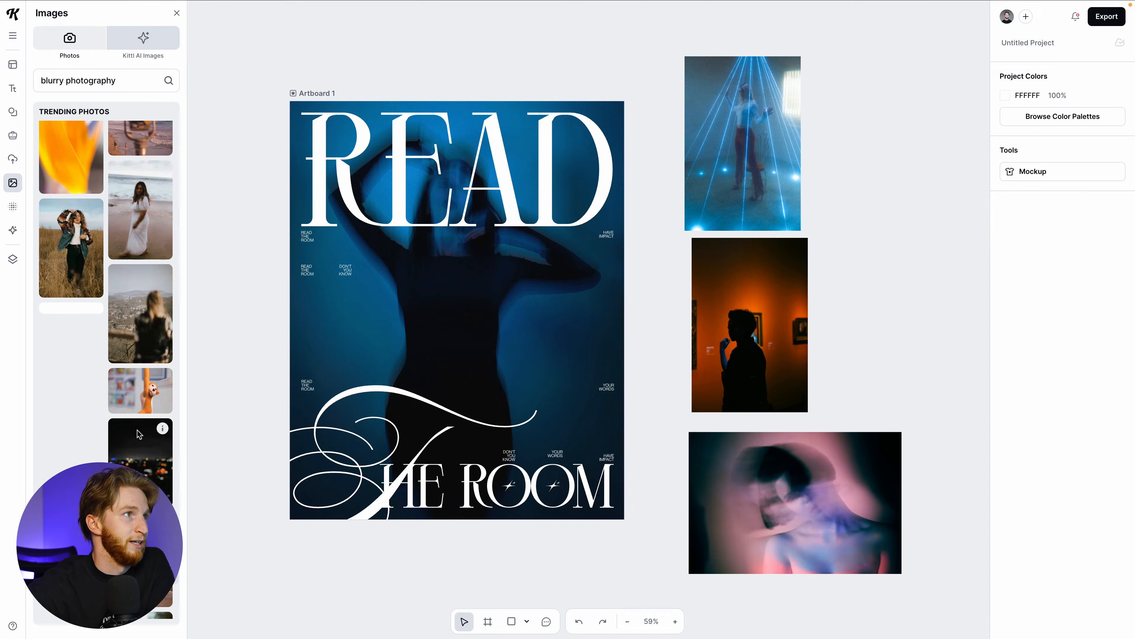
pyautogui.scroll(-1, 138, 434)
pyautogui.scroll(-1, 139, 434)
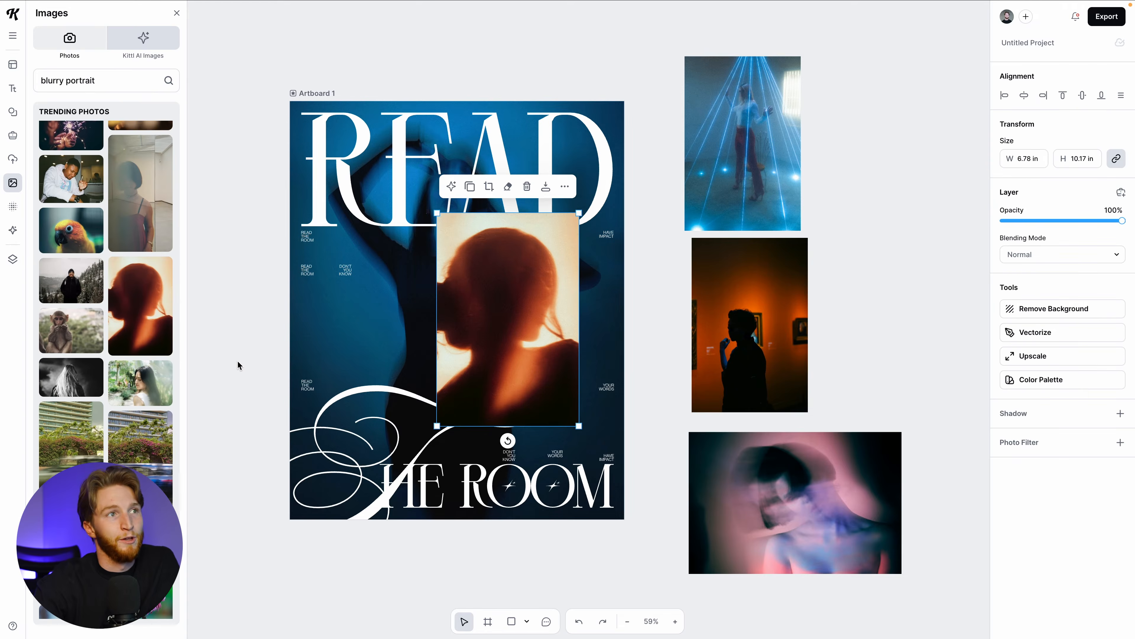
pyautogui.moveTo(496, 330); pyautogui.dragTo(899, 245)
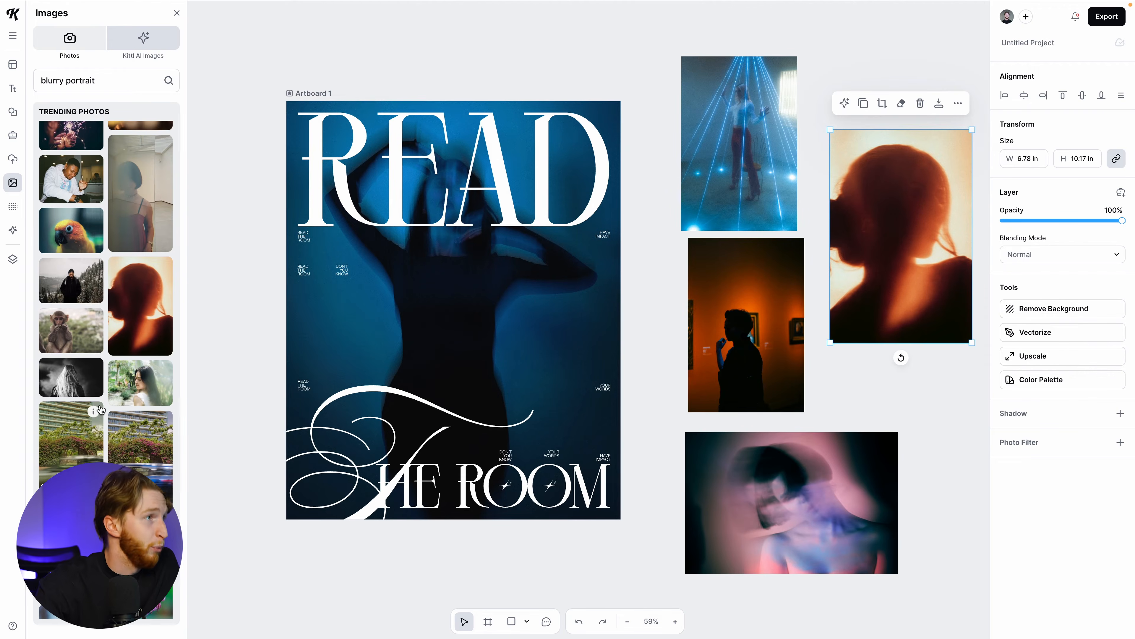
# Look through the "blurry portrait" results for further atmospheric photos that suit the poster
pyautogui.scroll(-10, 101, 410)
pyautogui.scroll(-10, 112, 450)
pyautogui.scroll(-10, 105, 454)
pyautogui.scroll(-10, 139, 447)
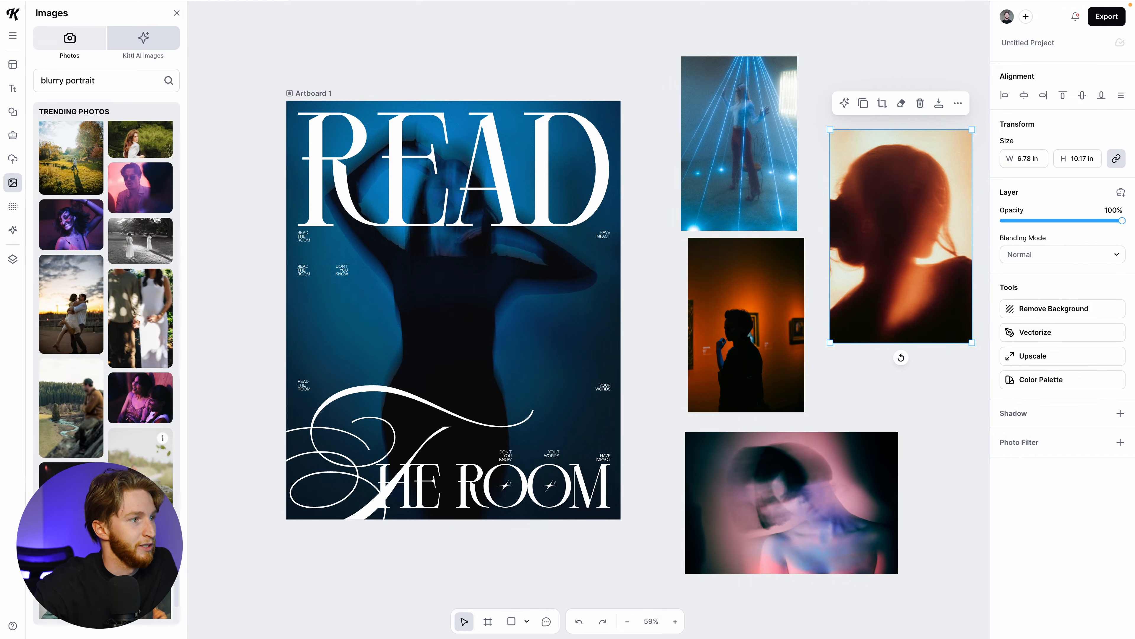
pyautogui.scroll(-3, 139, 448)
pyautogui.scroll(-6, 124, 449)
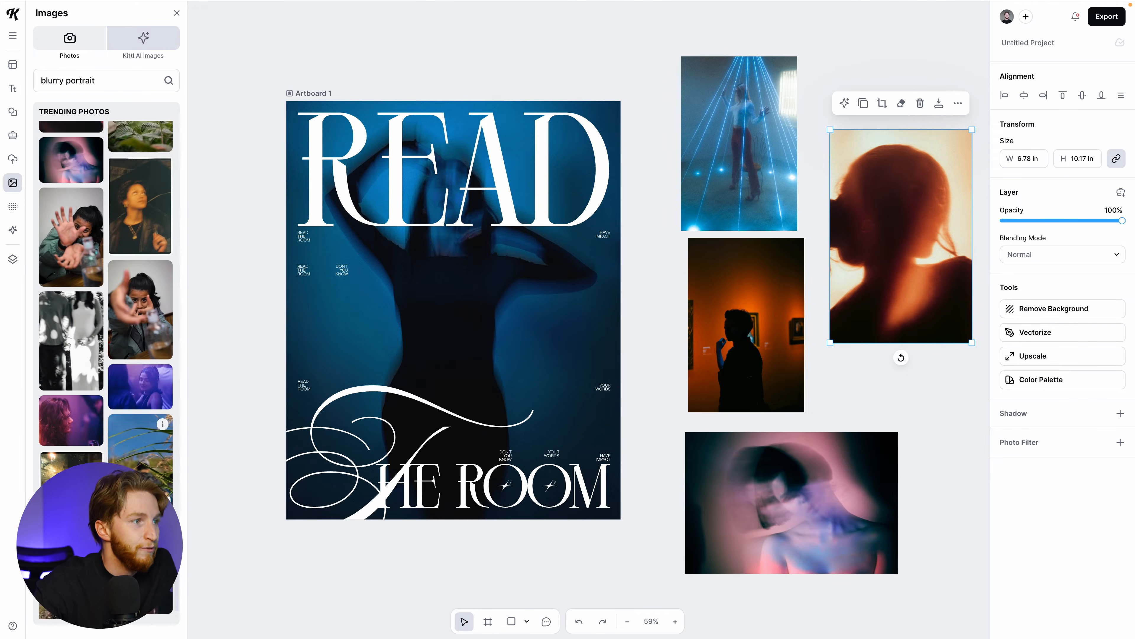
pyautogui.scroll(-3, 360, 435)
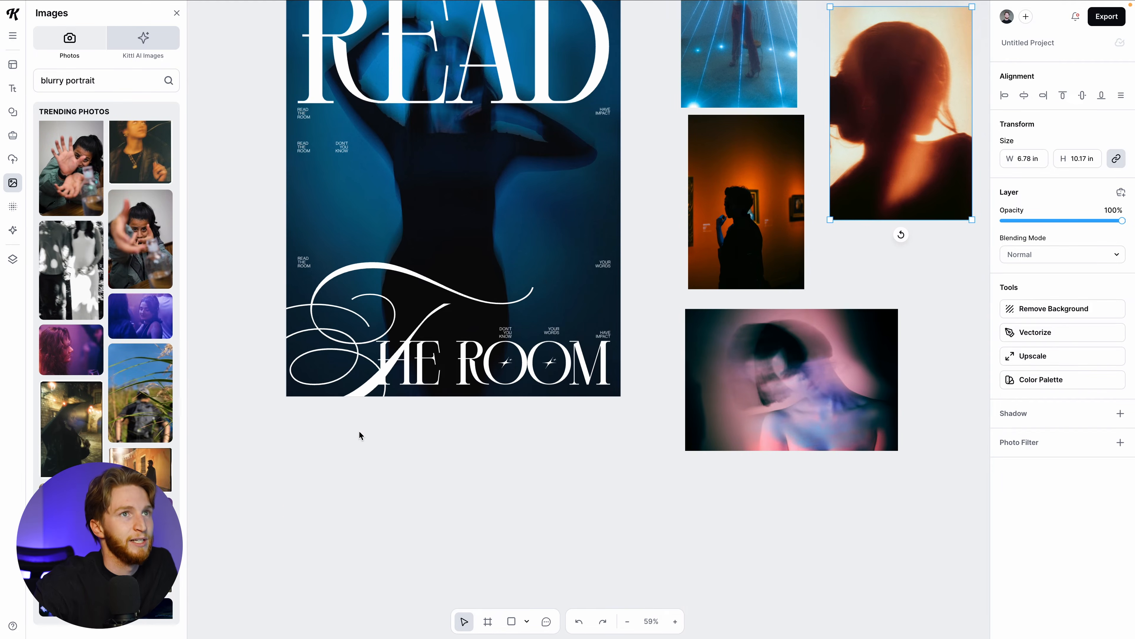
# Browse further down the "blurry portrait" photo results for more moody portraits usable in the poster
pyautogui.scroll(3, 227, 349)
pyautogui.scroll(-5, 140, 413)
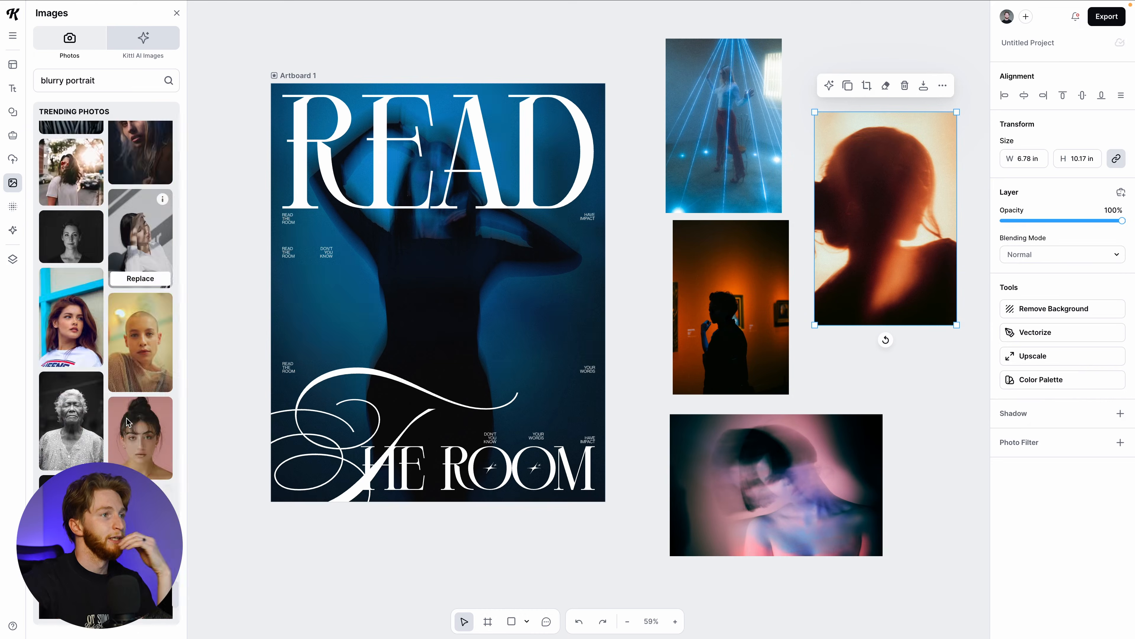
pyautogui.scroll(3, 129, 422)
pyautogui.scroll(-10, 129, 423)
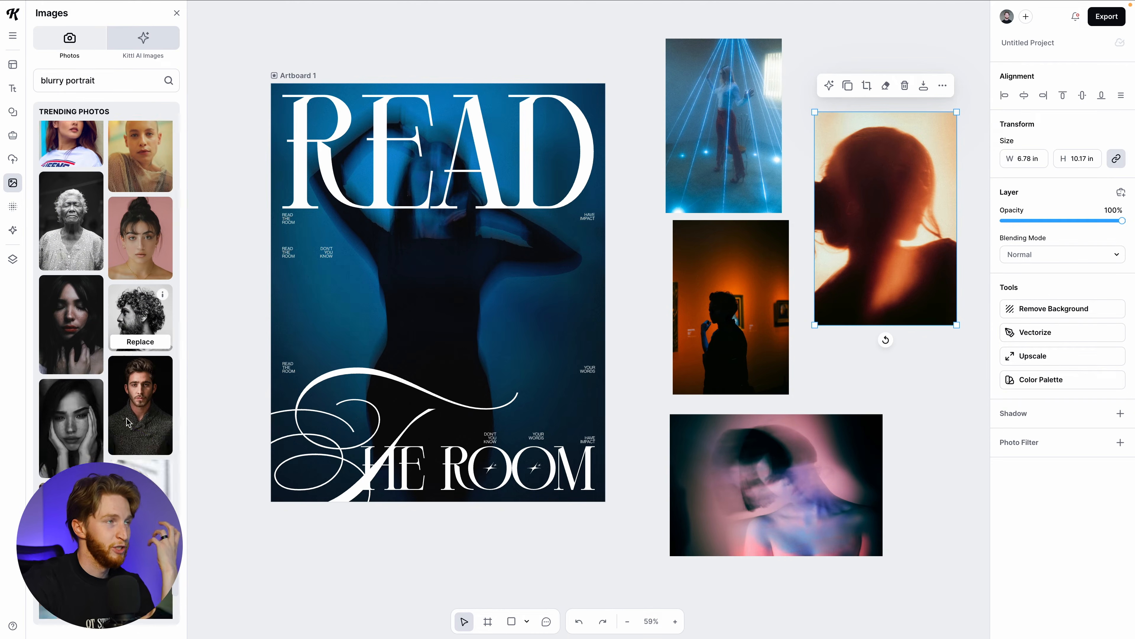
pyautogui.scroll(-8, 127, 422)
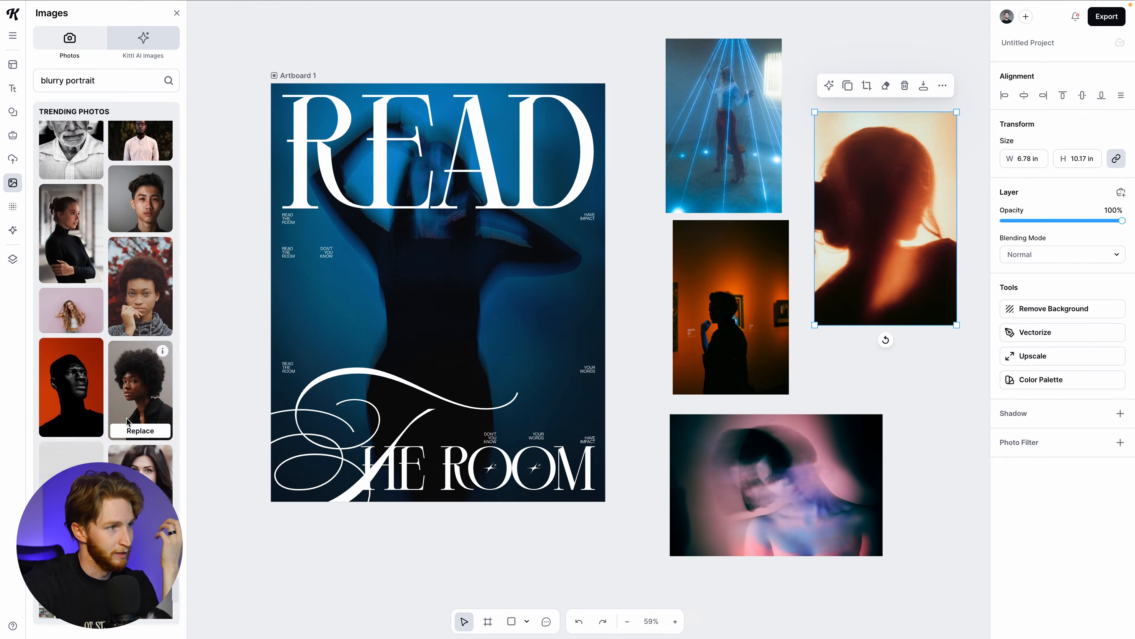
pyautogui.scroll(-5, 124, 418)
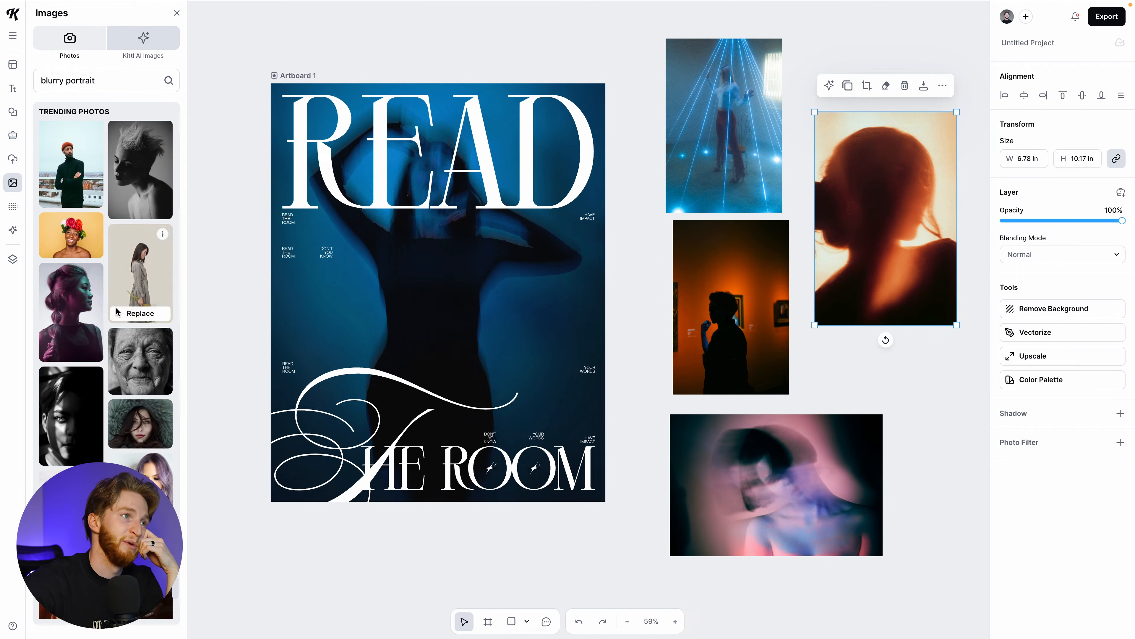
pyautogui.scroll(-5, 139, 259)
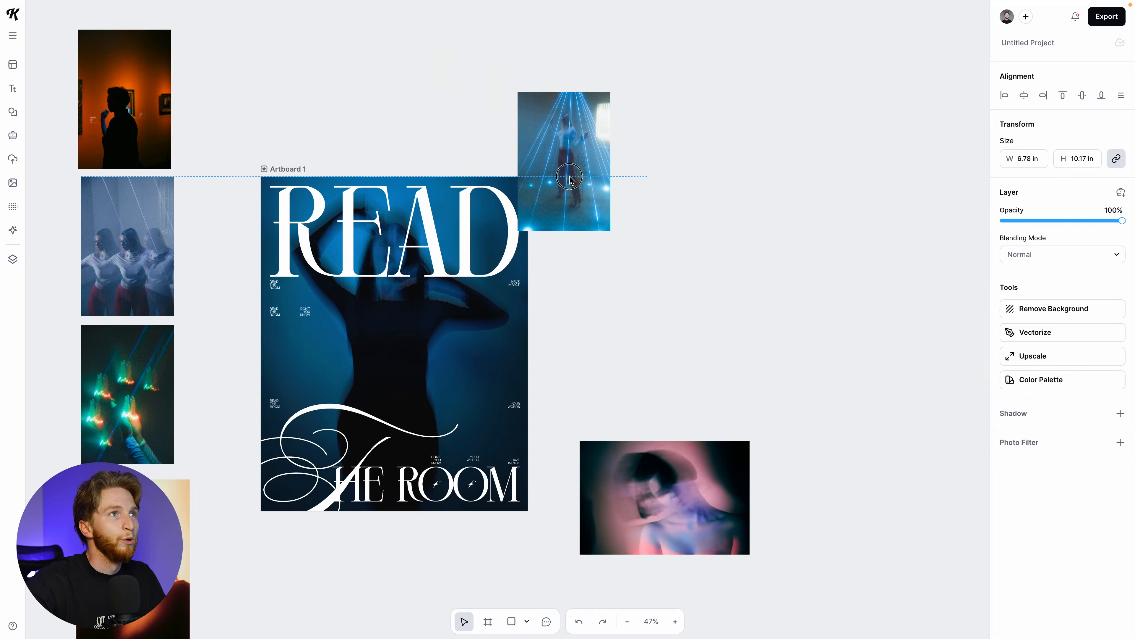
# Move the blue laser photo above the poster beside the orange silhouette photo and review the collected photos
pyautogui.moveTo(580, 187); pyautogui.dragTo(268, 121)
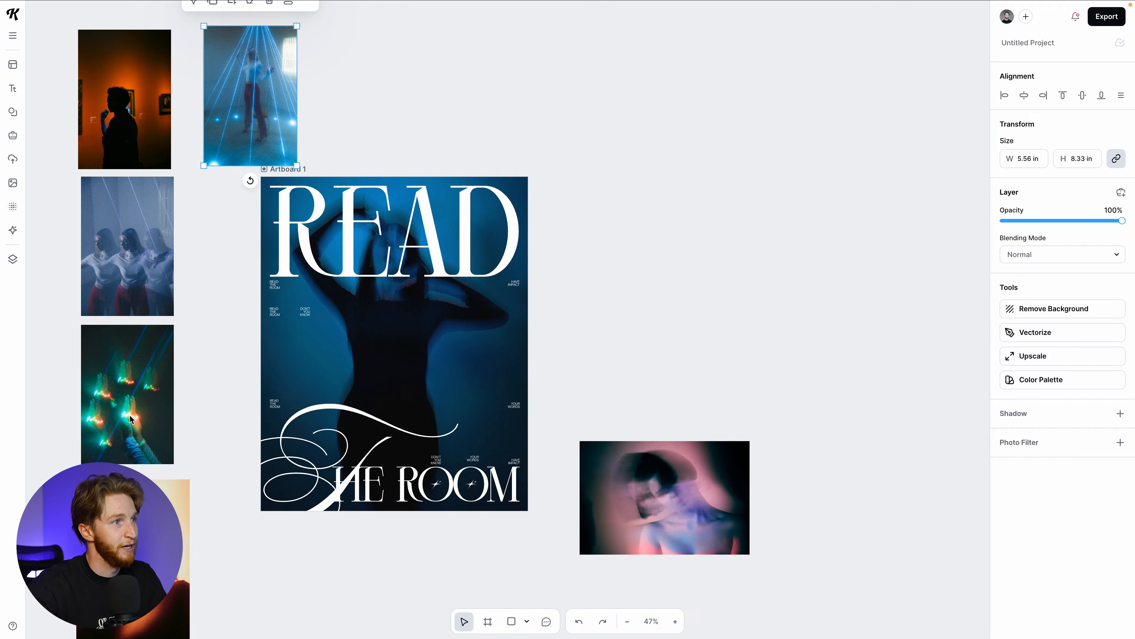
pyautogui.scroll(10, 113, 426)
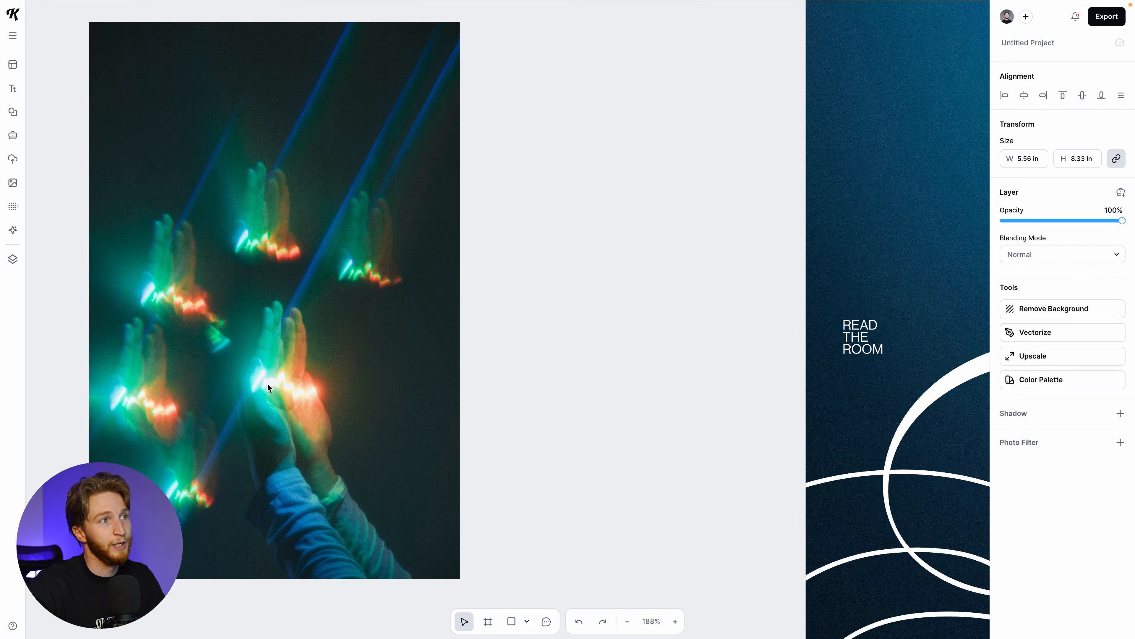
pyautogui.scroll(-1, 341, 328)
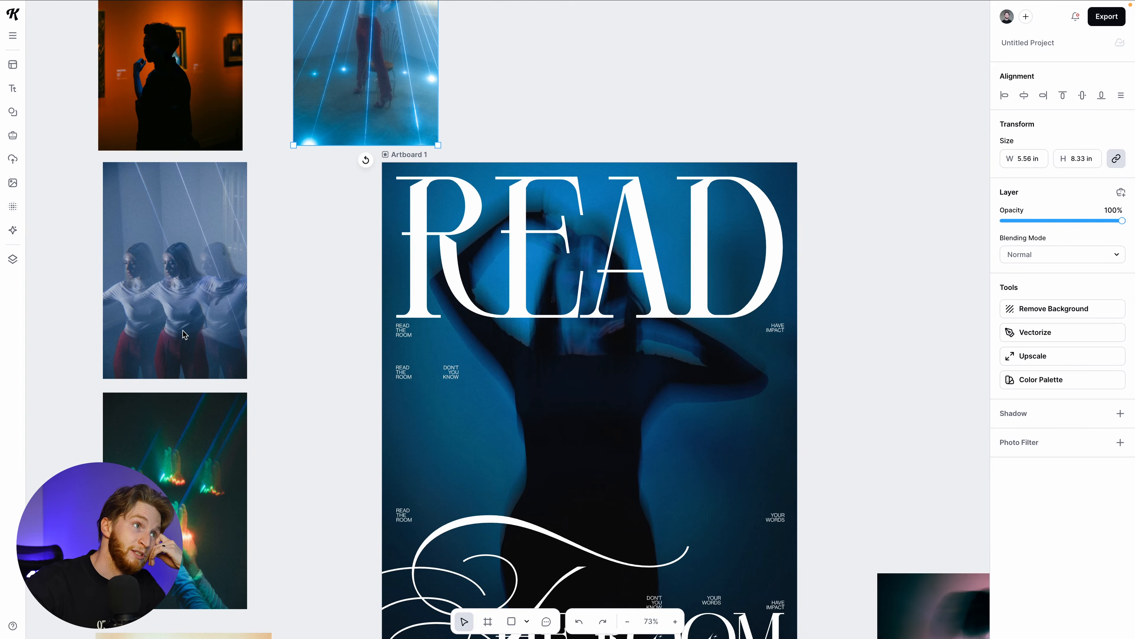
pyautogui.scroll(3, 182, 330)
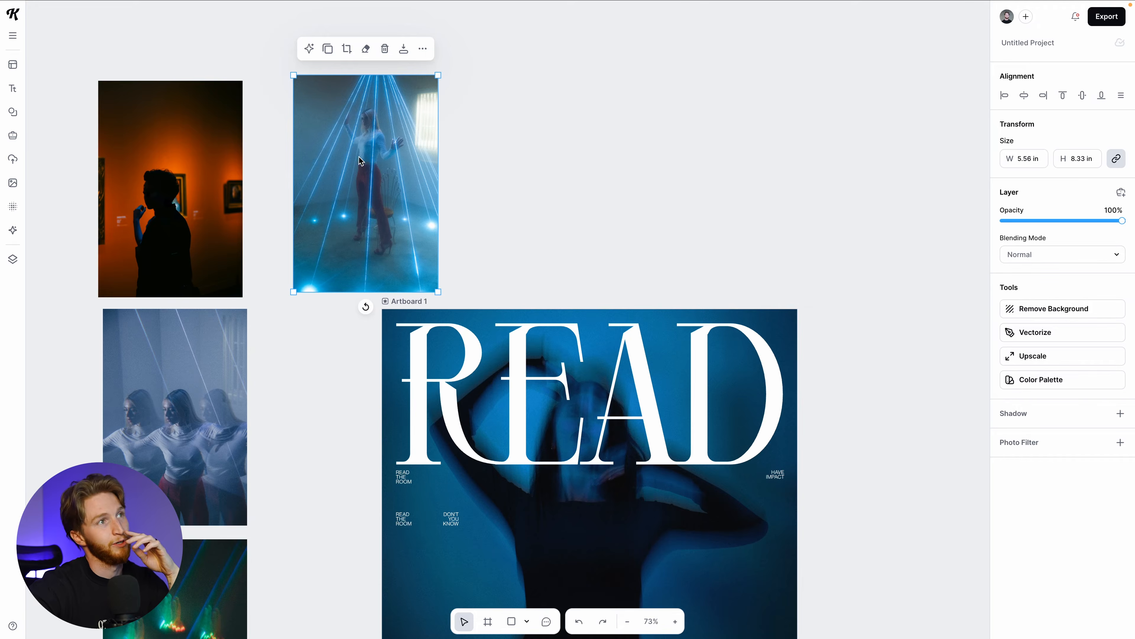
pyautogui.scroll(-12, 336, 190)
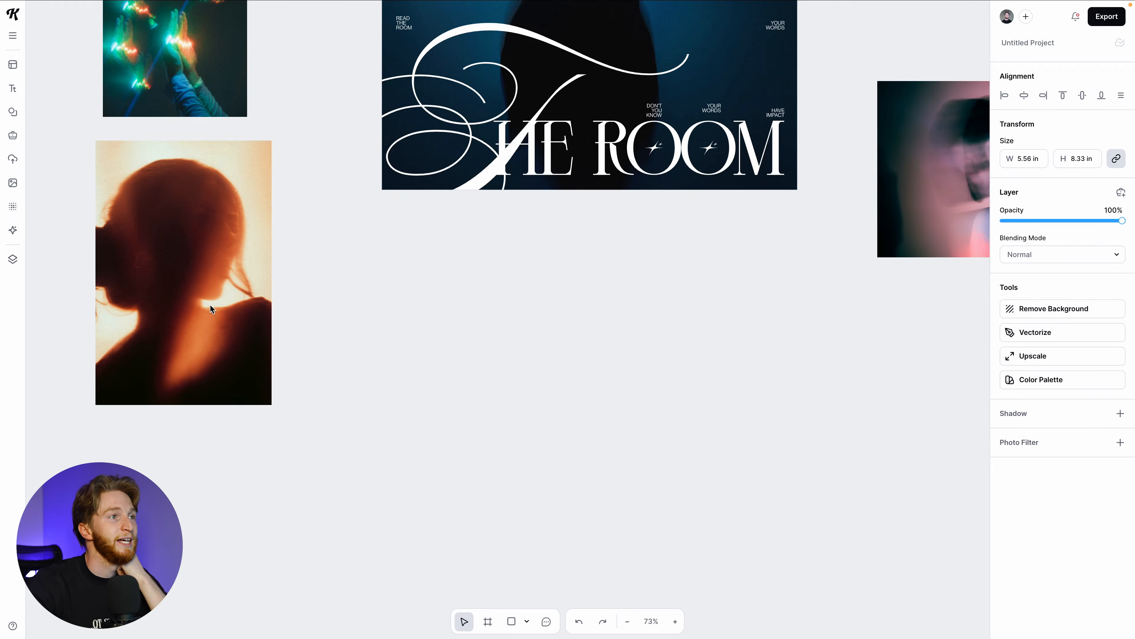
pyautogui.scroll(1, 206, 305)
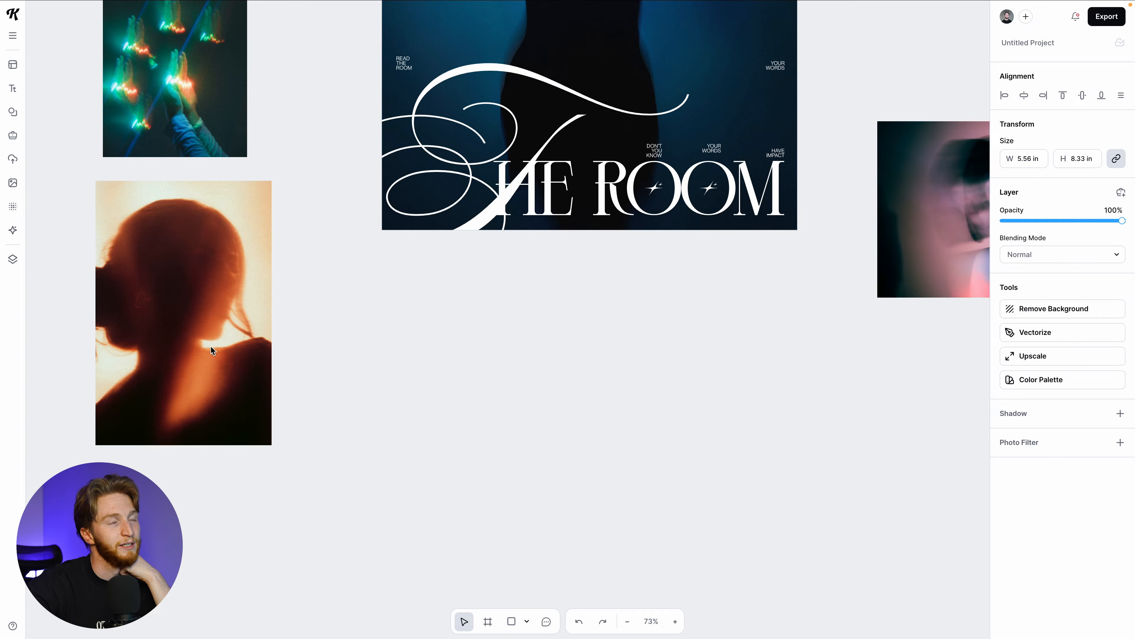
pyautogui.scroll(6, 167, 298)
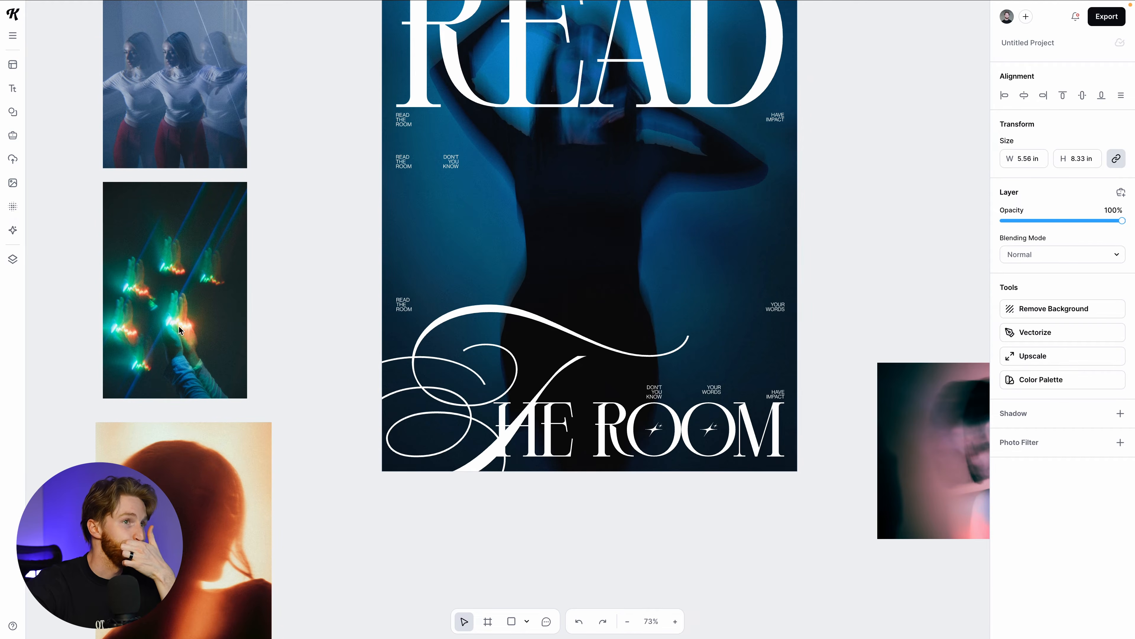
# Try the glowing multiple-exposure hands photo as the poster's background behind the text, and undo it
pyautogui.hscroll(2, 183, 326)
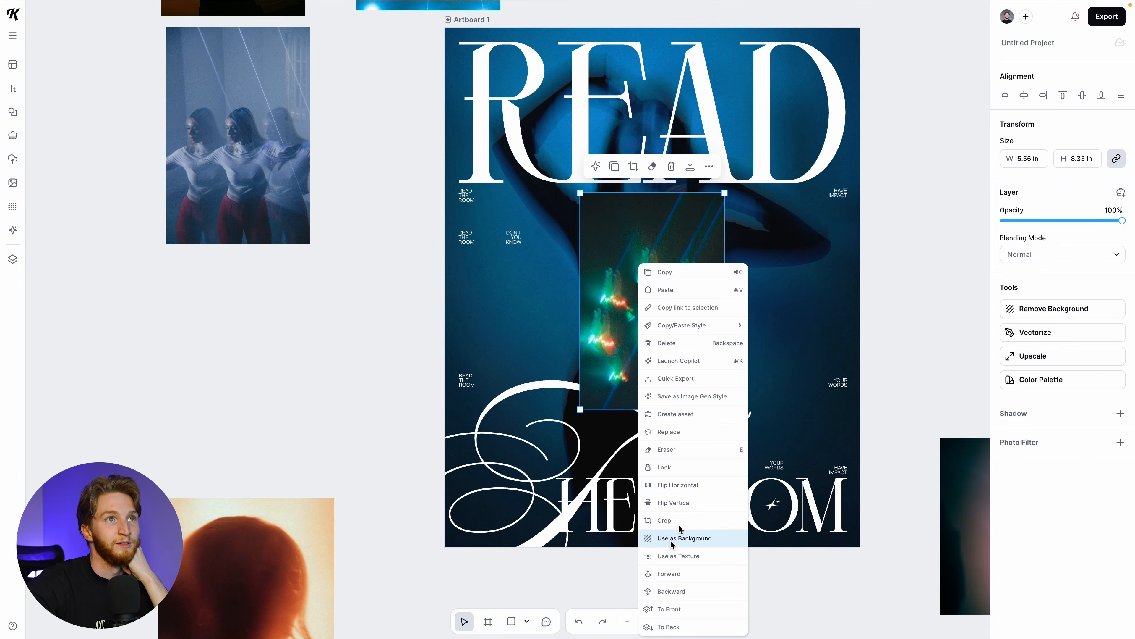
pyautogui.click(673, 539)
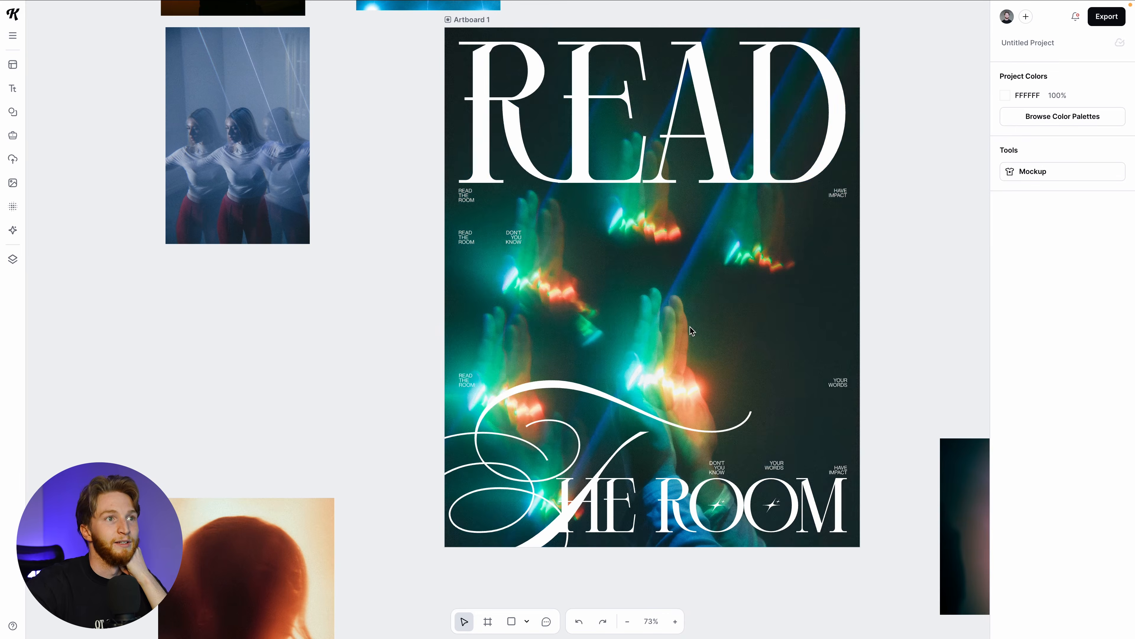
pyautogui.hscroll(3, 690, 327)
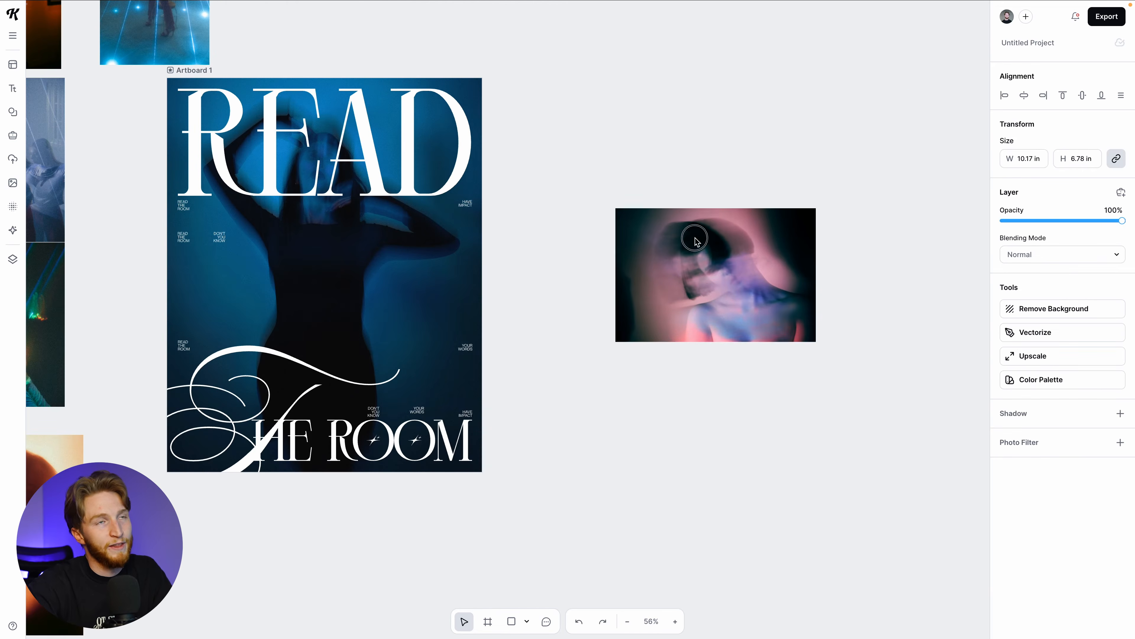
# Move the pink blurred portrait farther from the poster and place a duplicate of the poster artboard directly beside the original
pyautogui.moveTo(648, 302); pyautogui.dragTo(648, 279)
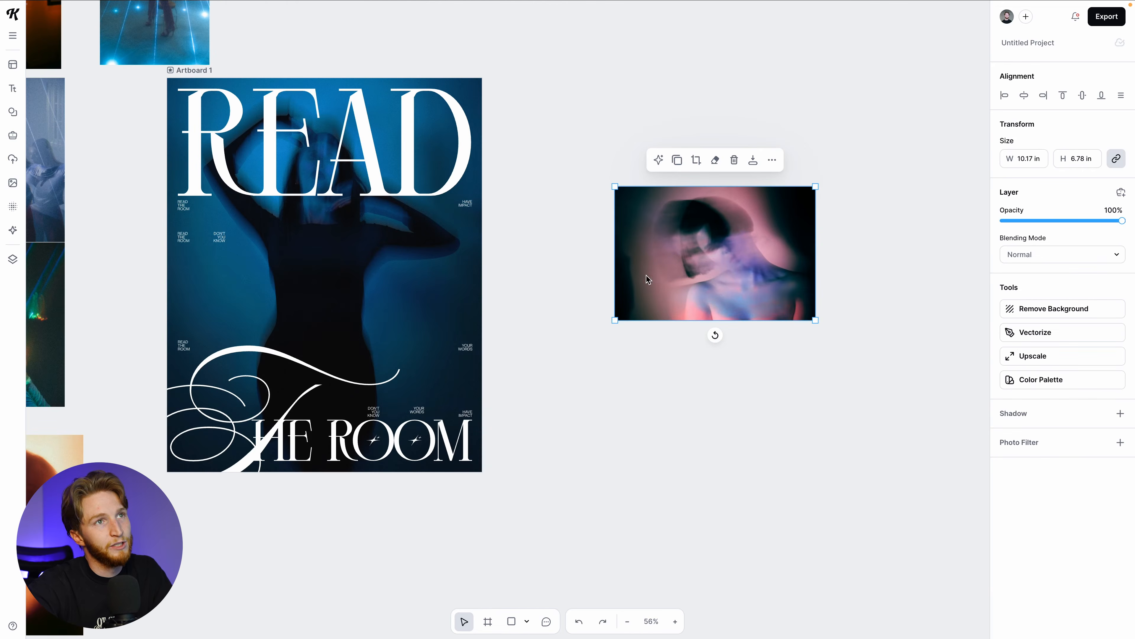
pyautogui.moveTo(714, 269); pyautogui.dragTo(940, 168)
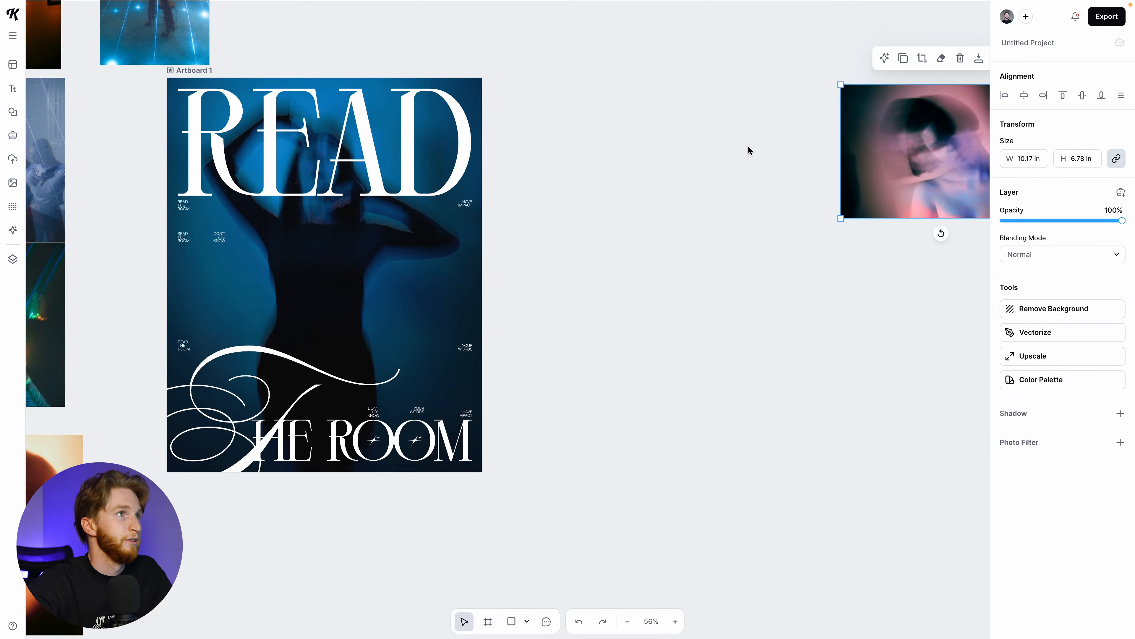
pyautogui.click(275, 69)
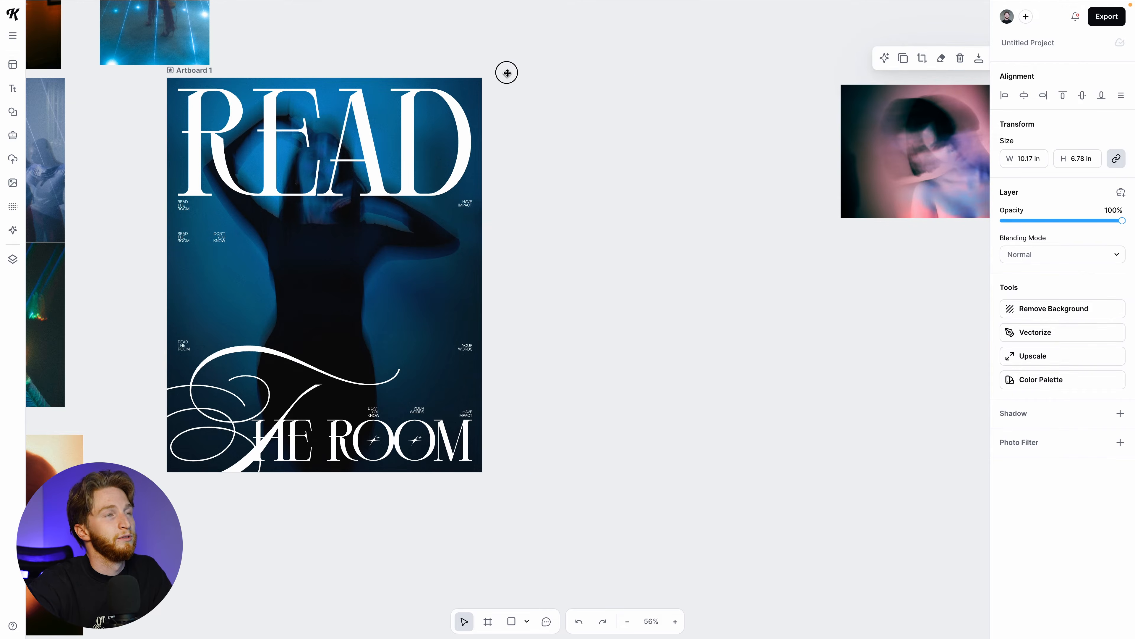
pyautogui.moveTo(507, 72); pyautogui.dragTo(509, 72)
pyautogui.click(914, 335)
pyautogui.hscroll(2, 903, 338)
pyautogui.scroll(1, 856, 349)
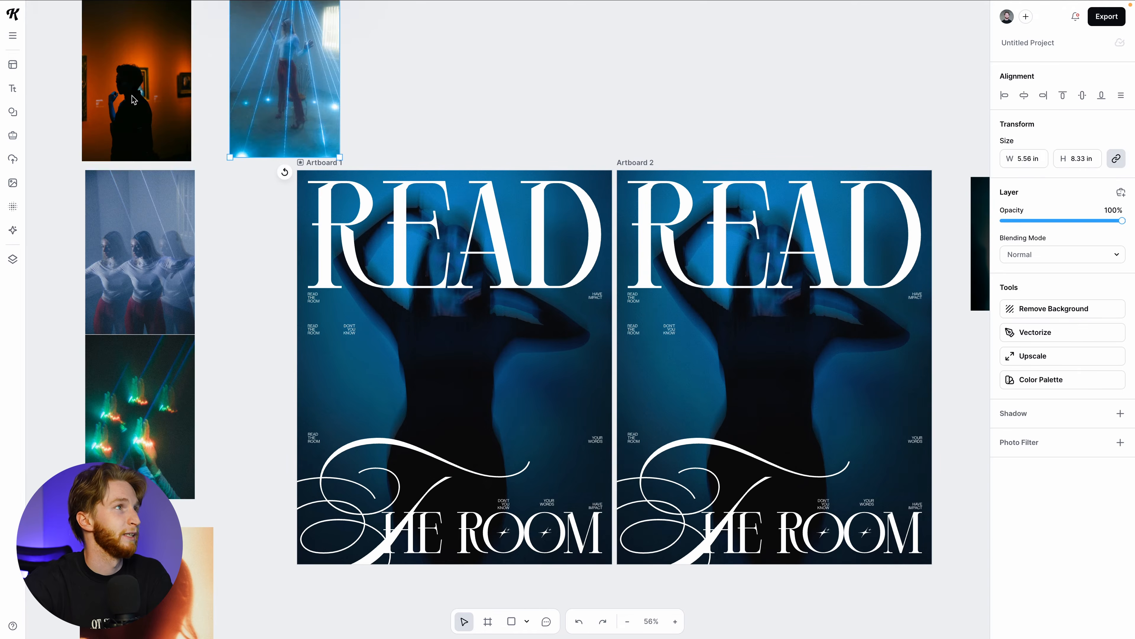
# Delete the unused collected photos lying outside the artboards, keeping the pink blurred portrait
pyautogui.press('Delete')
pyautogui.press('Delete')
pyautogui.click(139, 434)
pyautogui.press('Delete')
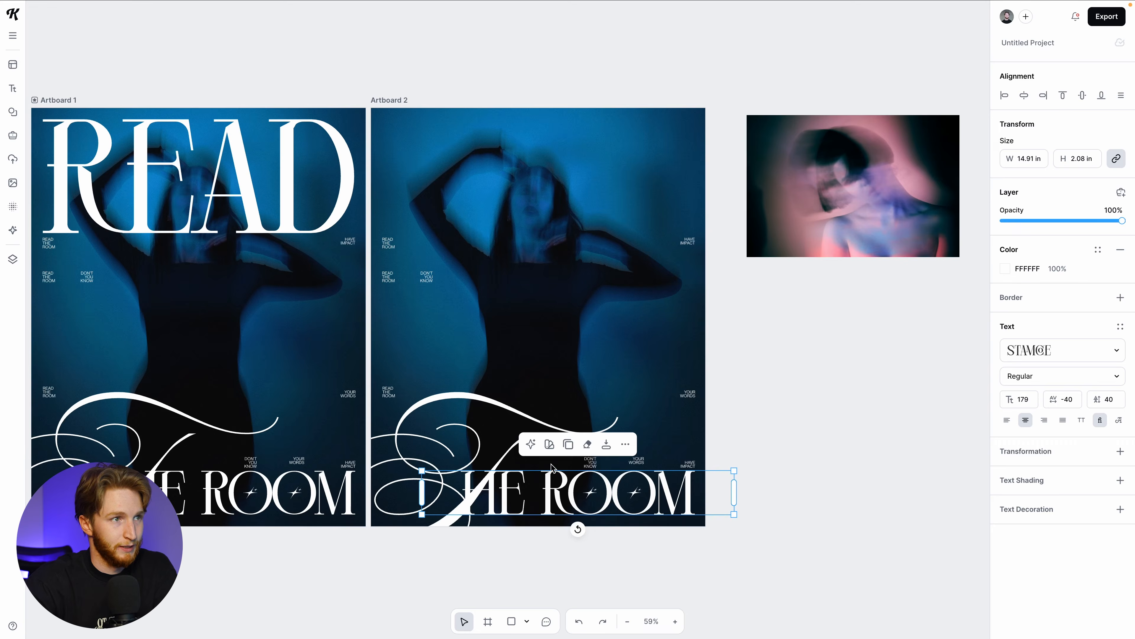
# Delete the large title lettering, the decorative swash T and both star ornaments from Artboard 2
pyautogui.press('Delete')
pyautogui.click(478, 444)
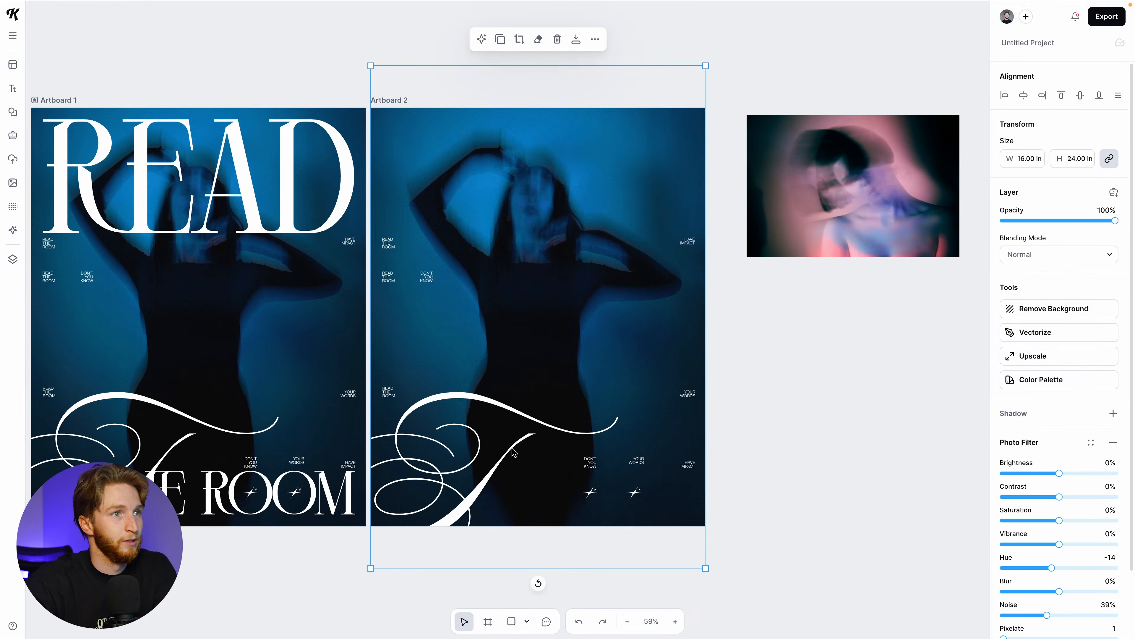
pyautogui.press('Delete')
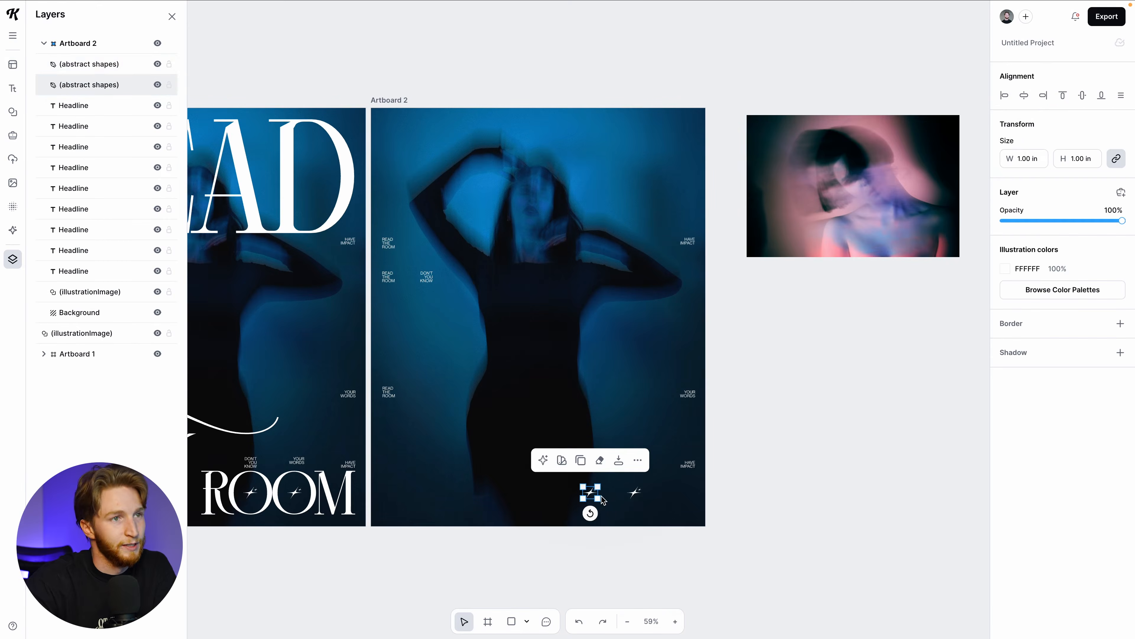
pyautogui.press('Delete')
pyautogui.click(635, 493)
pyautogui.press('Delete')
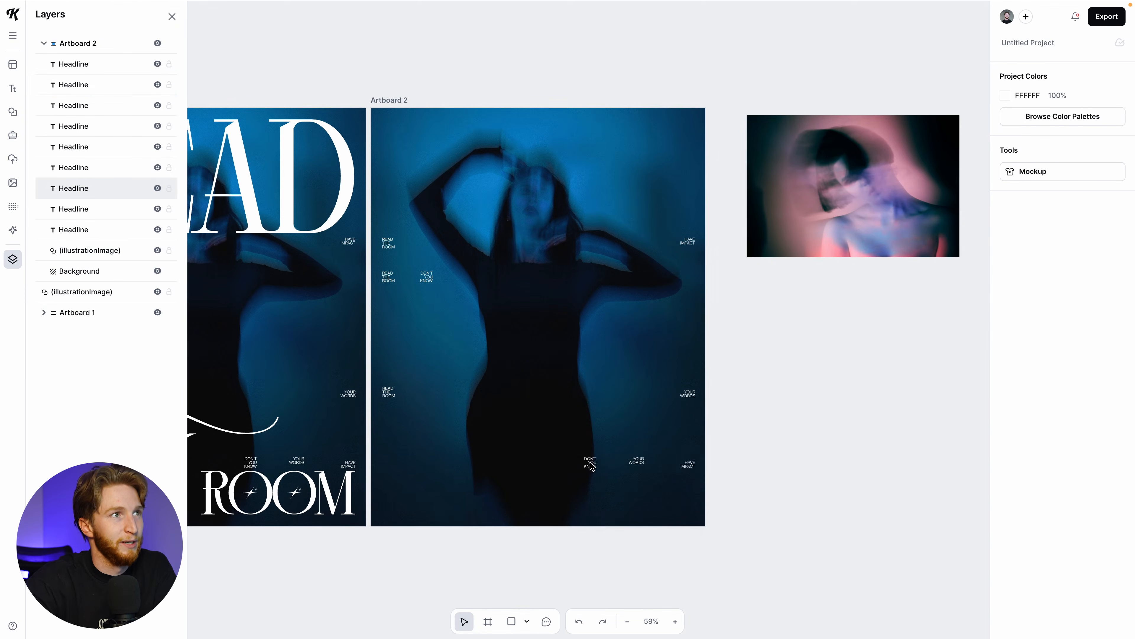
# Delete the small READ THE ROOM, DON'T YOU KNOW, YOUR WORDS and lower HAVE IMPACT captions from Artboard 2
pyautogui.hscroll(-4, 596, 450)
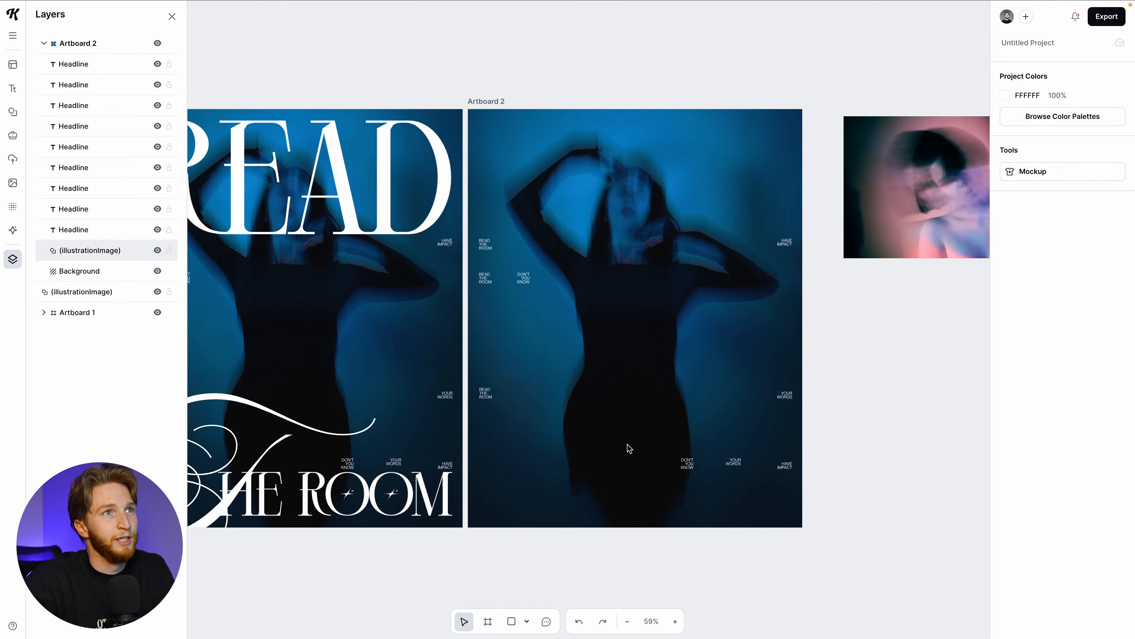
pyautogui.hscroll(-5, 629, 447)
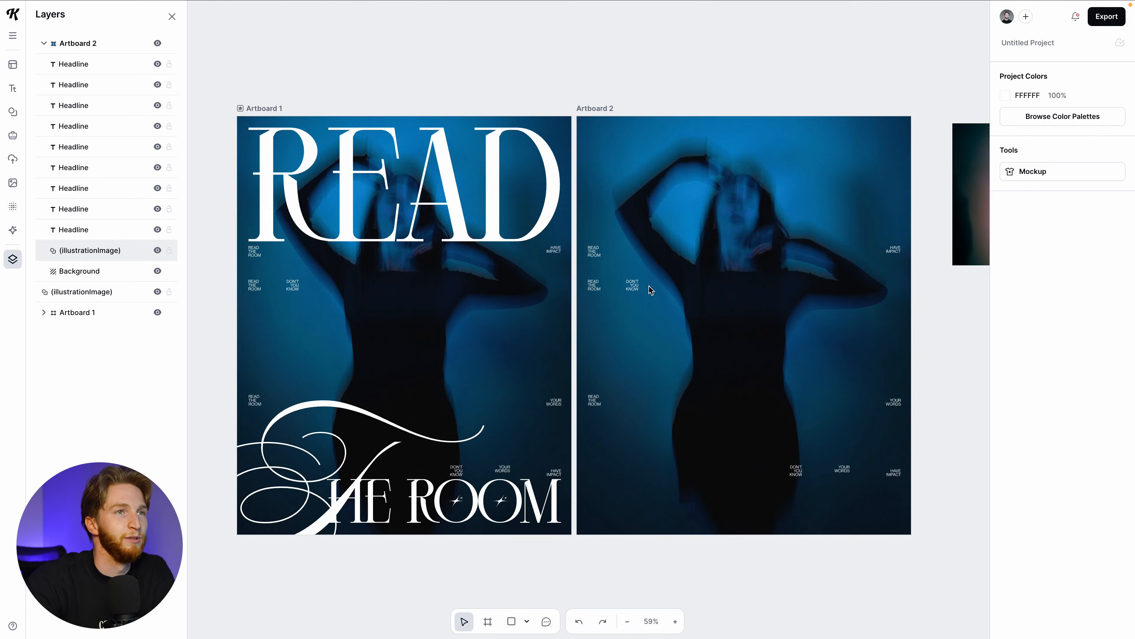
pyautogui.click(675, 262)
pyautogui.click(594, 252)
pyautogui.press('Delete')
pyautogui.click(593, 288)
pyautogui.press('Delete')
pyautogui.click(633, 286)
pyautogui.press('Delete')
pyautogui.click(595, 400)
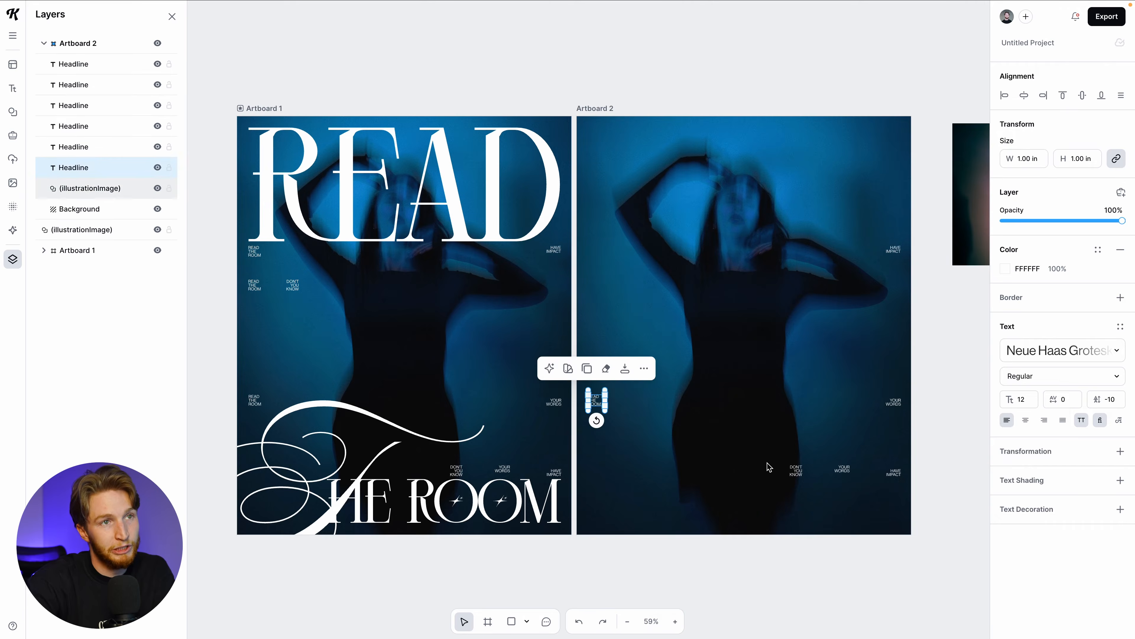
pyautogui.press('Delete')
pyautogui.click(800, 475)
pyautogui.press('Delete')
pyautogui.click(843, 470)
pyautogui.press('Delete')
pyautogui.click(894, 474)
pyautogui.press('Delete')
pyautogui.click(892, 400)
pyautogui.press('Delete')
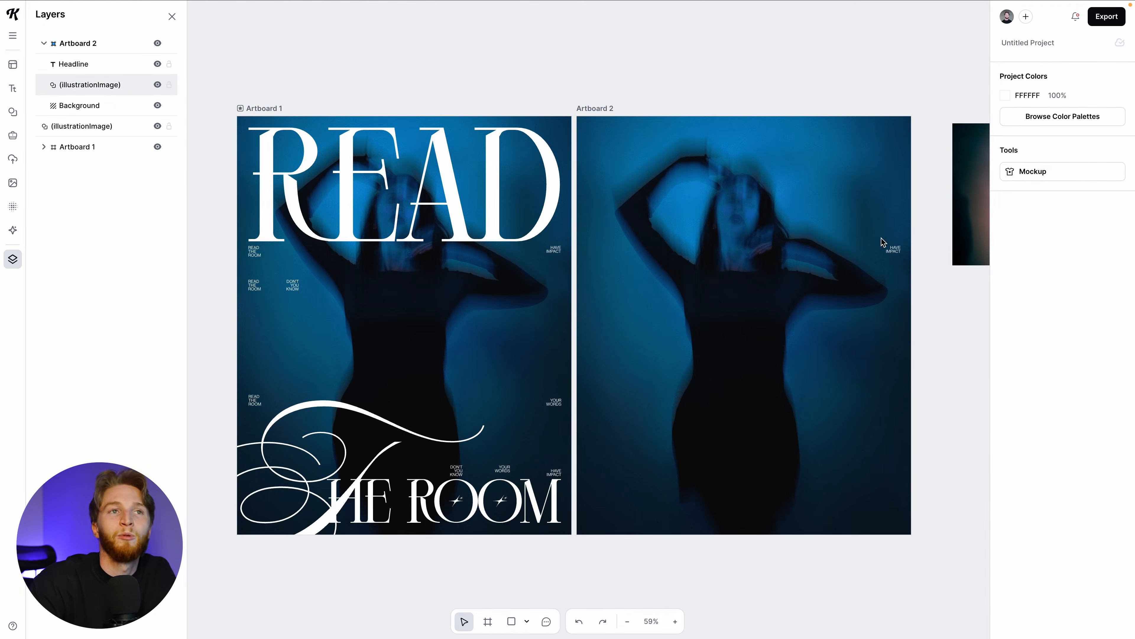
# Delete the blue figure photo from Artboard 2 and use the pink blurred portrait as its background
pyautogui.moveTo(665, 343); pyautogui.dragTo(674, 316)
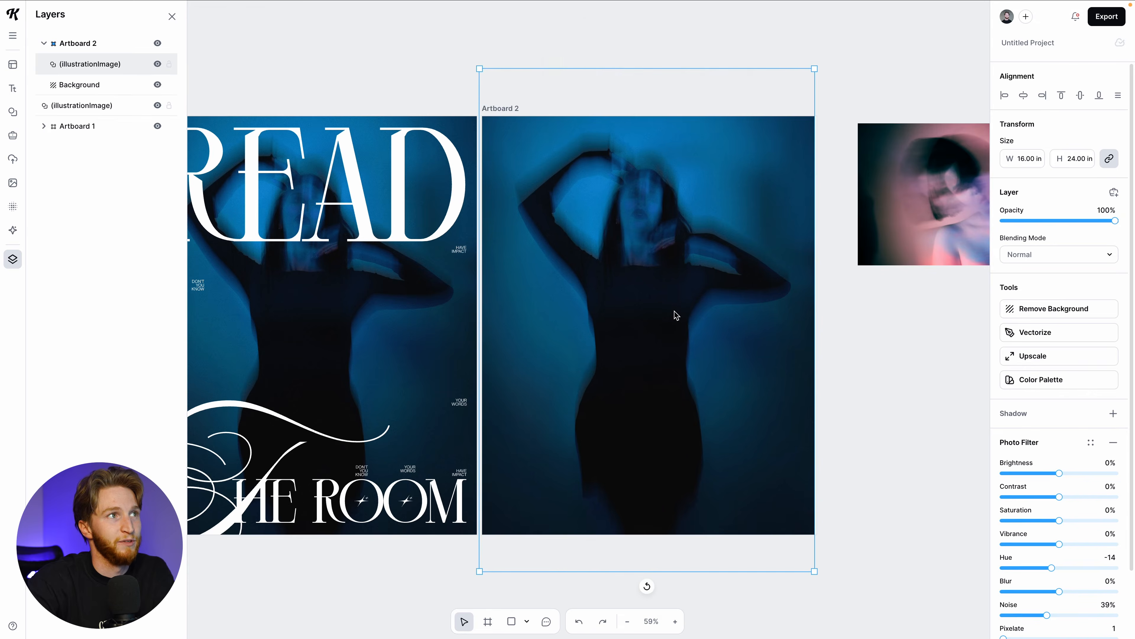
pyautogui.press('BackSpace')
pyautogui.hscroll(3, 760, 290)
pyautogui.click(836, 203)
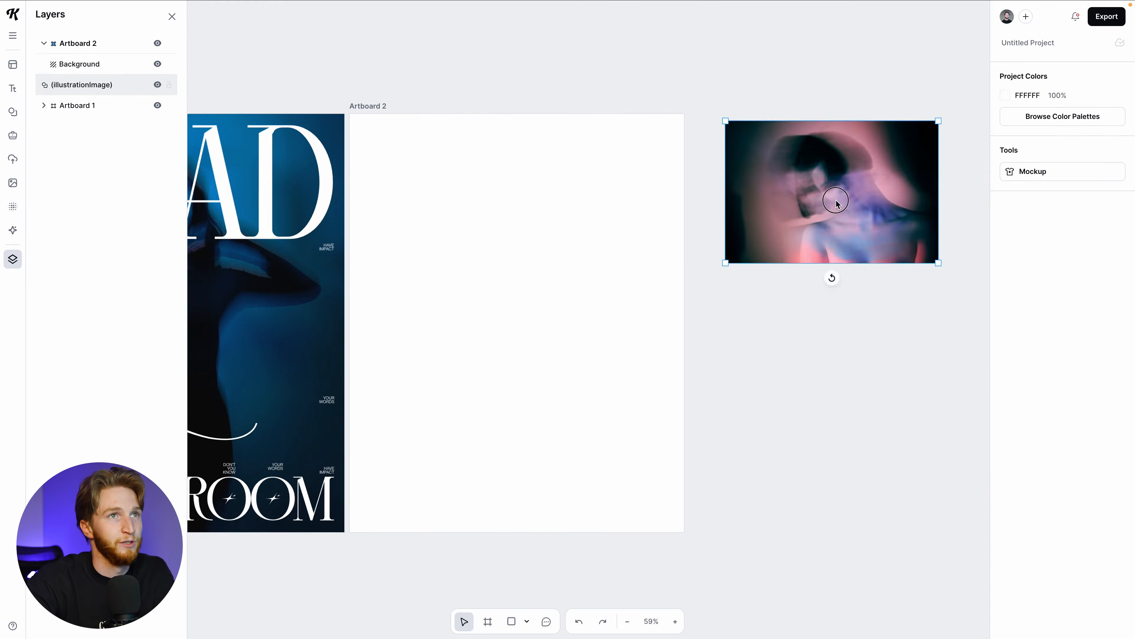
pyautogui.moveTo(836, 203); pyautogui.dragTo(500, 355)
pyautogui.rightClick(511, 340)
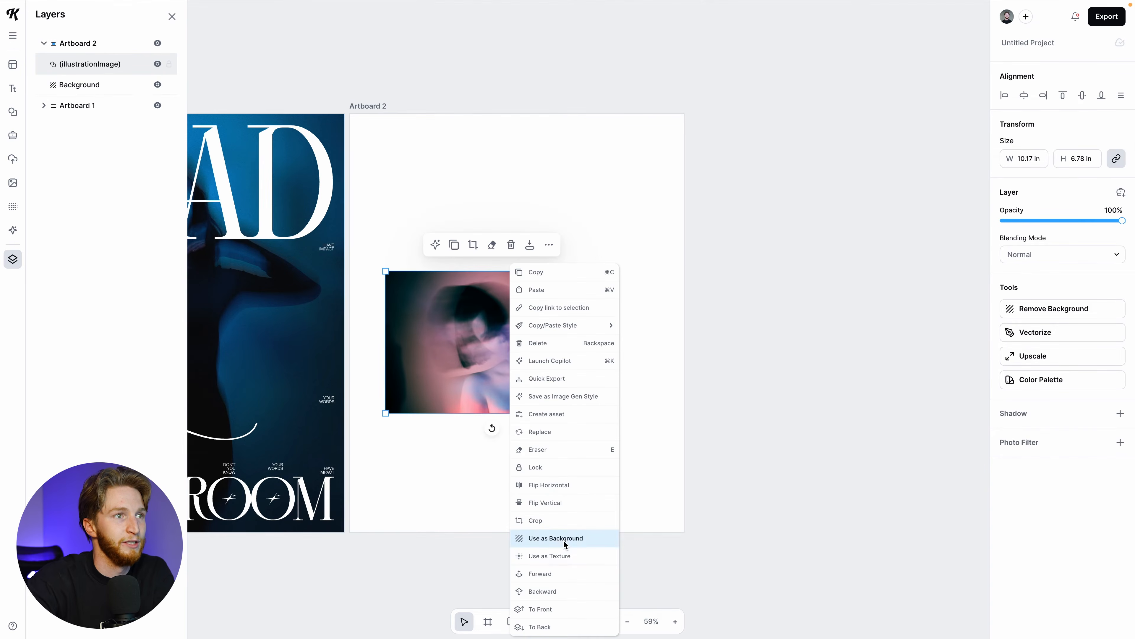
pyautogui.click(565, 543)
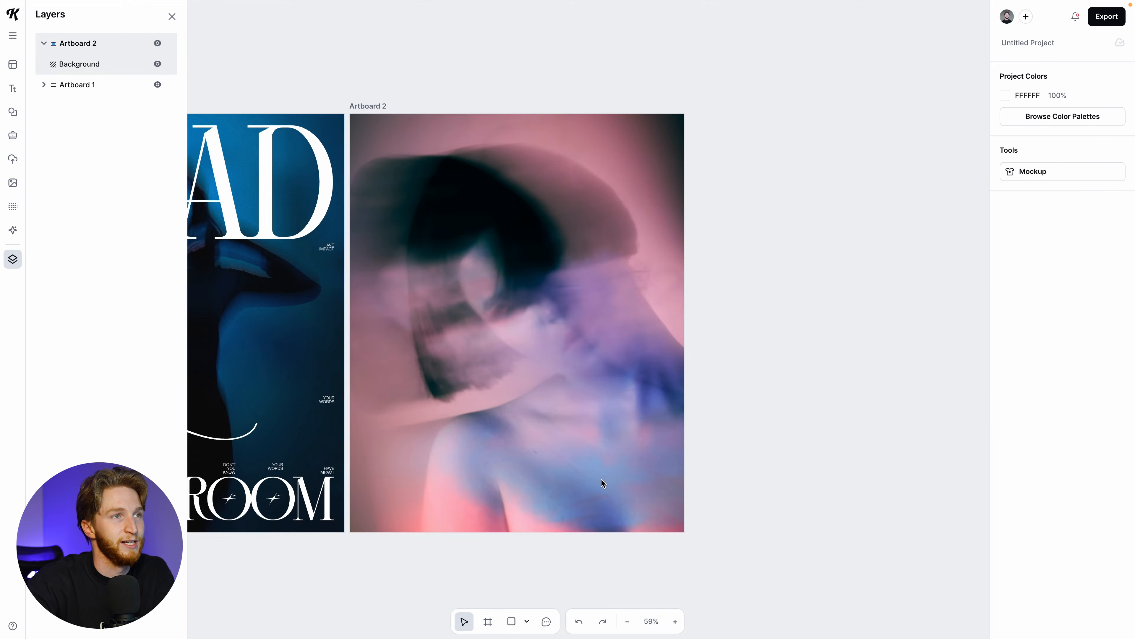
# Space Artboard 2 slightly away from Artboard 1 and release its background image to reposition the pink portrait inside it
pyautogui.click(566, 361)
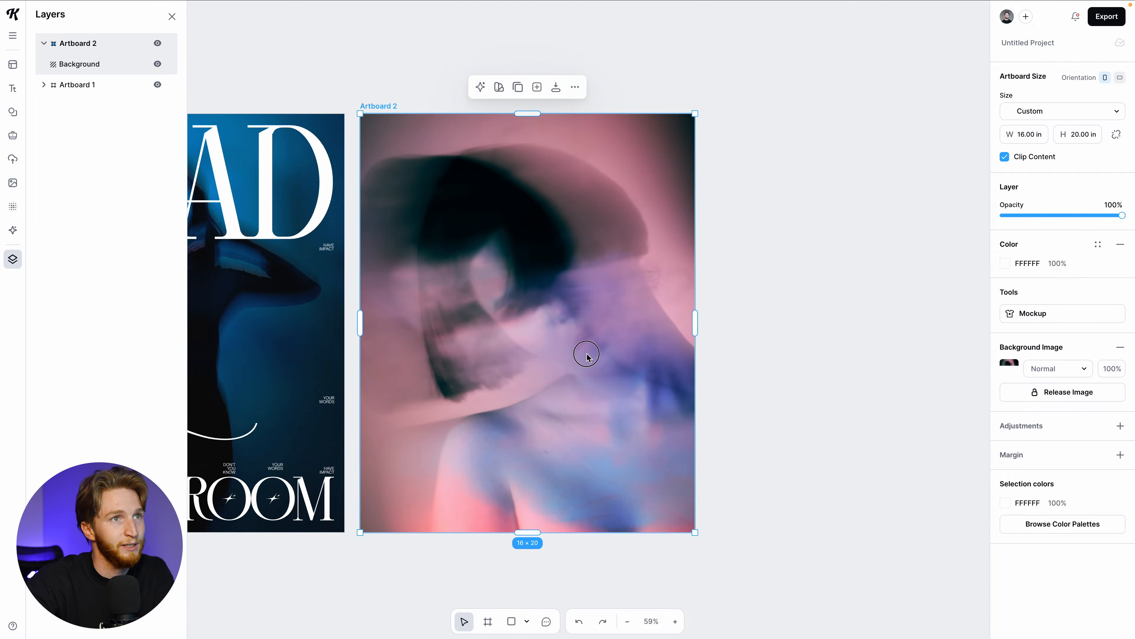
pyautogui.click(1030, 395)
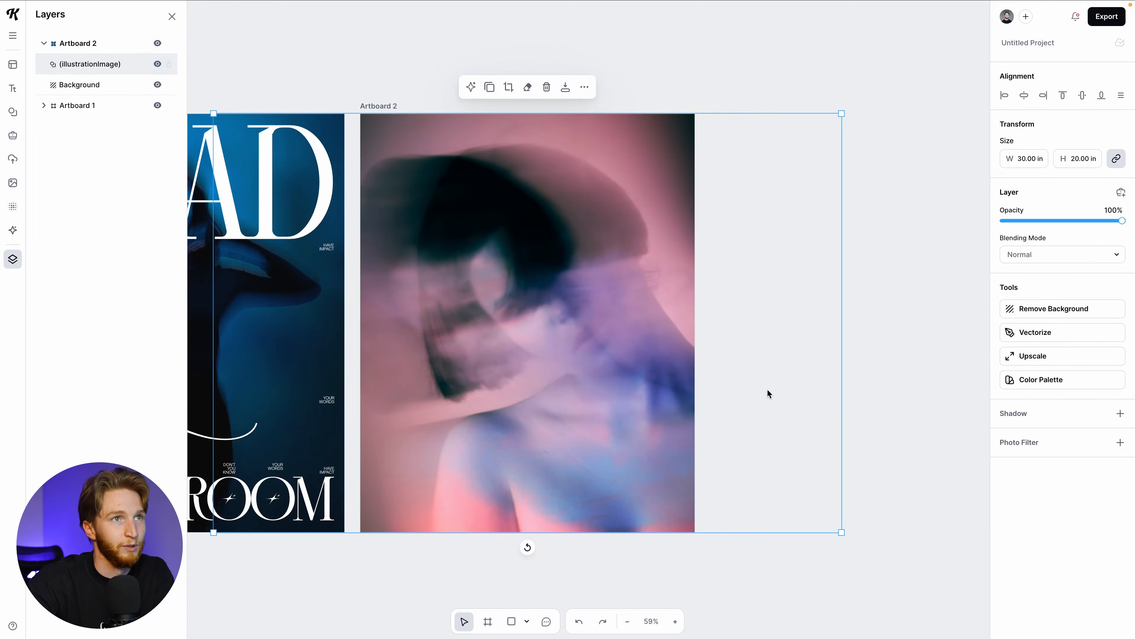
pyautogui.moveTo(623, 375)
pyautogui.mouseDown()
pyautogui.moveTo(499, 371)
pyautogui.moveTo(535, 350)
pyautogui.moveTo(557, 389)
pyautogui.moveTo(601, 406)
pyautogui.moveTo(593, 375)
pyautogui.moveTo(627, 373)
pyautogui.moveTo(624, 382)
pyautogui.mouseUp()
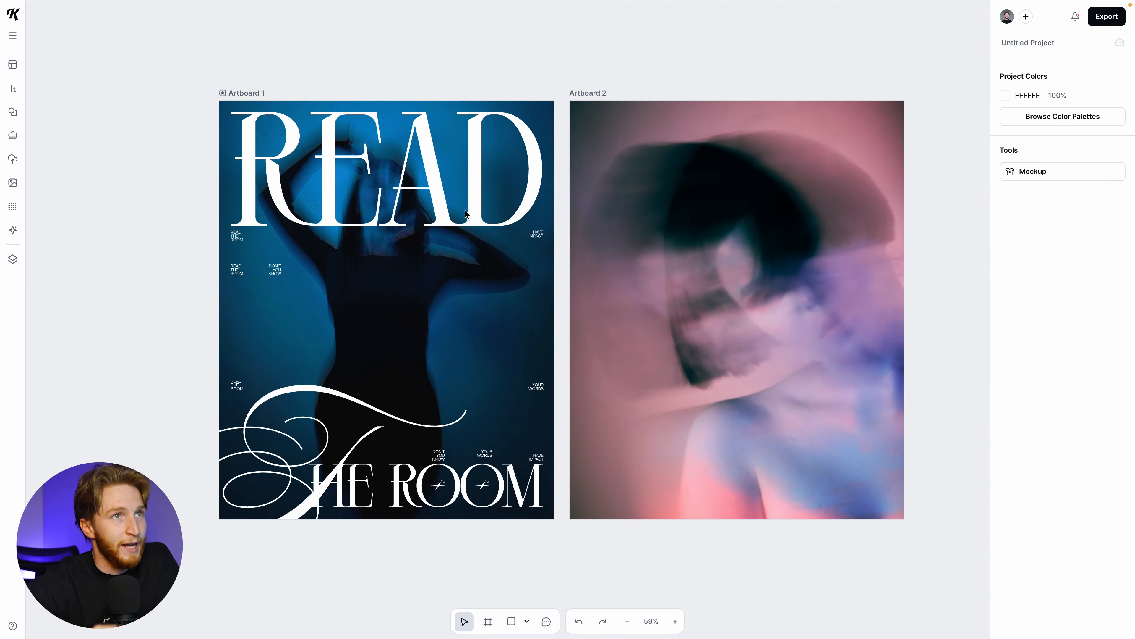
# Shift the hue of Artboard 2's pink portrait background to 73 using the photo filter
pyautogui.click(752, 356)
pyautogui.click(1059, 442)
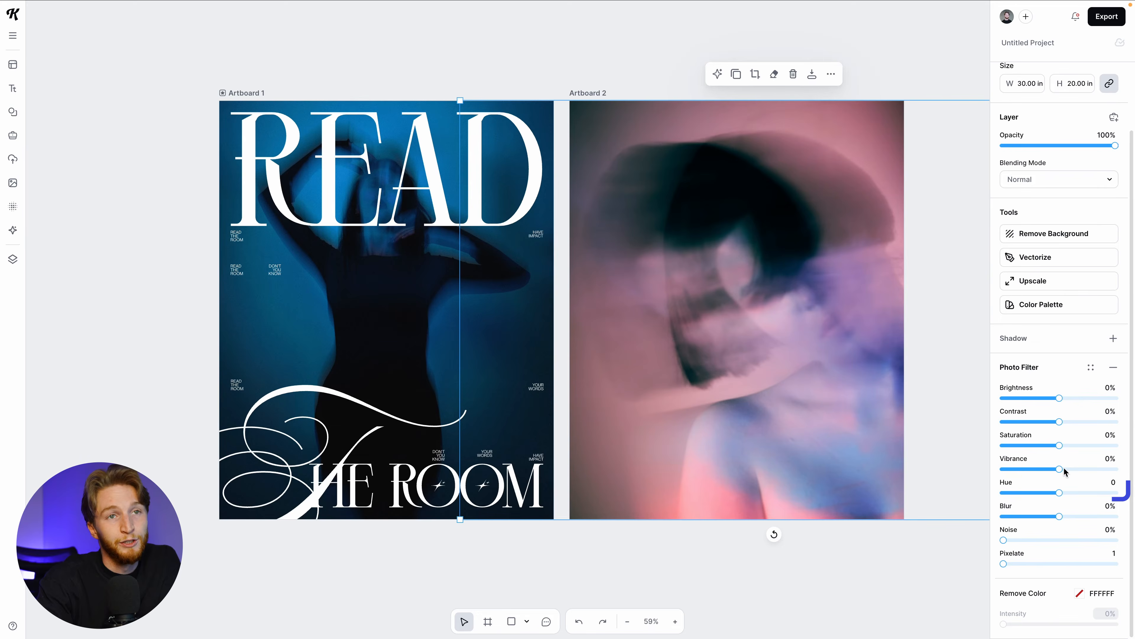
pyautogui.moveTo(1062, 493)
pyautogui.mouseDown()
pyautogui.moveTo(1044, 492)
pyautogui.moveTo(1083, 492)
pyautogui.mouseUp()
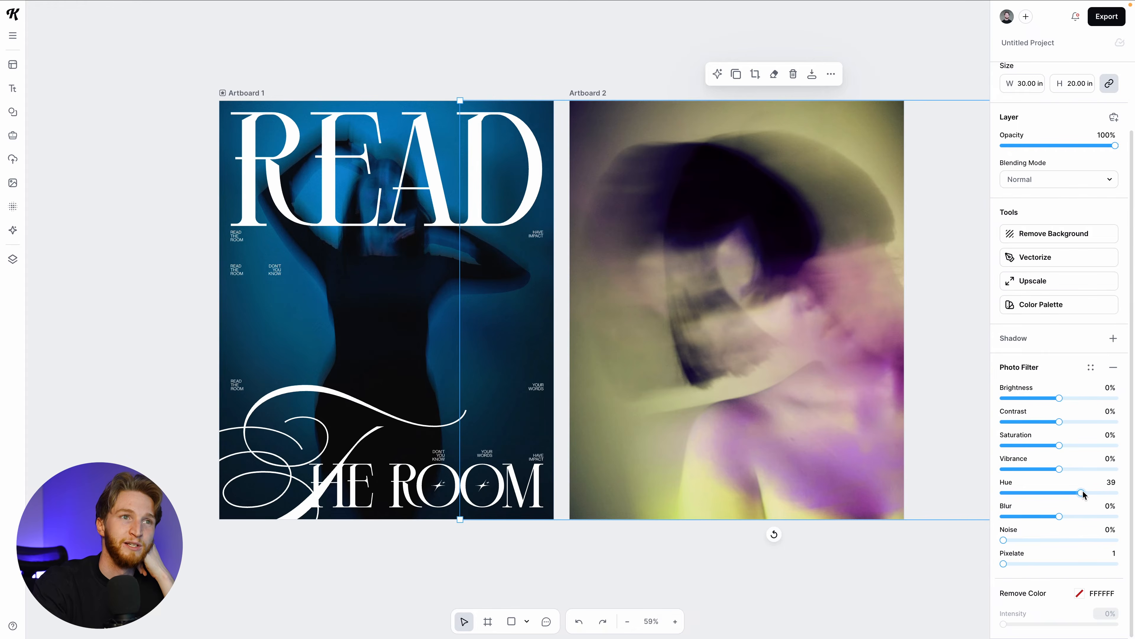
pyautogui.moveTo(1083, 493); pyautogui.dragTo(1019, 501)
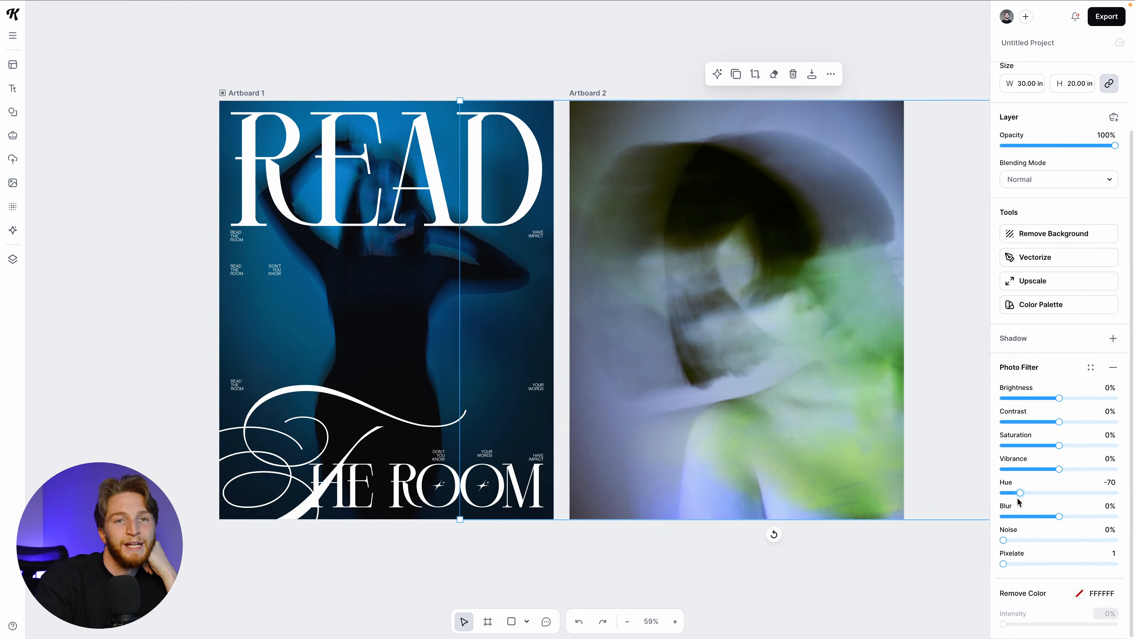
pyautogui.moveTo(1019, 500); pyautogui.dragTo(1102, 514)
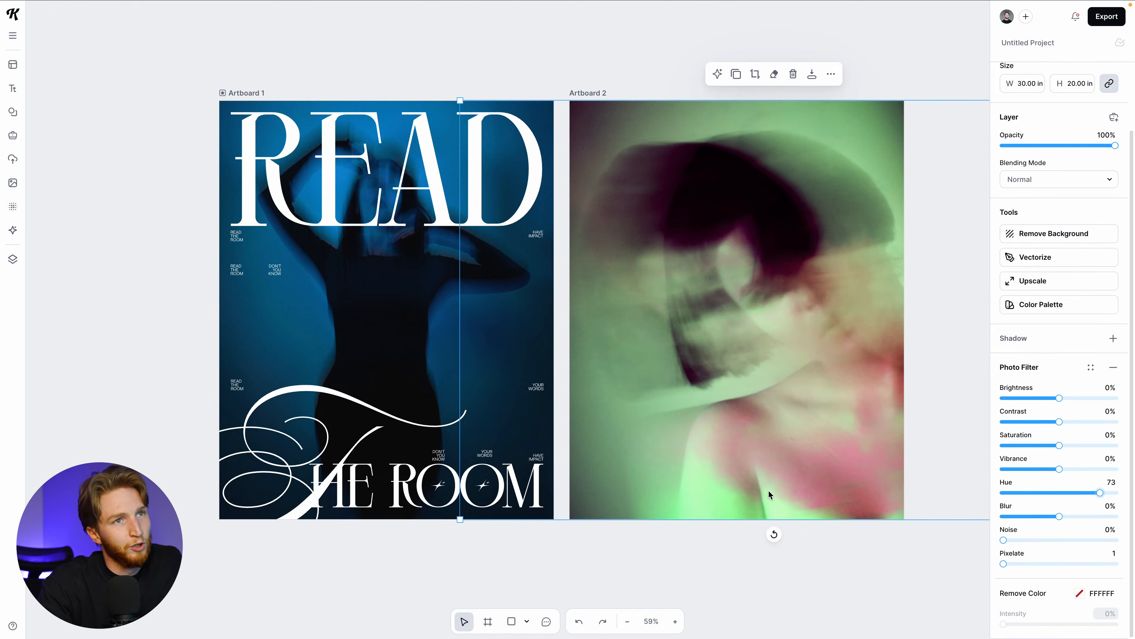
pyautogui.click(903, 575)
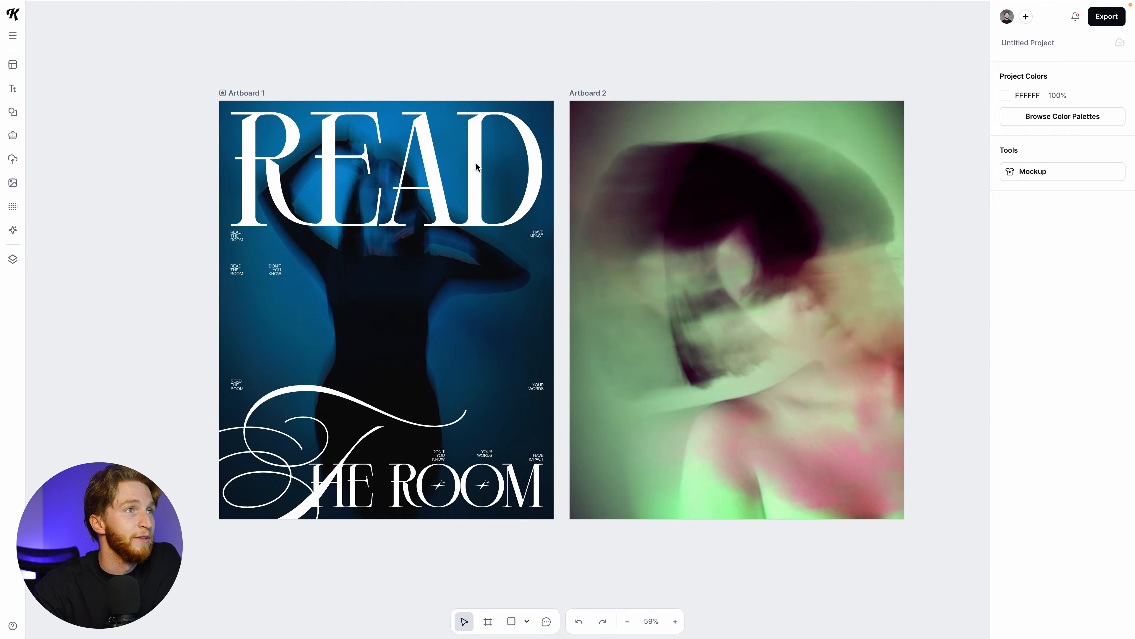
# Place a copy of Artboard 1's READ title across the upper part of Artboard 2
pyautogui.click(476, 162)
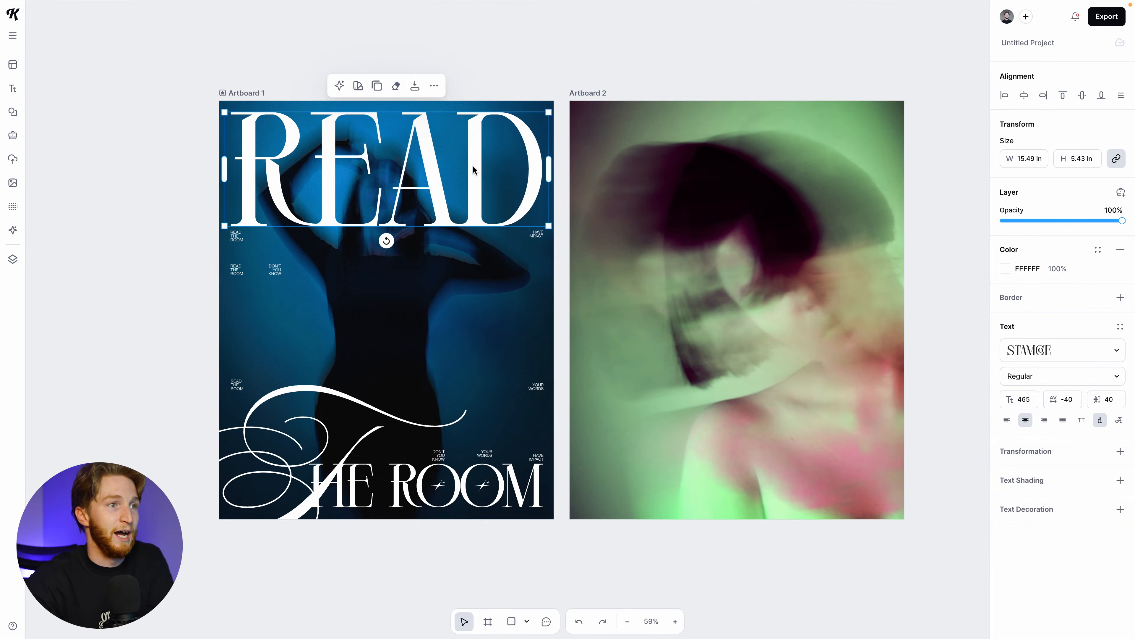
pyautogui.moveTo(472, 167); pyautogui.dragTo(820, 178)
pyautogui.click(911, 216)
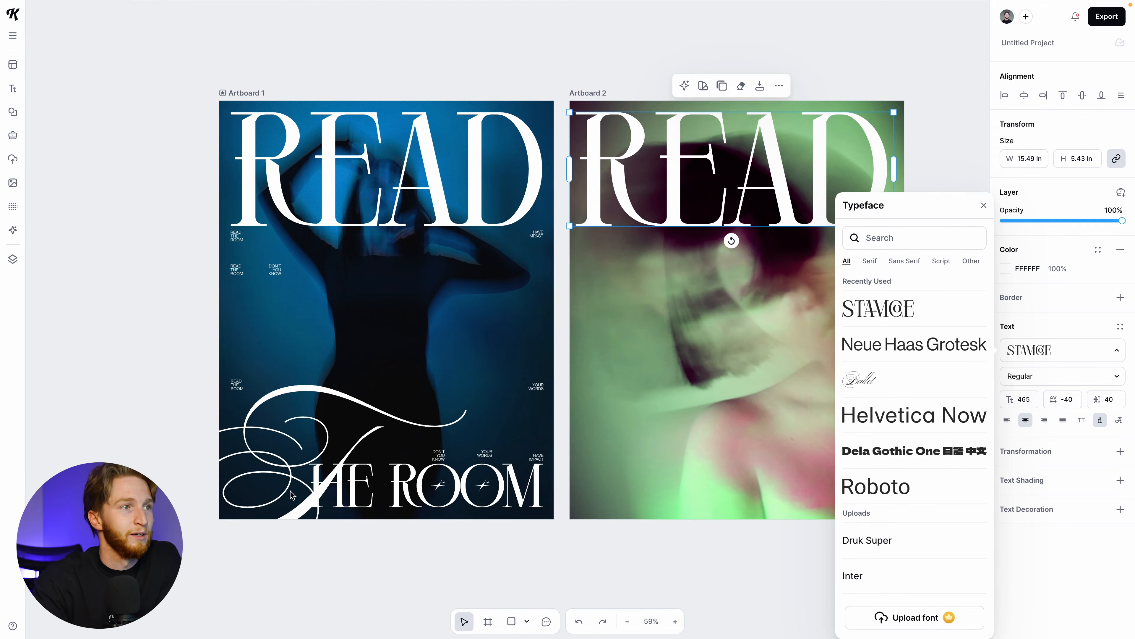
pyautogui.click(366, 411)
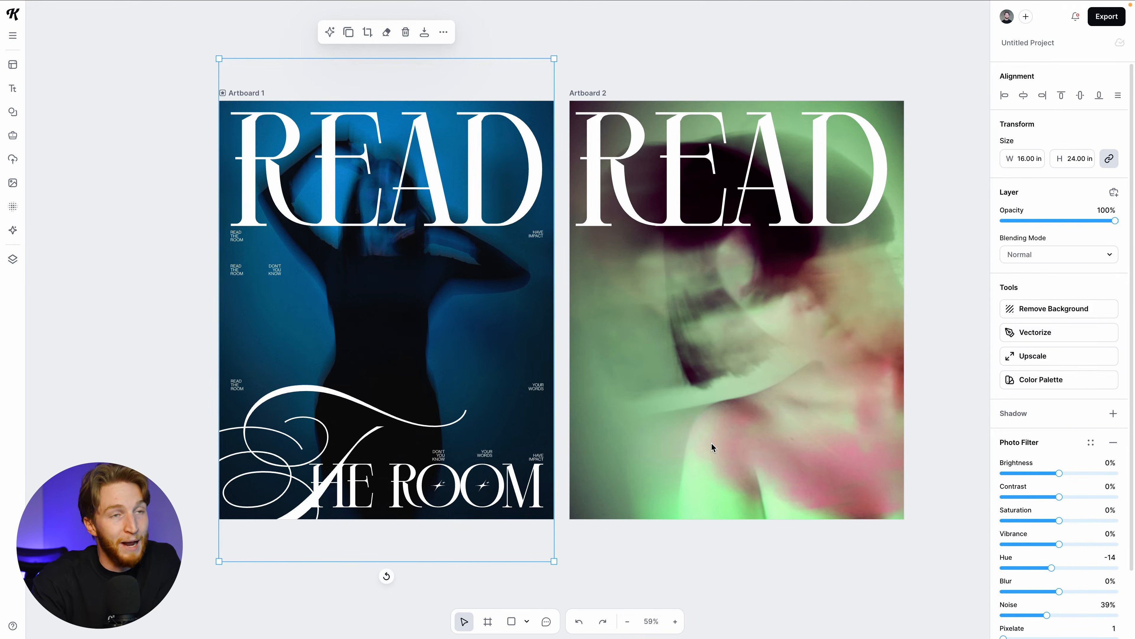
pyautogui.click(538, 388)
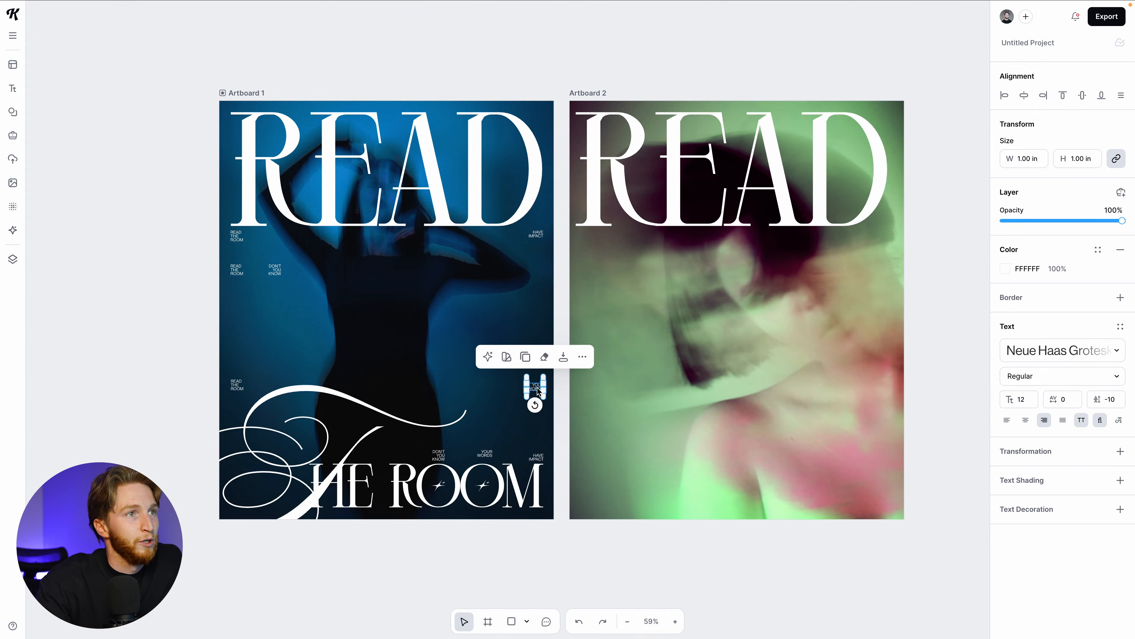
pyautogui.click(538, 234)
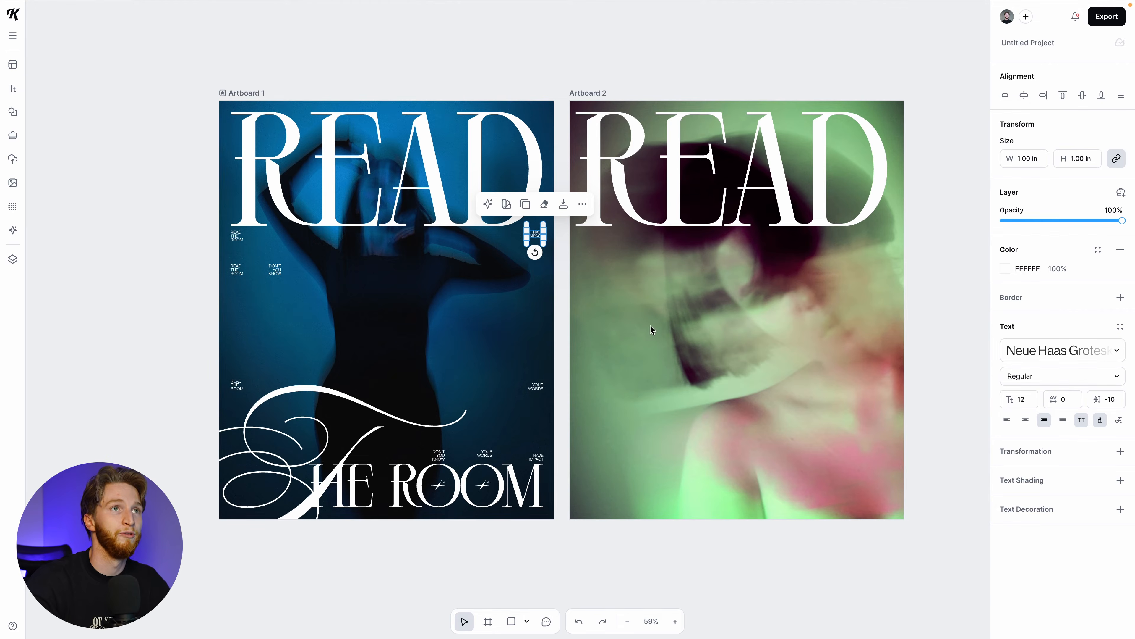
# Try the serif typefaces AVONSE, Bagest and BELLY MOOLLI on Artboard 2's READ title
pyautogui.click(676, 204)
pyautogui.click(1043, 346)
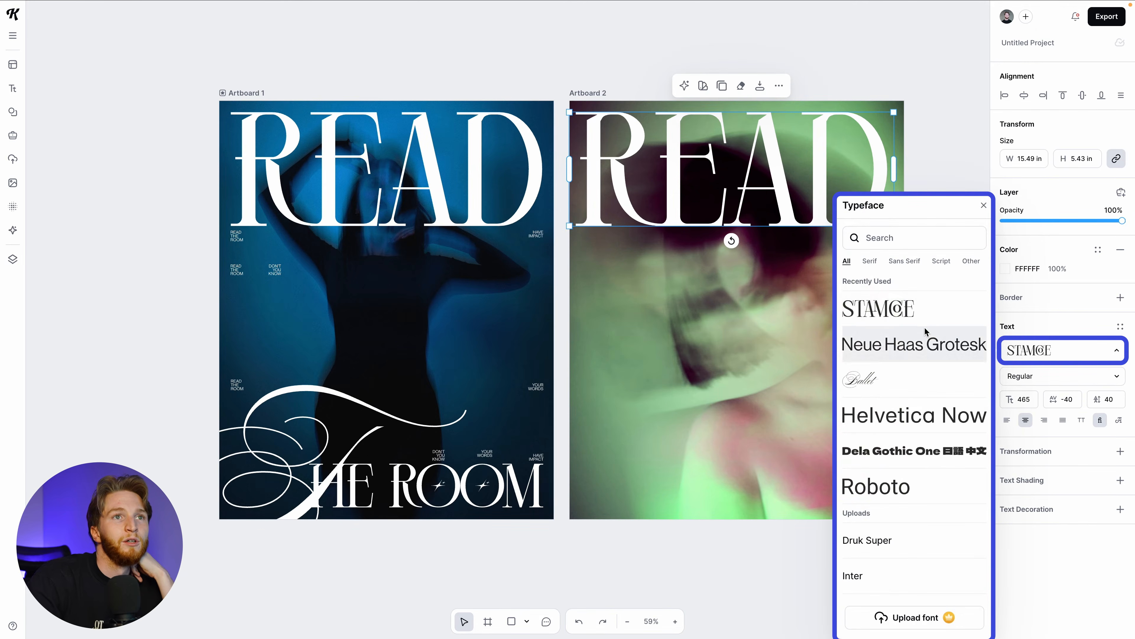
pyautogui.click(868, 261)
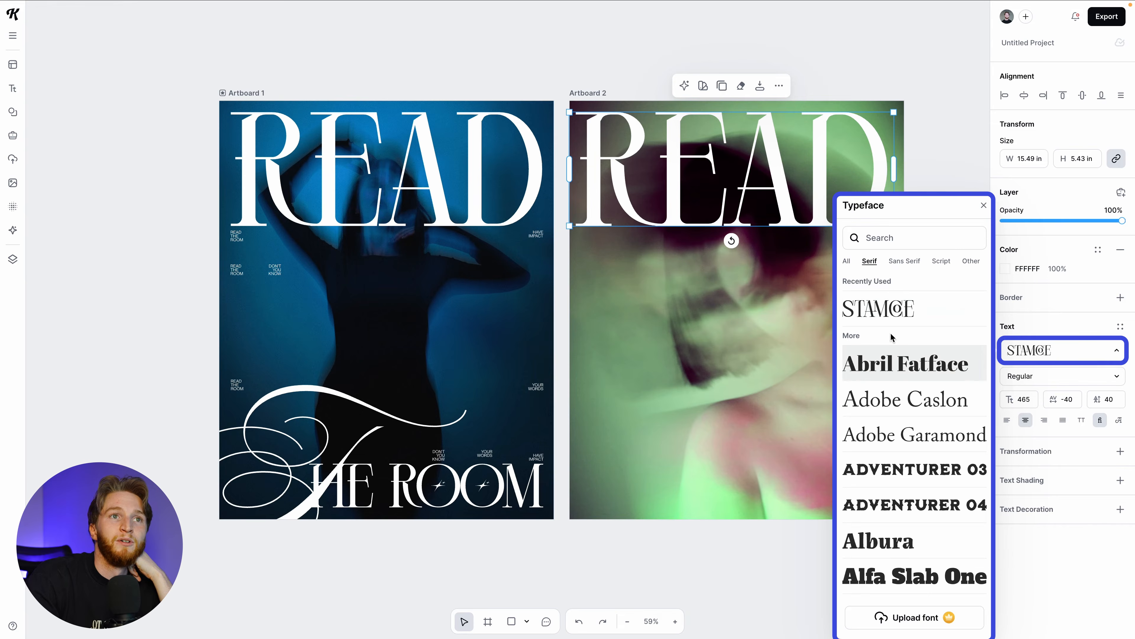
pyautogui.scroll(-1, 890, 378)
pyautogui.scroll(-4, 889, 378)
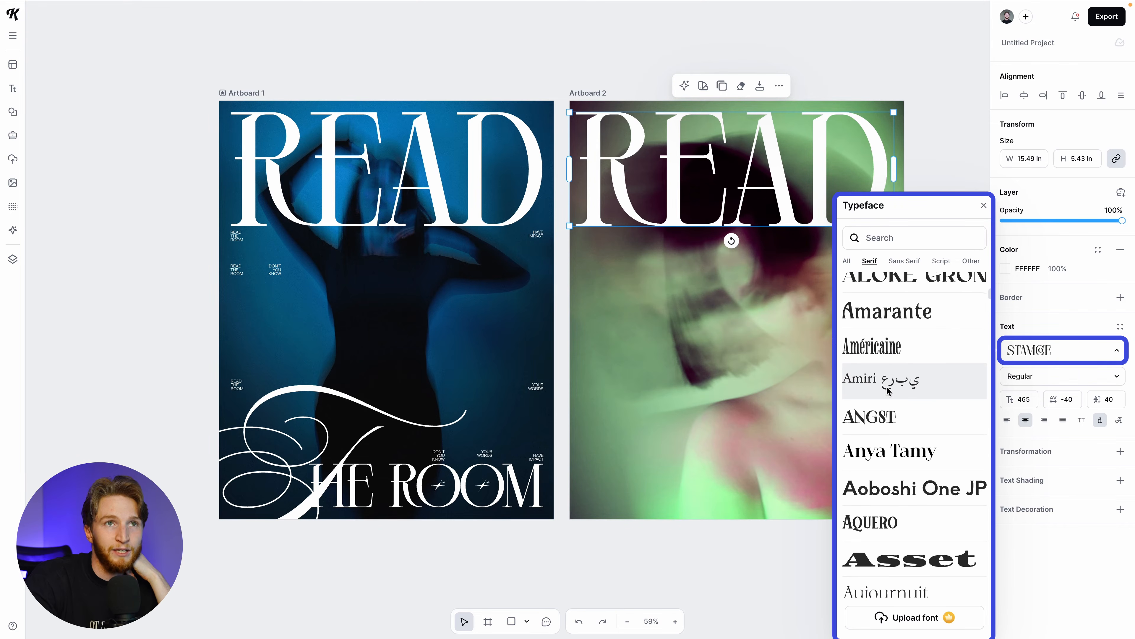
pyautogui.scroll(-5, 885, 408)
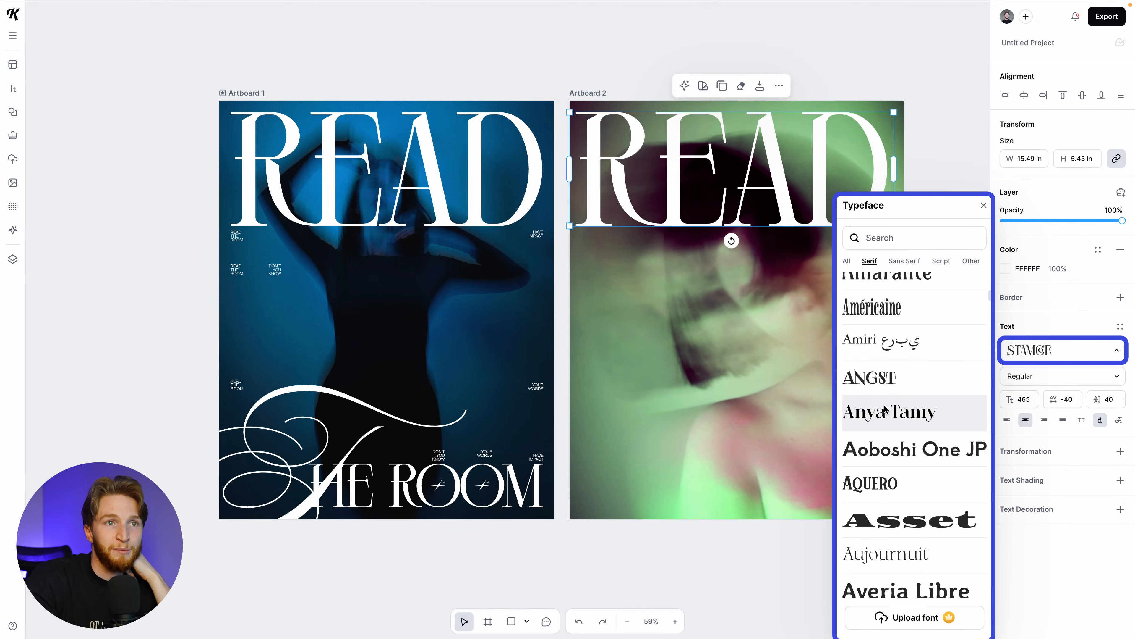
pyautogui.click(883, 398)
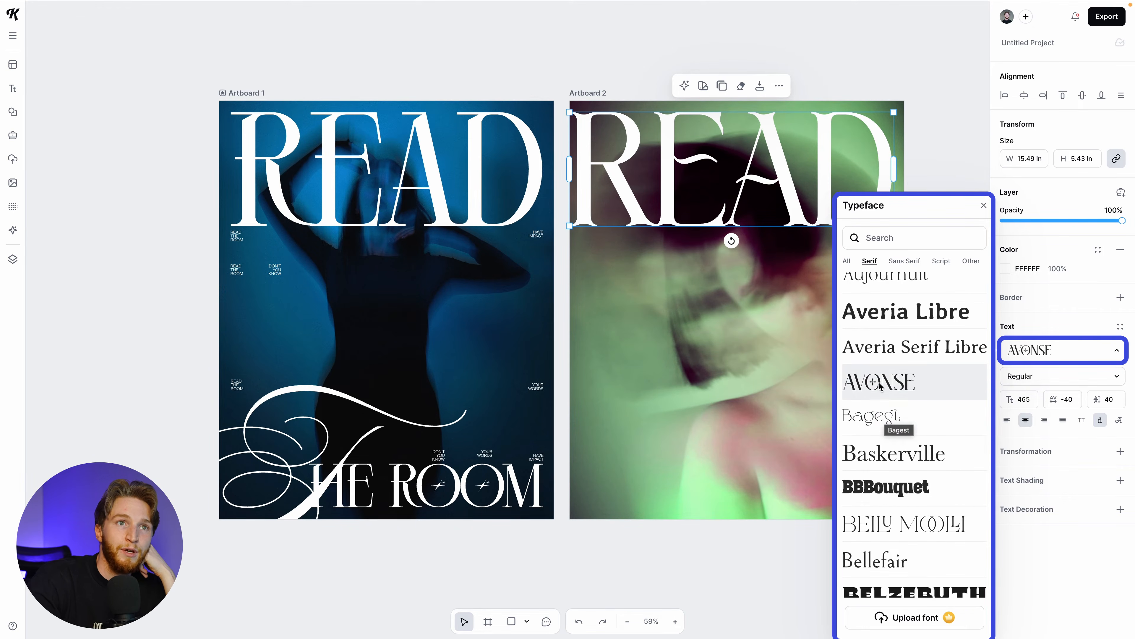
pyautogui.click(885, 416)
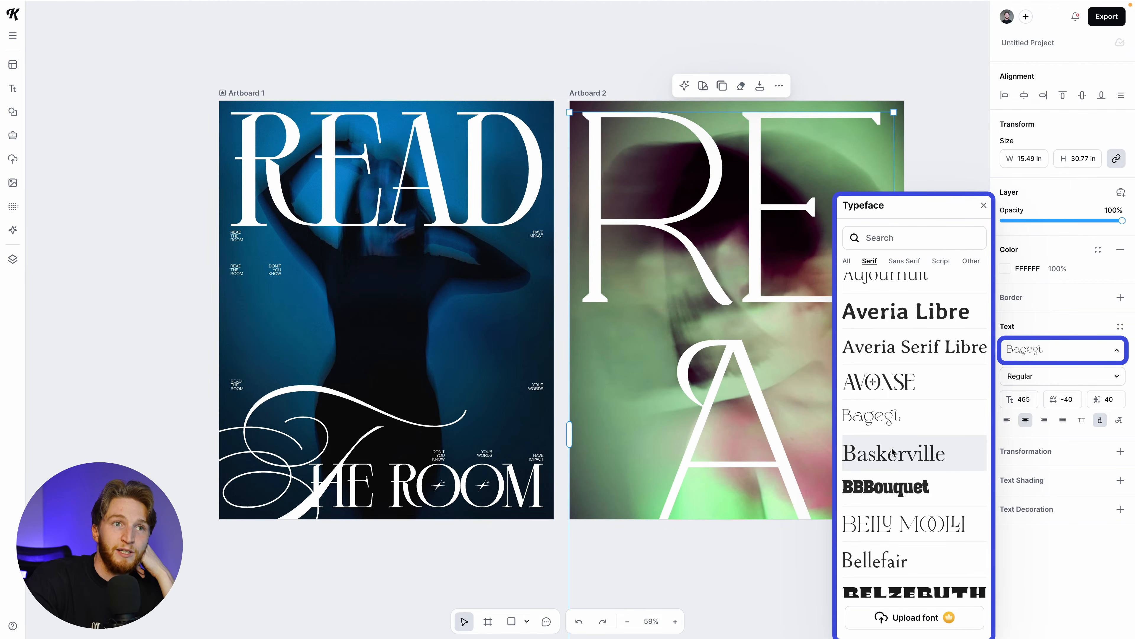
pyautogui.click(892, 530)
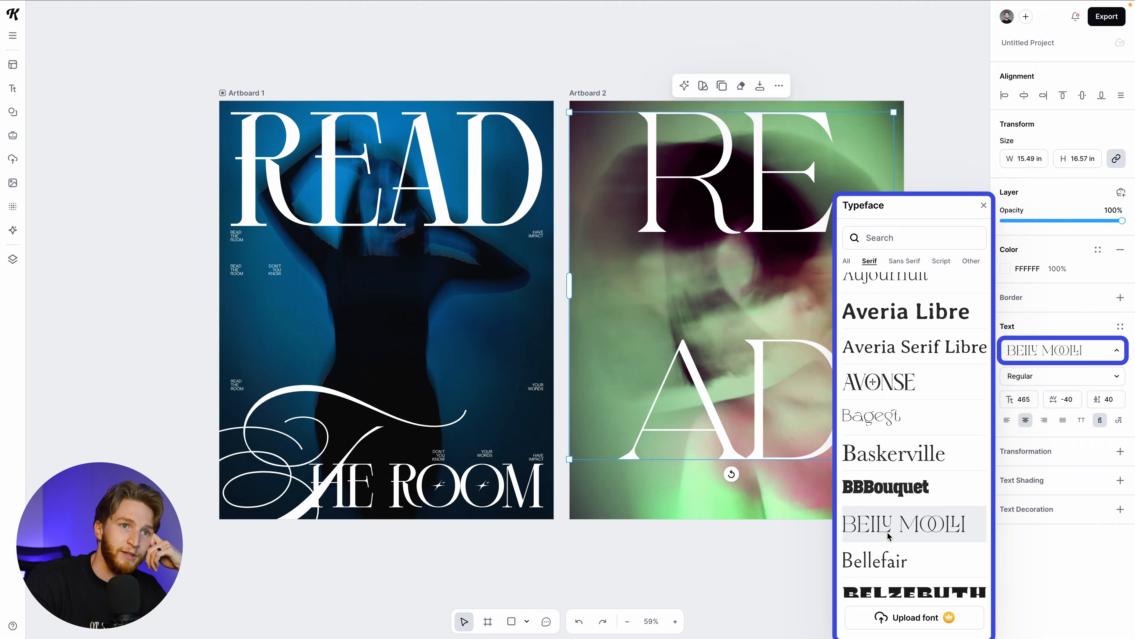
# Try the serif typefaces BIENS DAILYMO, BROCO MOKO, DUNESTONE and Egipty Raflect on Artboard 2's READ title
pyautogui.scroll(-8, 892, 514)
pyautogui.click(900, 430)
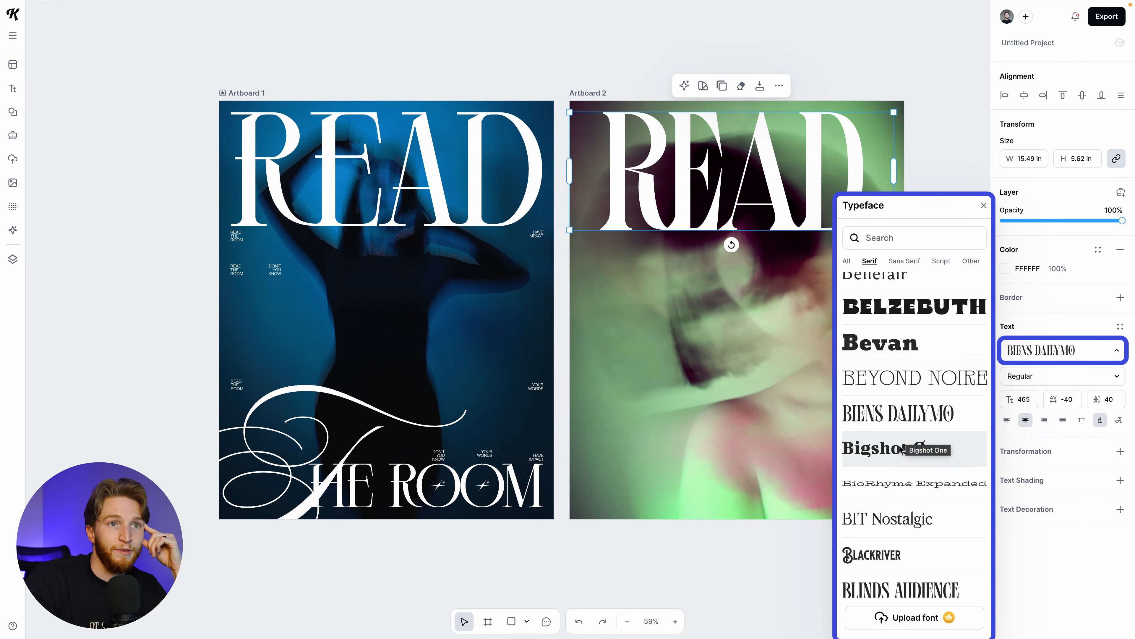
pyautogui.scroll(-5, 904, 430)
pyautogui.click(900, 401)
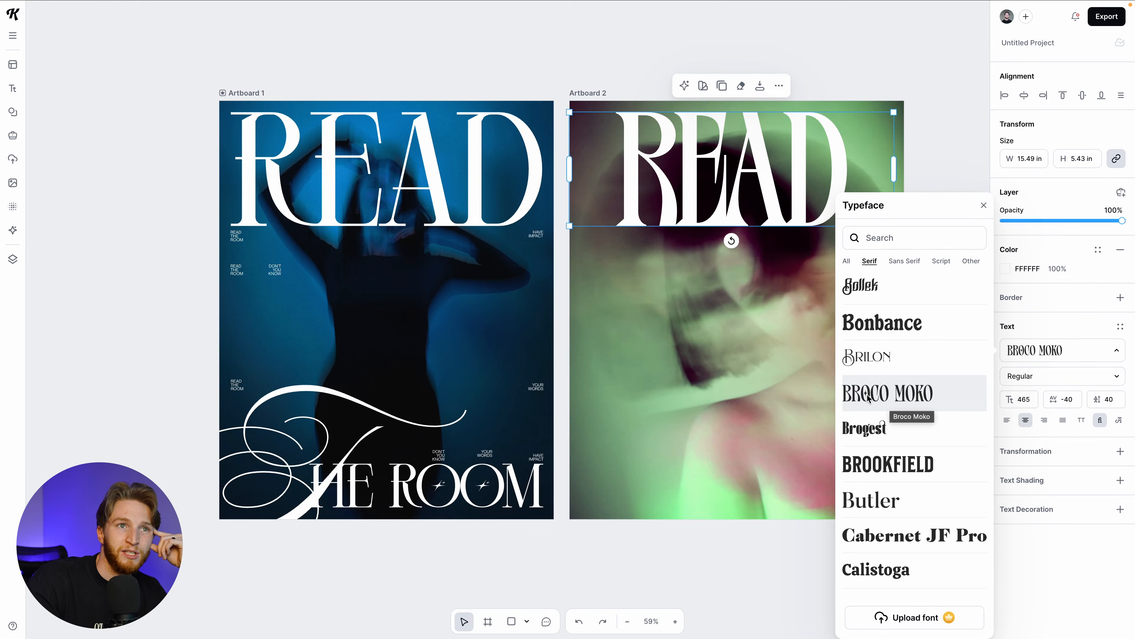
pyautogui.scroll(-4, 885, 398)
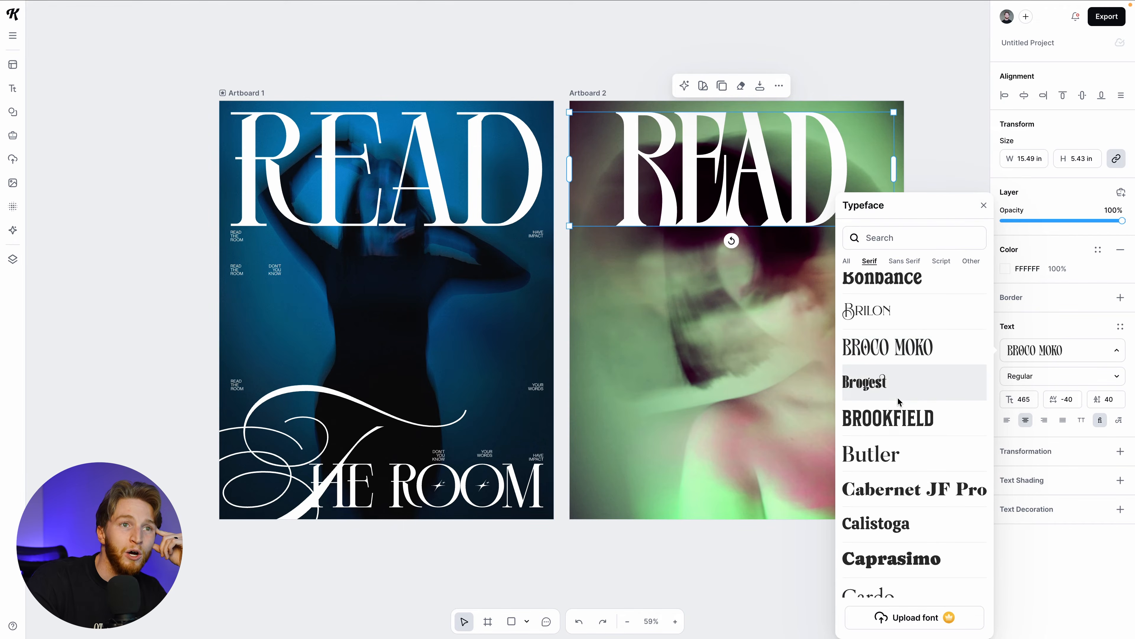
pyautogui.scroll(-10, 899, 400)
pyautogui.click(883, 388)
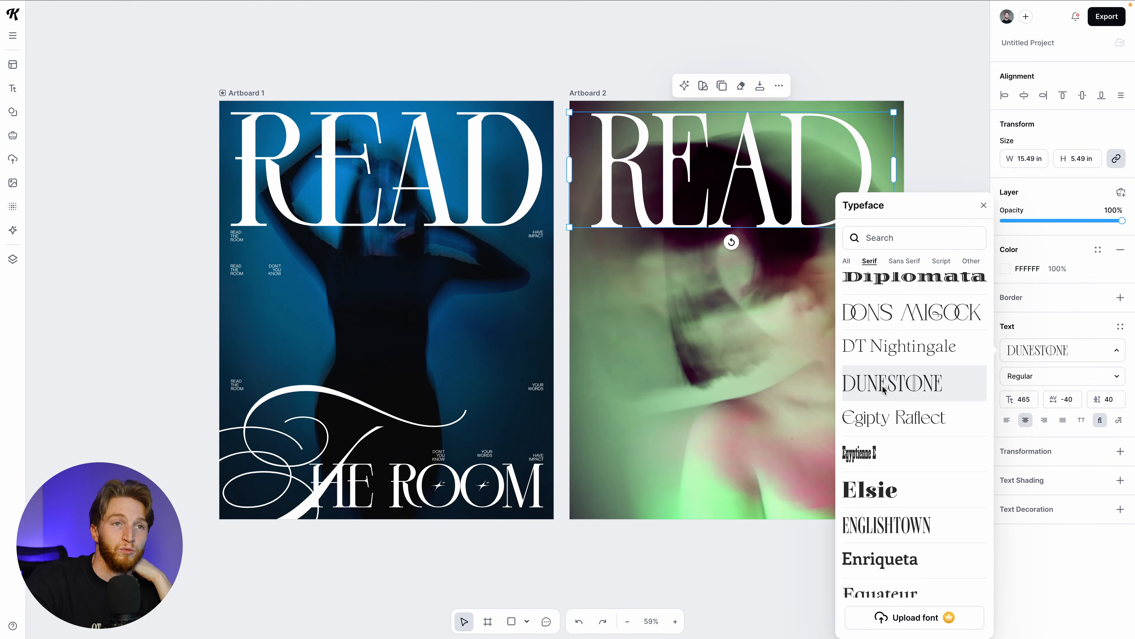
pyautogui.click(888, 416)
pyautogui.scroll(-5, 888, 415)
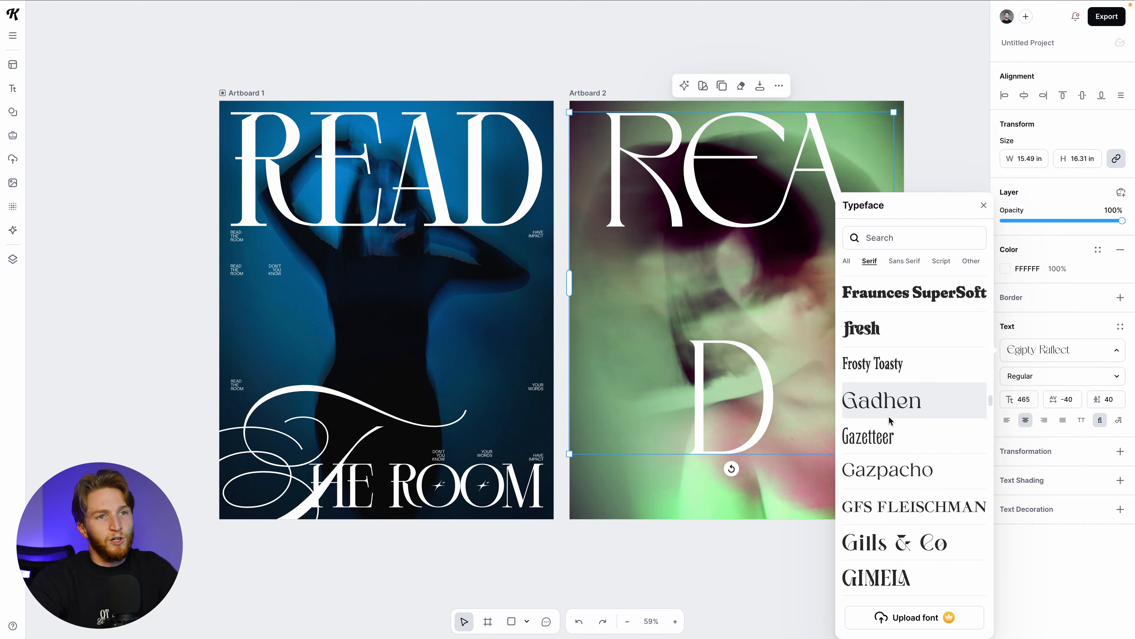
# Browse further through the serif typefaces and try MOCAMAC and MOCKIE on Artboard 2's READ title
pyautogui.scroll(-1, 888, 416)
pyautogui.scroll(-7, 889, 419)
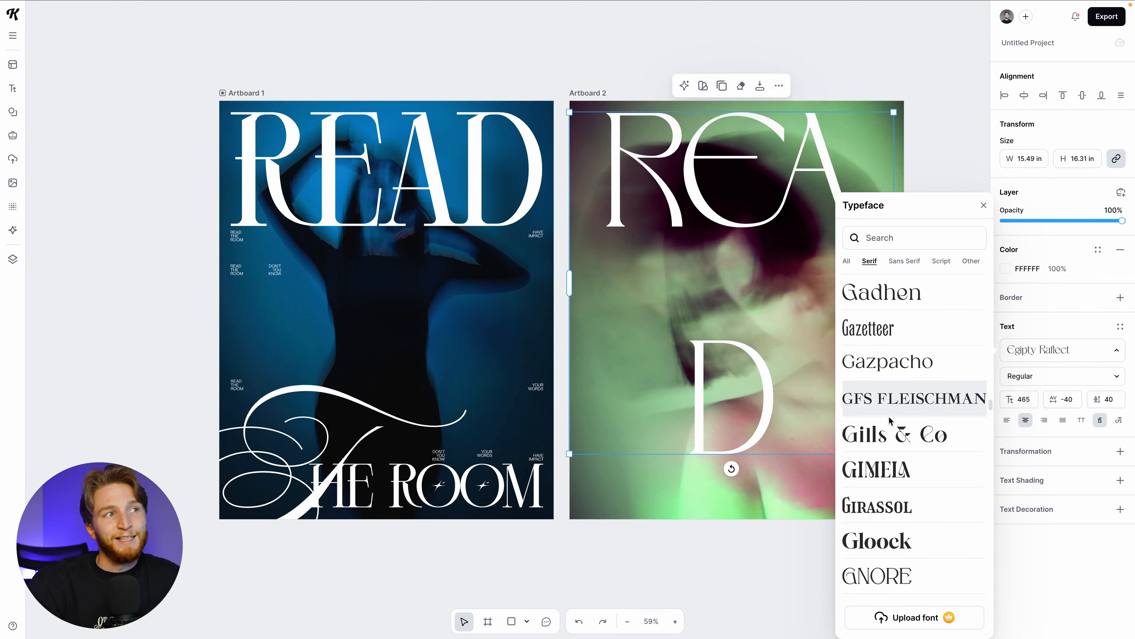
pyautogui.scroll(-6, 889, 420)
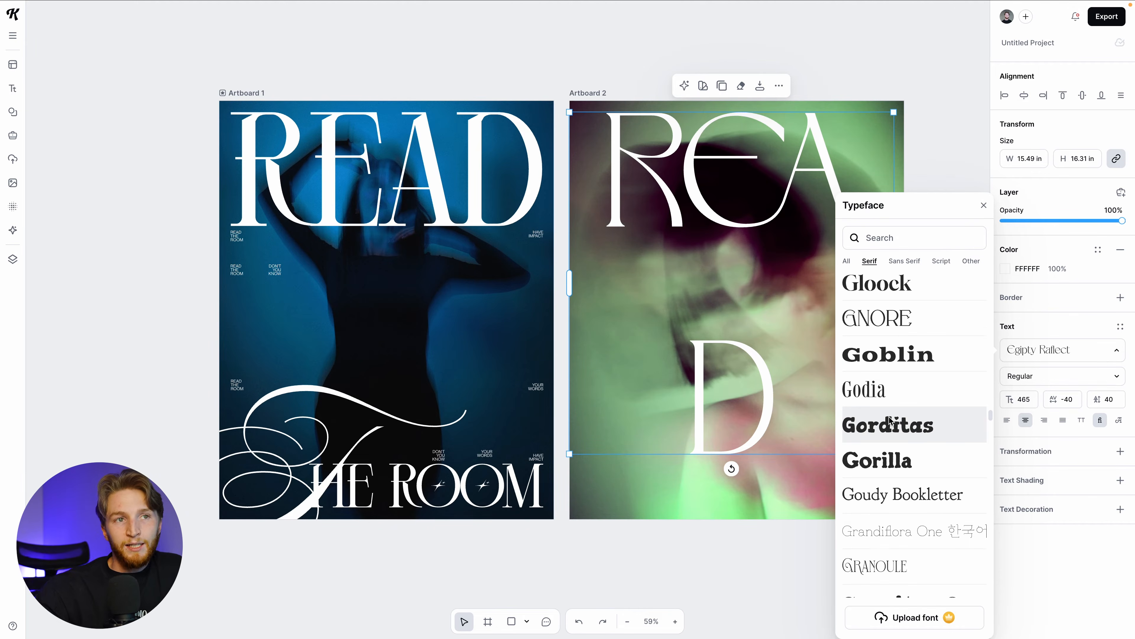
pyautogui.scroll(-5, 890, 419)
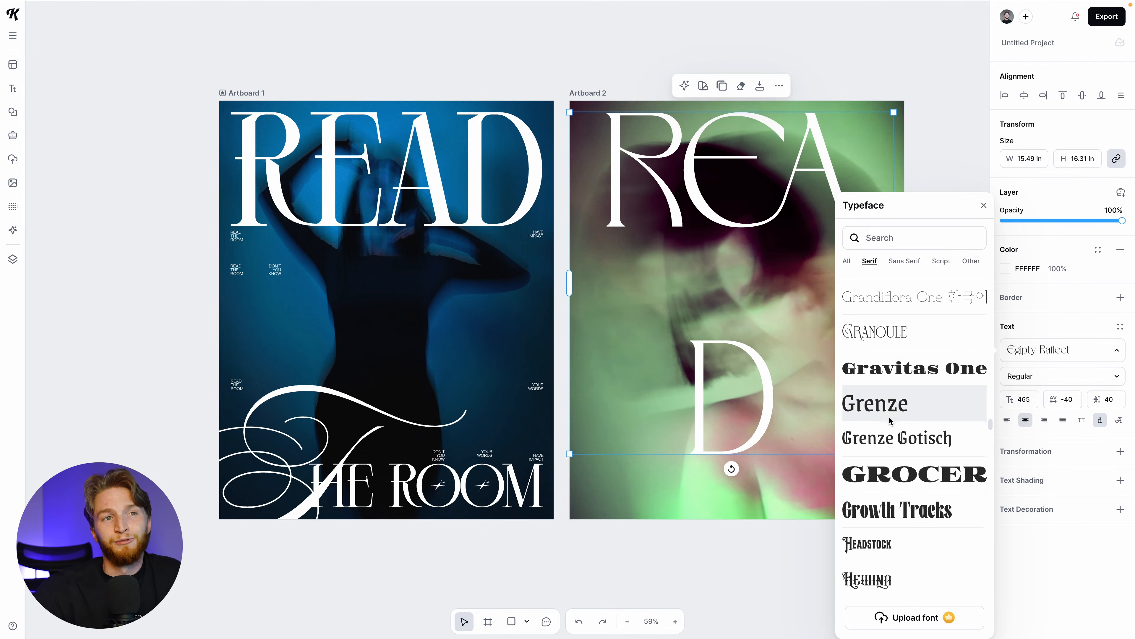
pyautogui.scroll(-4, 889, 418)
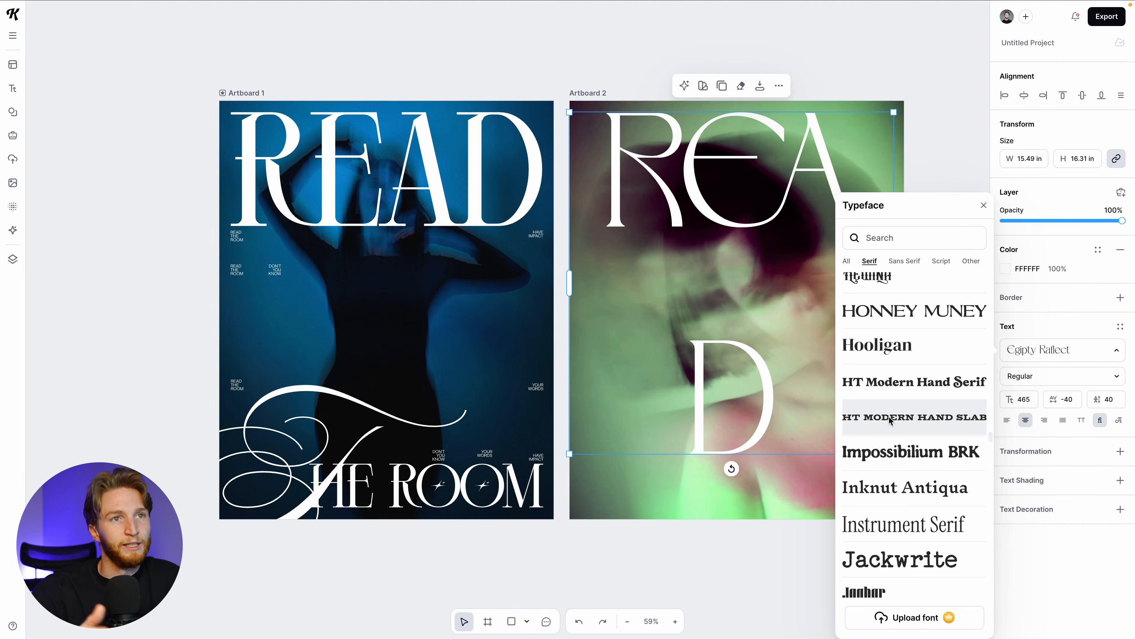
pyautogui.scroll(-6, 888, 417)
pyautogui.scroll(-10, 887, 437)
pyautogui.click(880, 497)
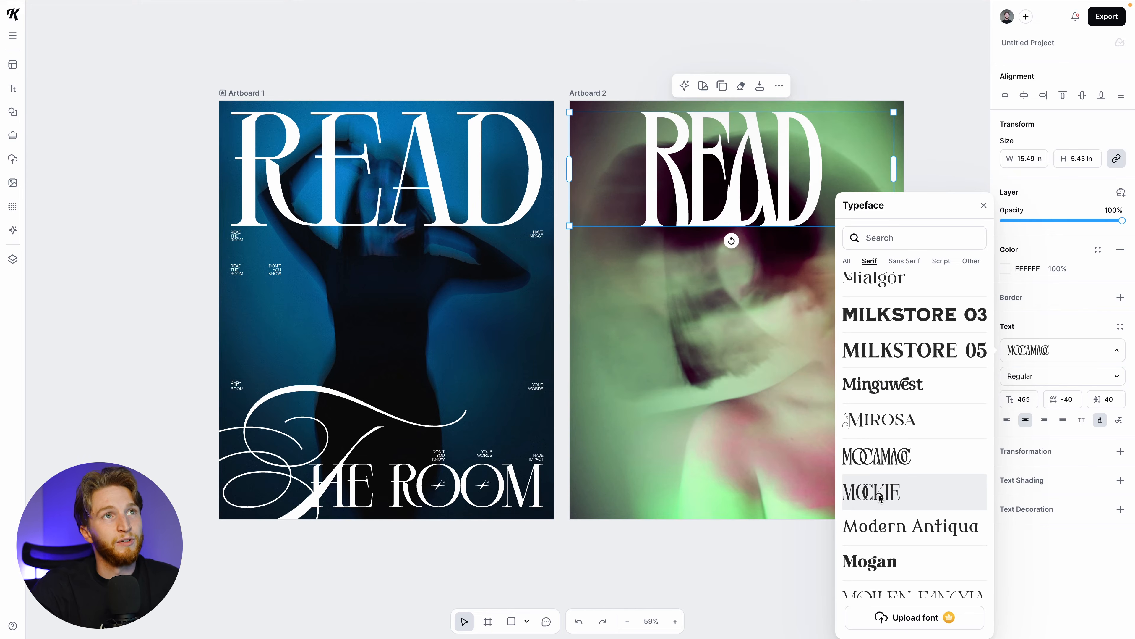
pyautogui.click(879, 496)
# Apply the MOLLEN FANCYIA typeface to Artboard 2's READ title
pyautogui.scroll(-5, 890, 494)
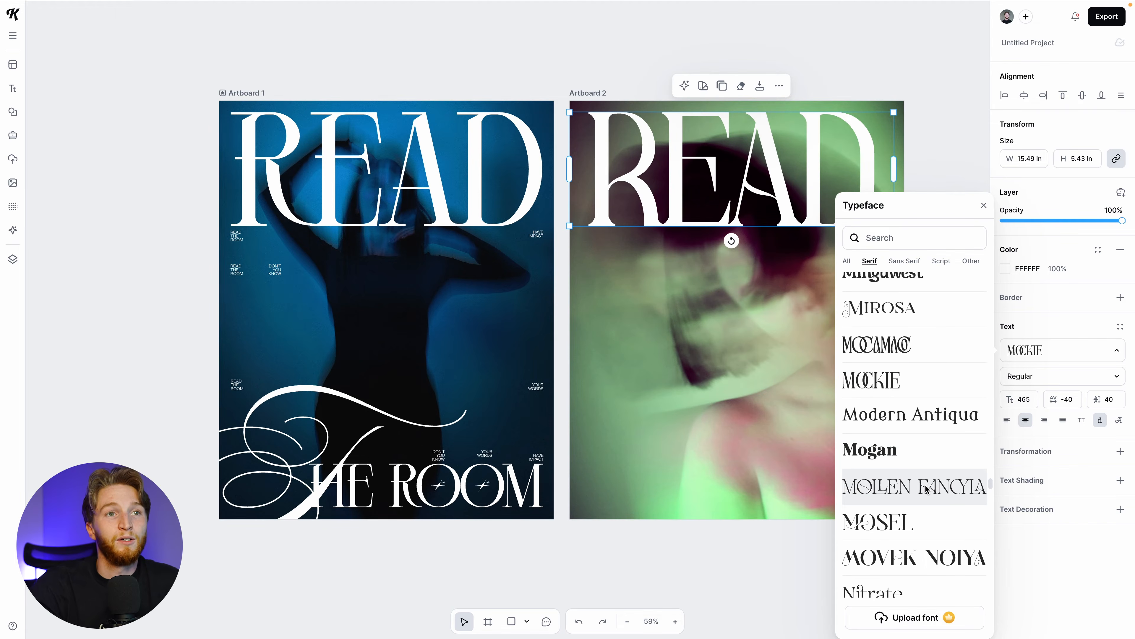
pyautogui.click(926, 487)
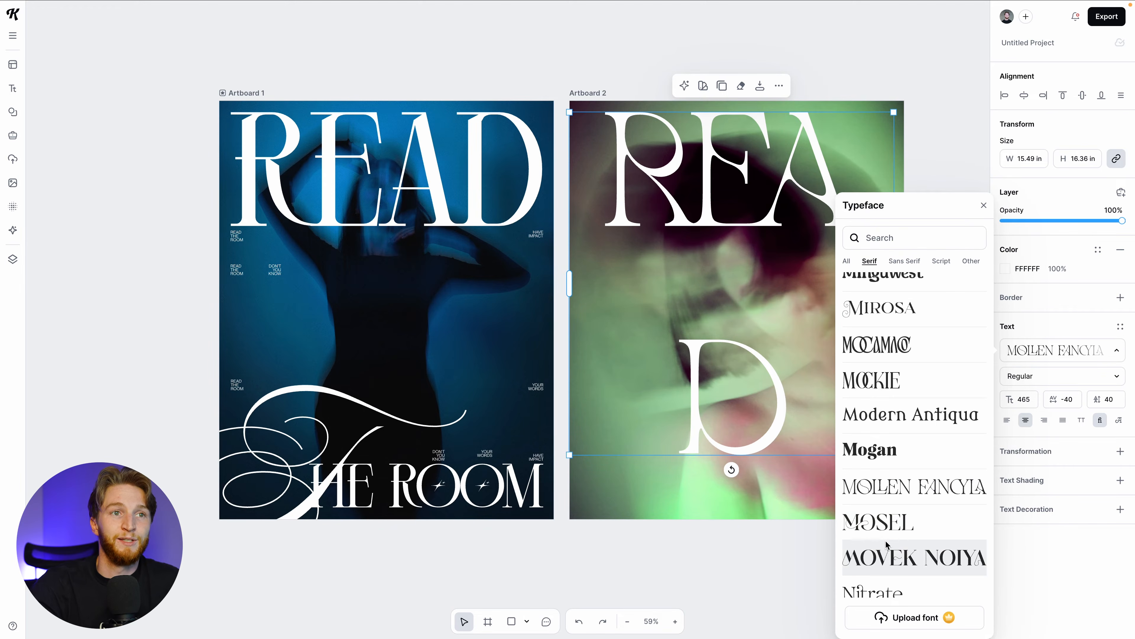
pyautogui.click(745, 563)
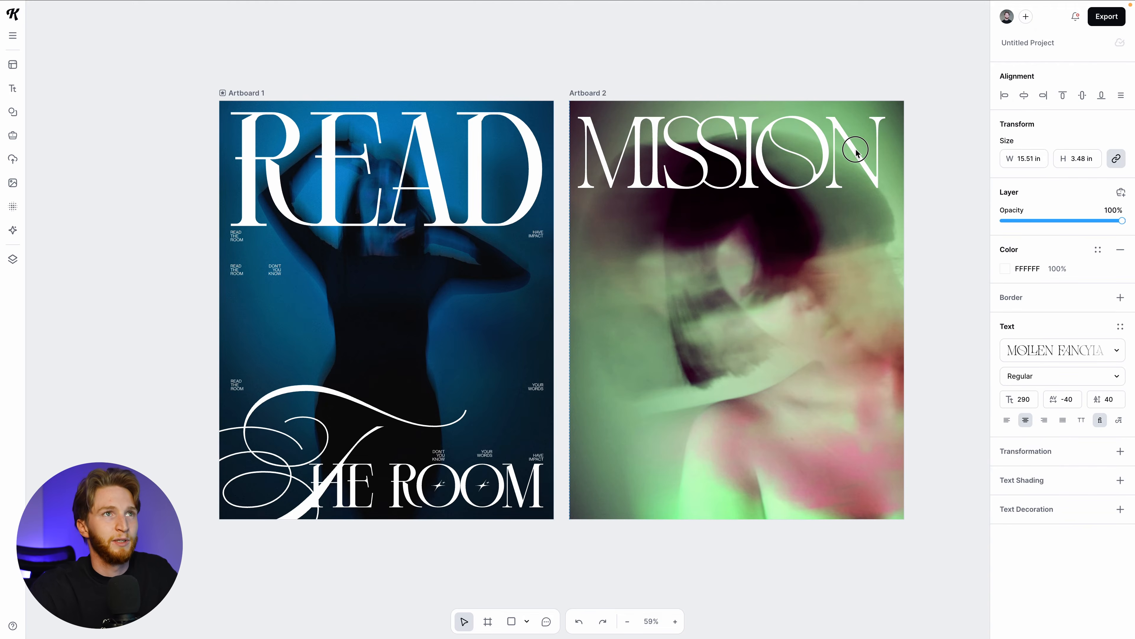
# Move the MISSION title slightly closer to Artboard 2's upper edge and place a copy below it reading PURPOSE
pyautogui.click(855, 143)
pyautogui.moveTo(856, 142); pyautogui.dragTo(860, 148)
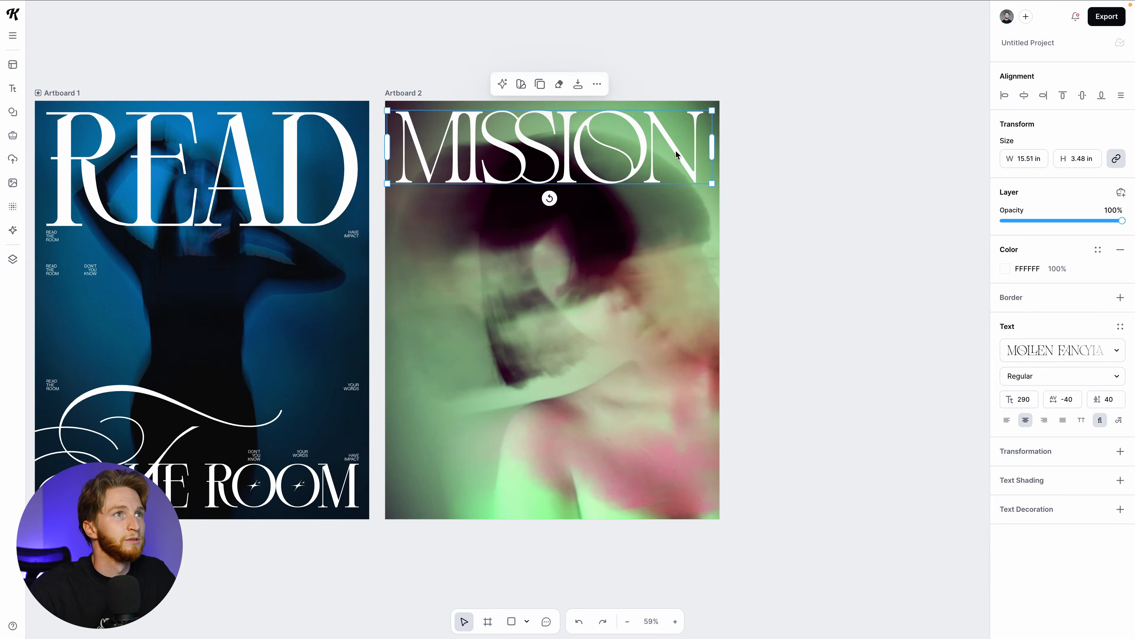
pyautogui.moveTo(675, 151); pyautogui.dragTo(675, 265)
pyautogui.doubleClick(675, 268)
pyautogui.write('PURPOSE')
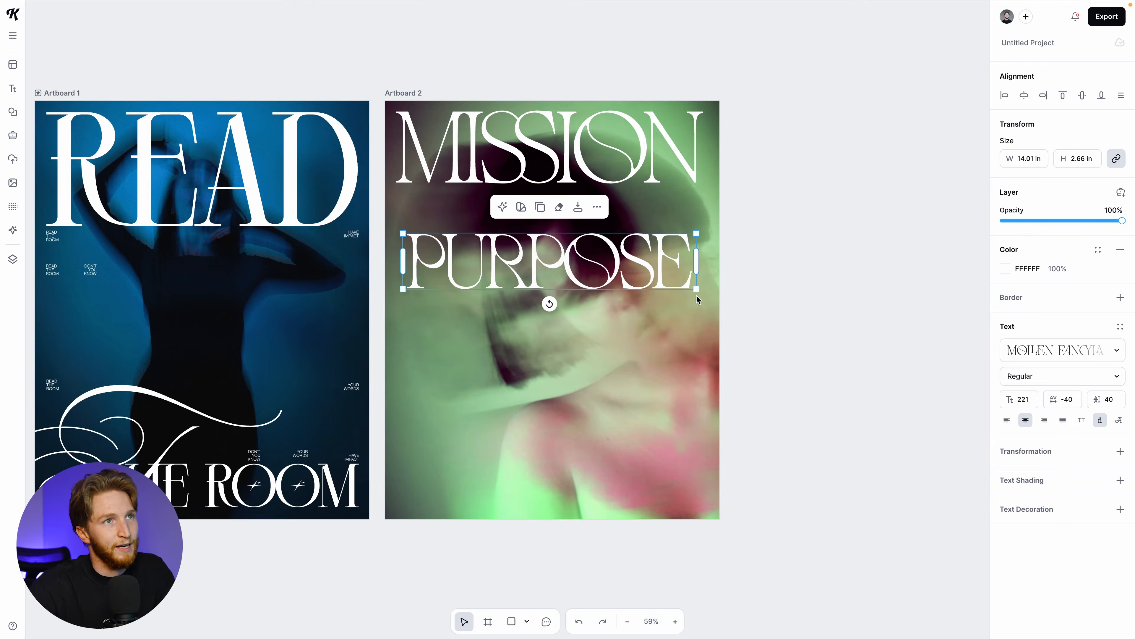
# Enlarge the PURPOSE title to font size 233, tuck it closer under MISSION, and open a copy placed below it for text editing
pyautogui.moveTo(697, 289); pyautogui.dragTo(654, 331)
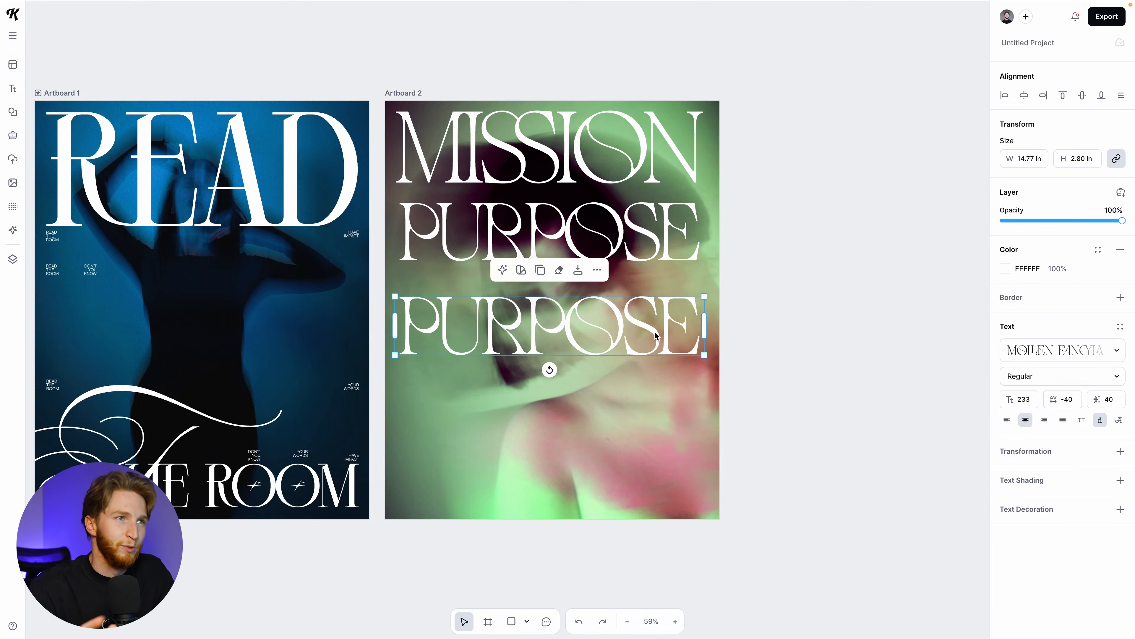
pyautogui.doubleClick(654, 330)
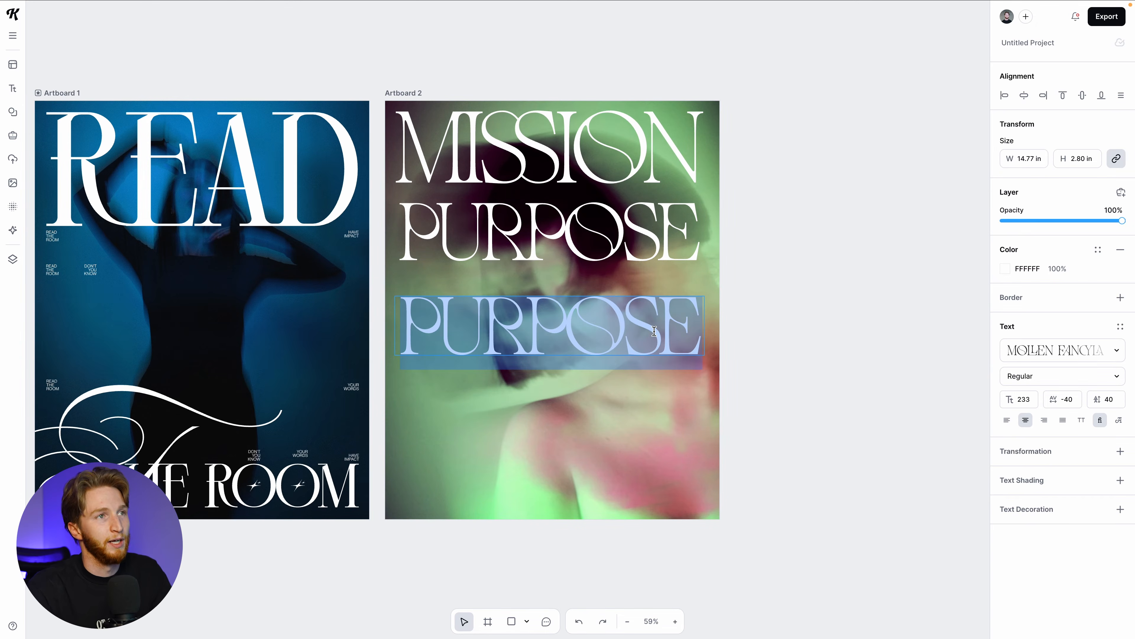
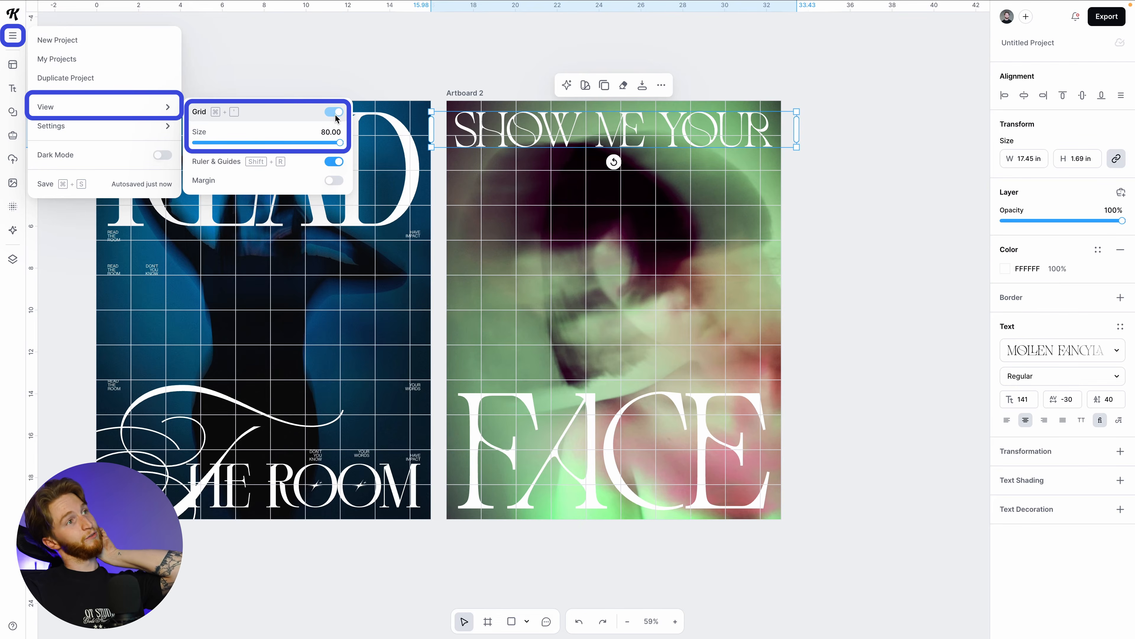
# Hide the grid and place ruler guides as margins just inside all four edges of Artboard 2
pyautogui.moveTo(319, 147); pyautogui.dragTo(223, 154)
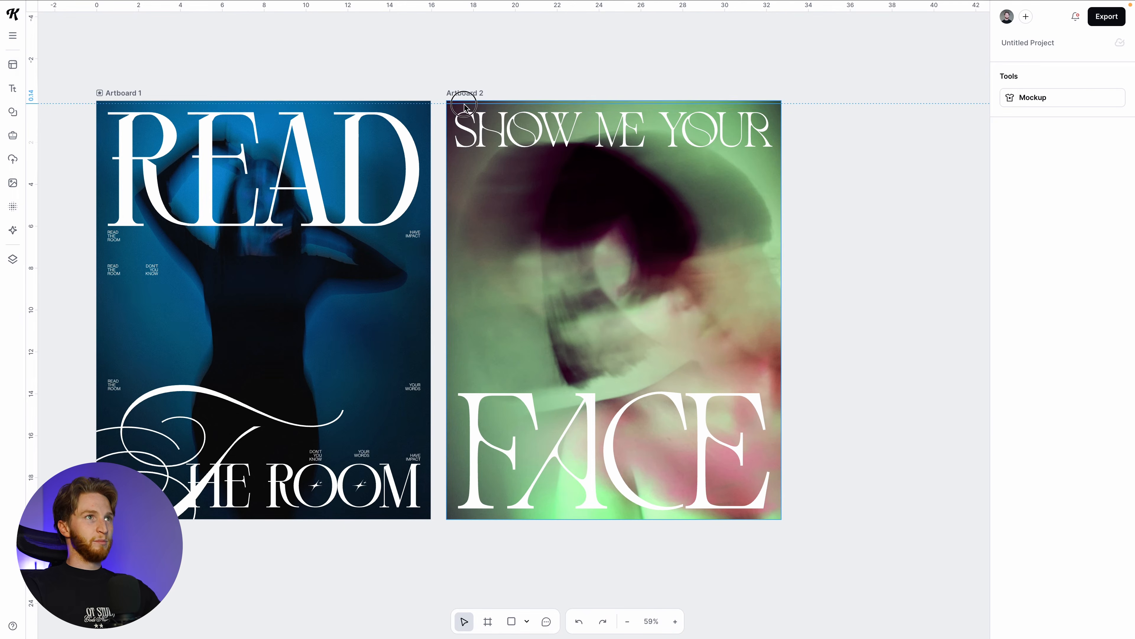
pyautogui.moveTo(468, 101); pyautogui.dragTo(528, 511)
pyautogui.moveTo(31, 145); pyautogui.dragTo(457, 146)
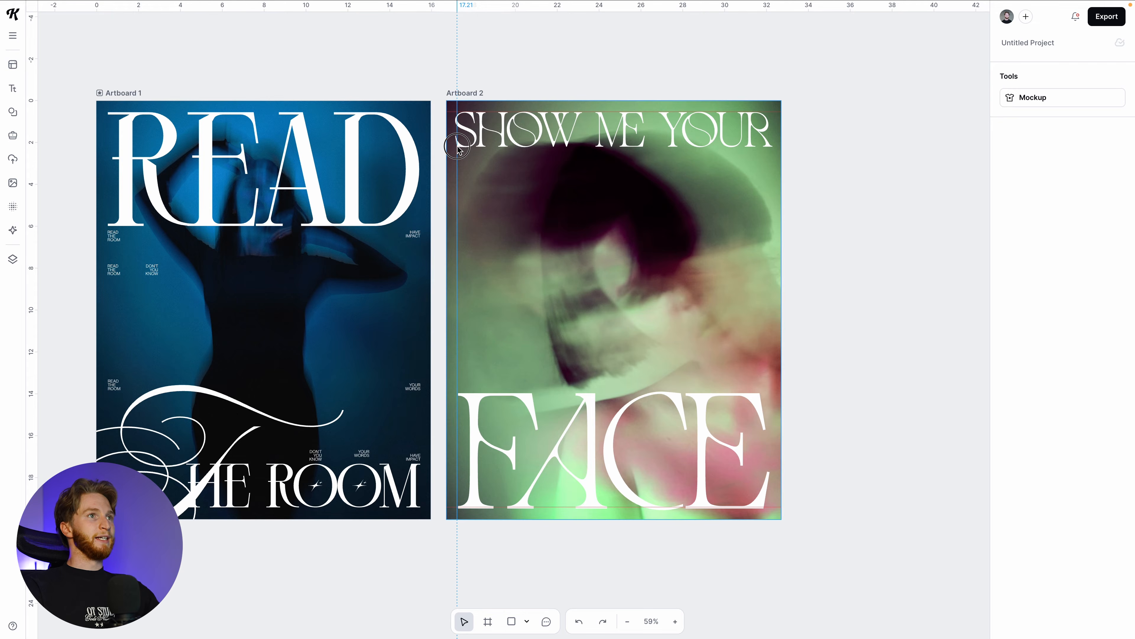
pyautogui.moveTo(800, 8); pyautogui.dragTo(773, 120)
# Fit the SHOW ME YOUR and FACE titles within the margin guides at font sizes 138 and 475
pyautogui.press('Delete')
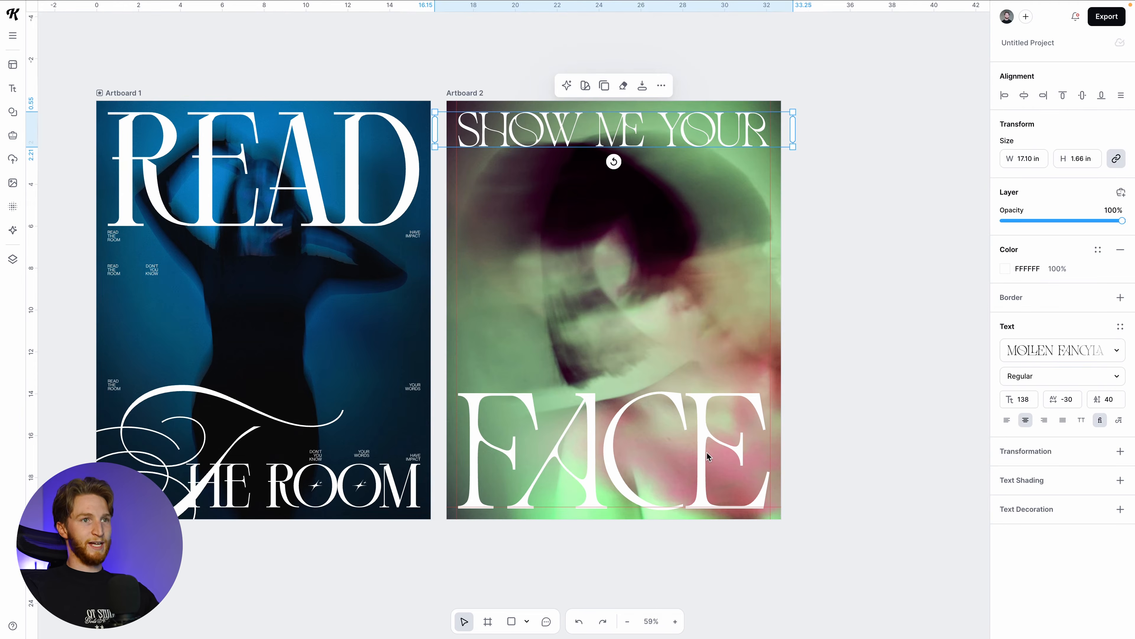
pyautogui.click(730, 467)
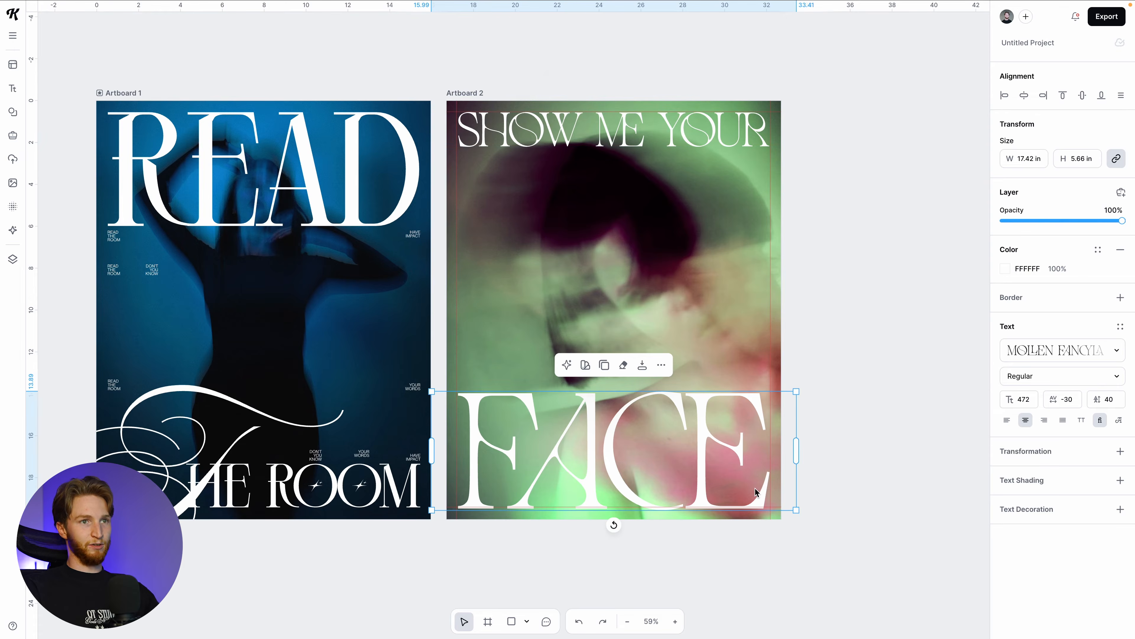
pyautogui.moveTo(797, 510); pyautogui.dragTo(793, 509)
pyautogui.moveTo(695, 479); pyautogui.dragTo(695, 477)
pyautogui.moveTo(793, 390); pyautogui.dragTo(798, 390)
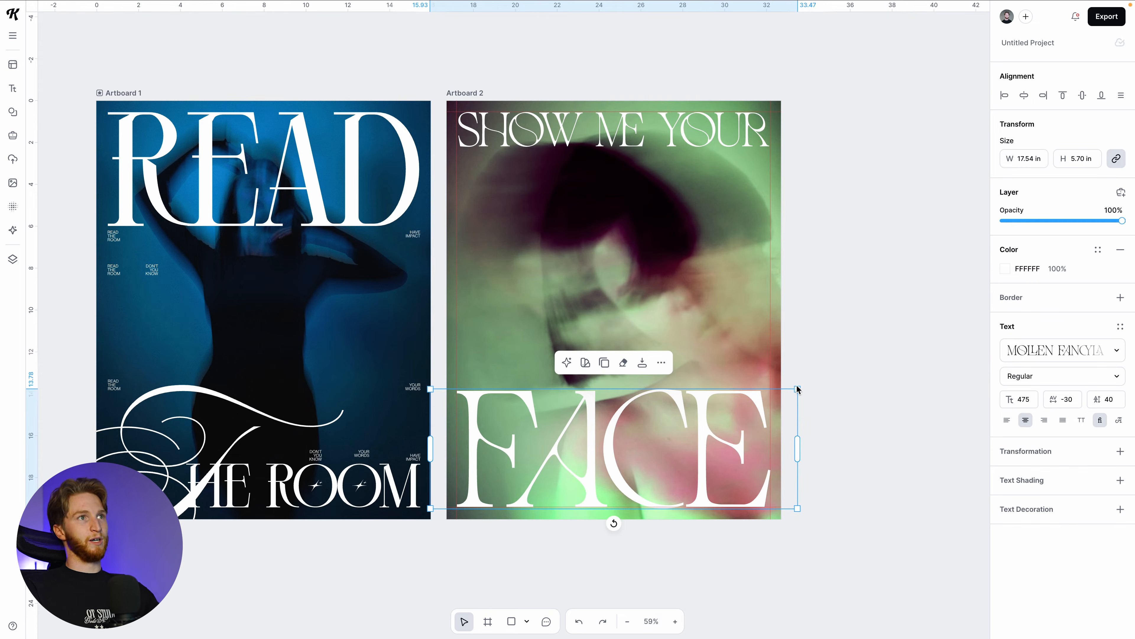
pyautogui.click(843, 294)
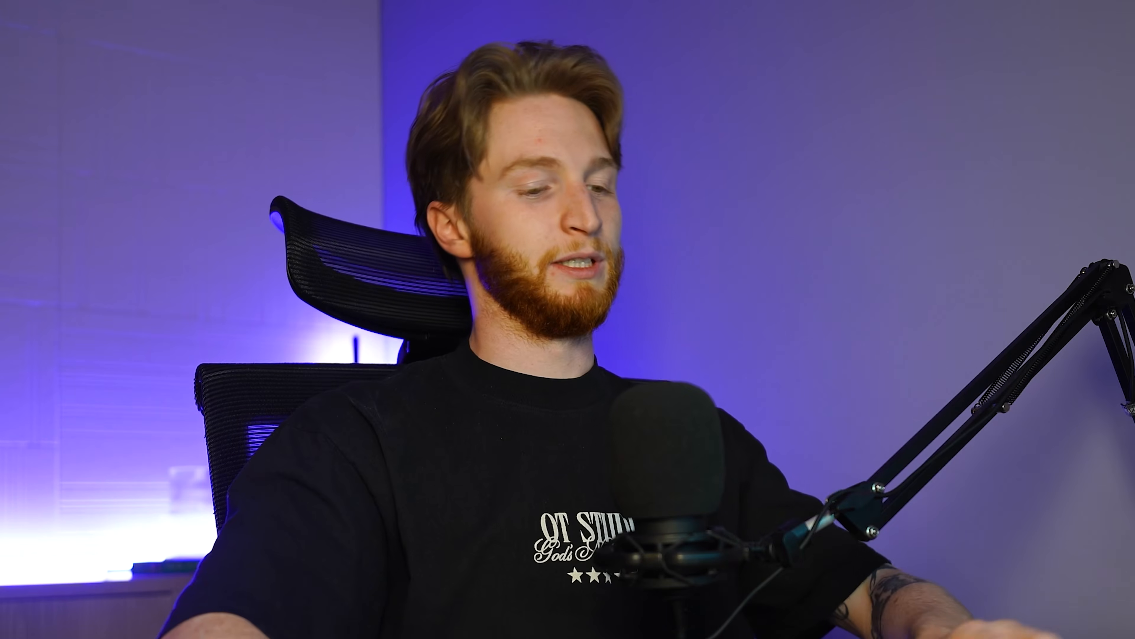
# Browse the script typefaces and replace the new Headline text on Artboard 2 with the single letter F
pyautogui.click(940, 261)
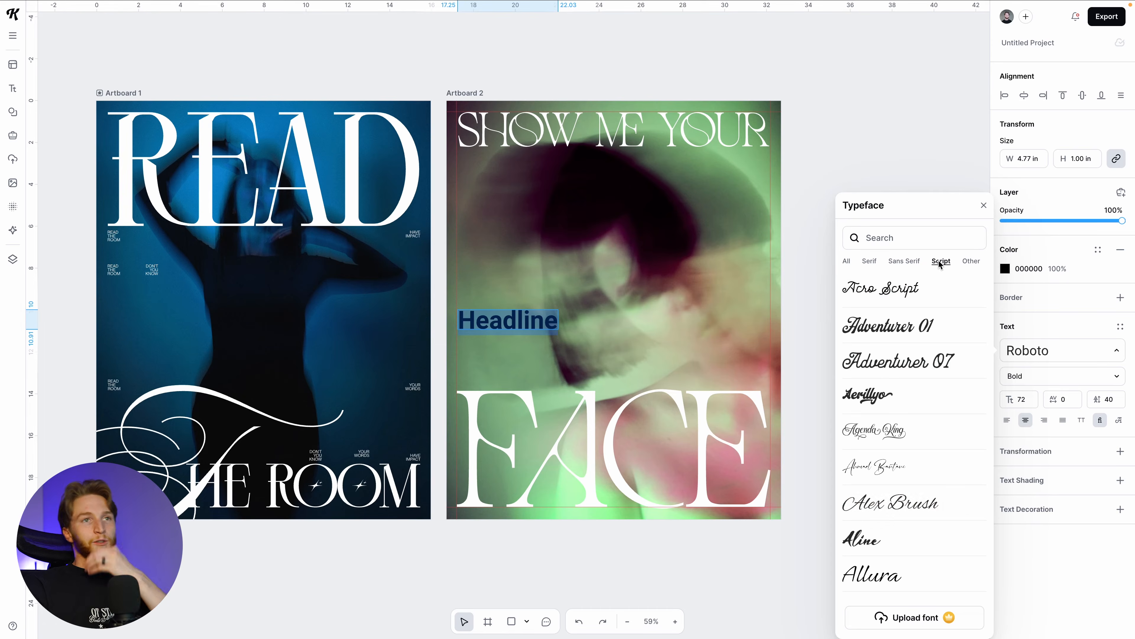
pyautogui.scroll(-8, 898, 513)
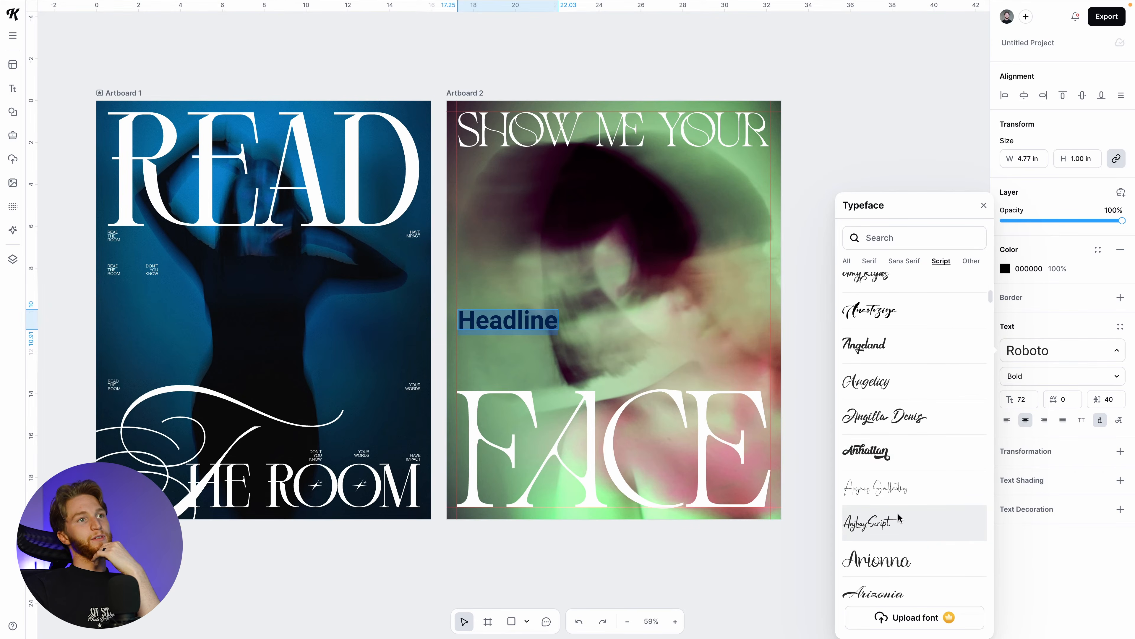
pyautogui.click(550, 322)
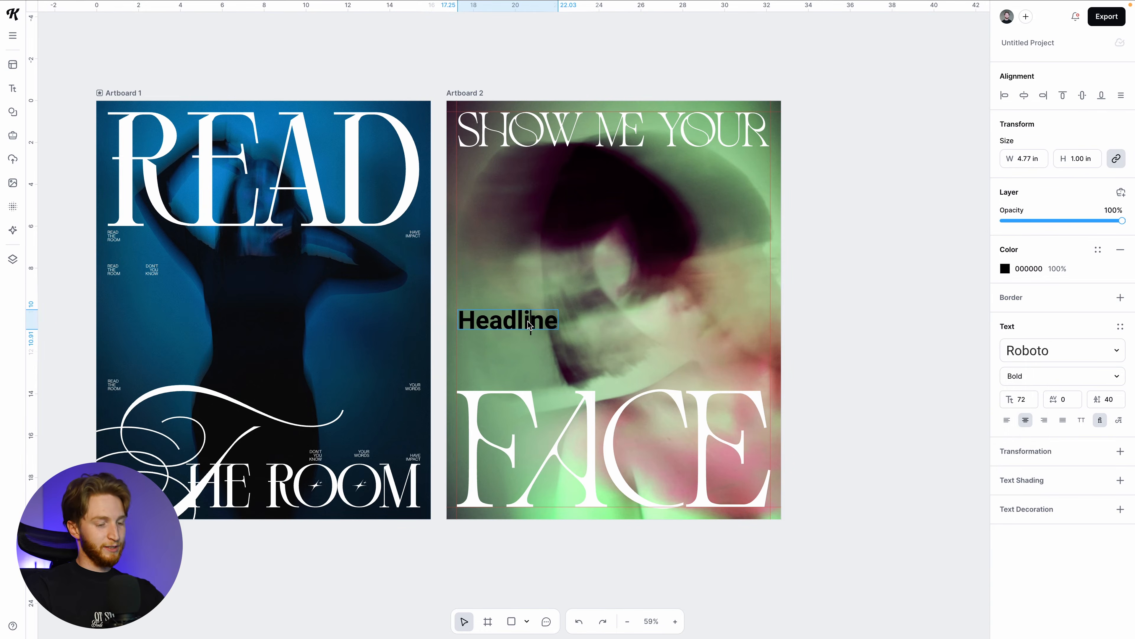
pyautogui.doubleClick(529, 325)
pyautogui.write('S')
pyautogui.hotkey('ctrl', 'a')
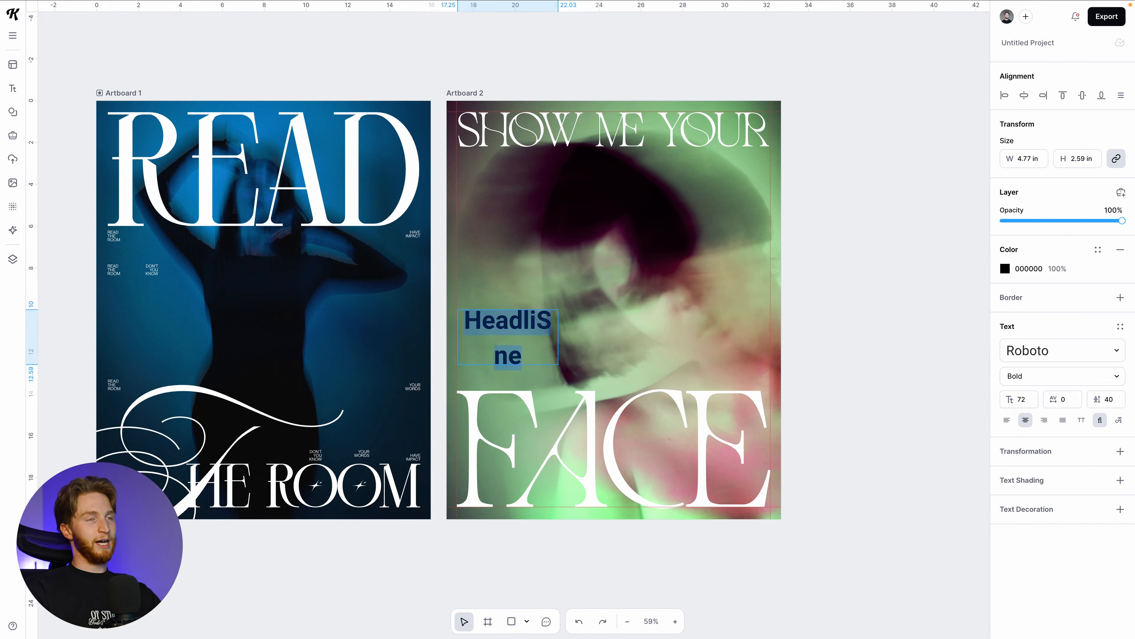
pyautogui.write('S')
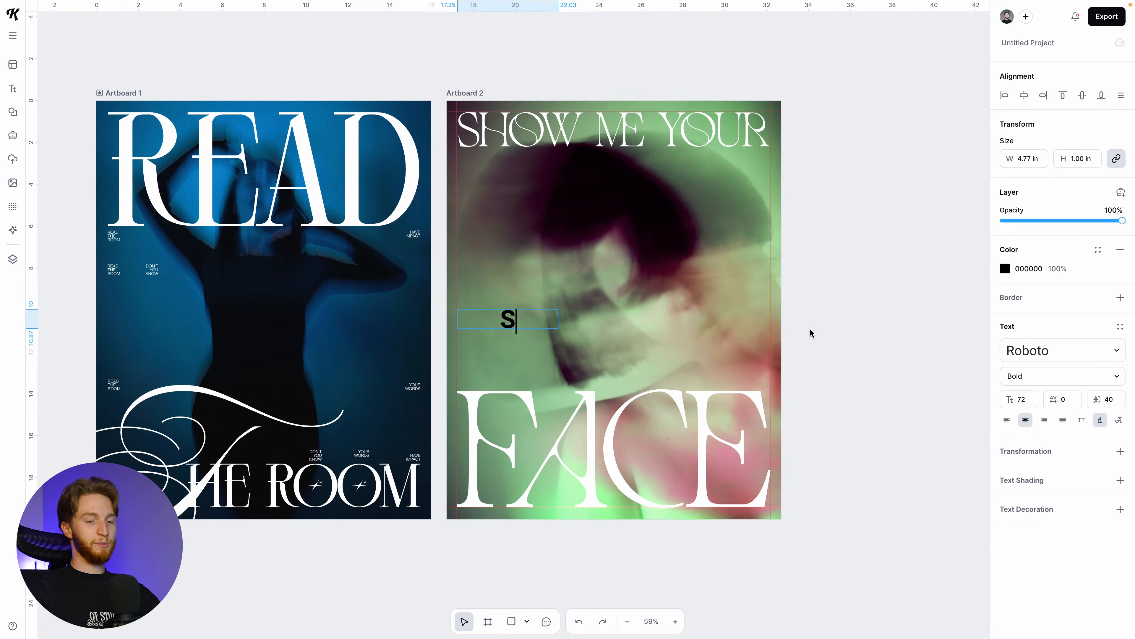
# Set the letter F's color to white (FFFFFF)
pyautogui.click(1005, 272)
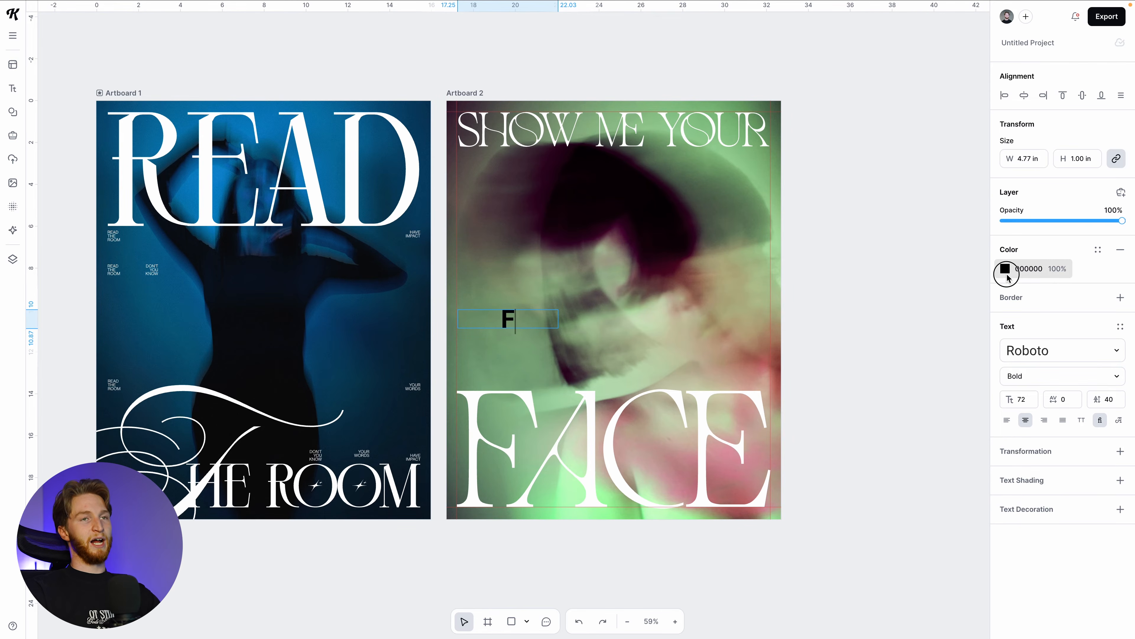
pyautogui.click(1006, 270)
pyautogui.moveTo(916, 326); pyautogui.dragTo(716, 237)
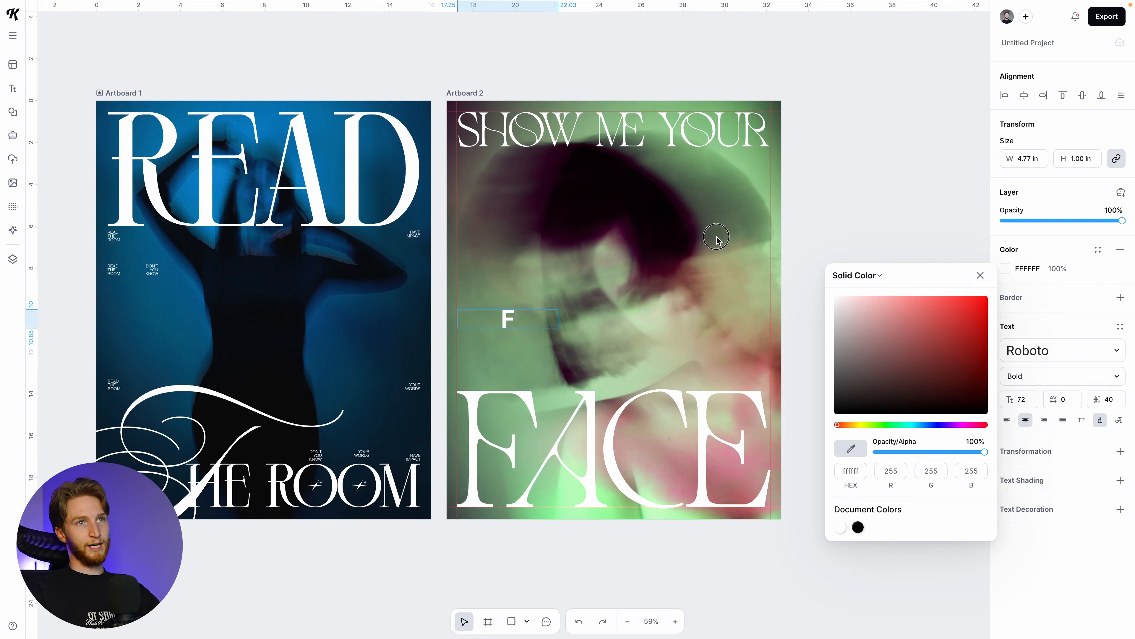
pyautogui.click(681, 289)
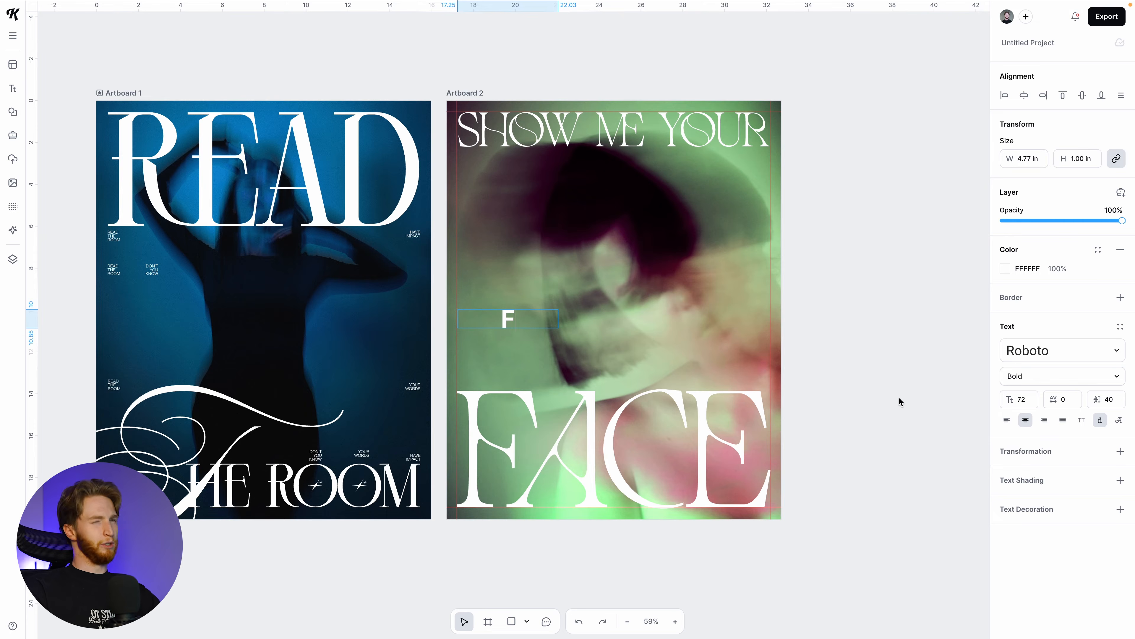
# Try the script typefaces Cherish, Gwendolyn and Luxurious Script on the letter F
pyautogui.click(1061, 353)
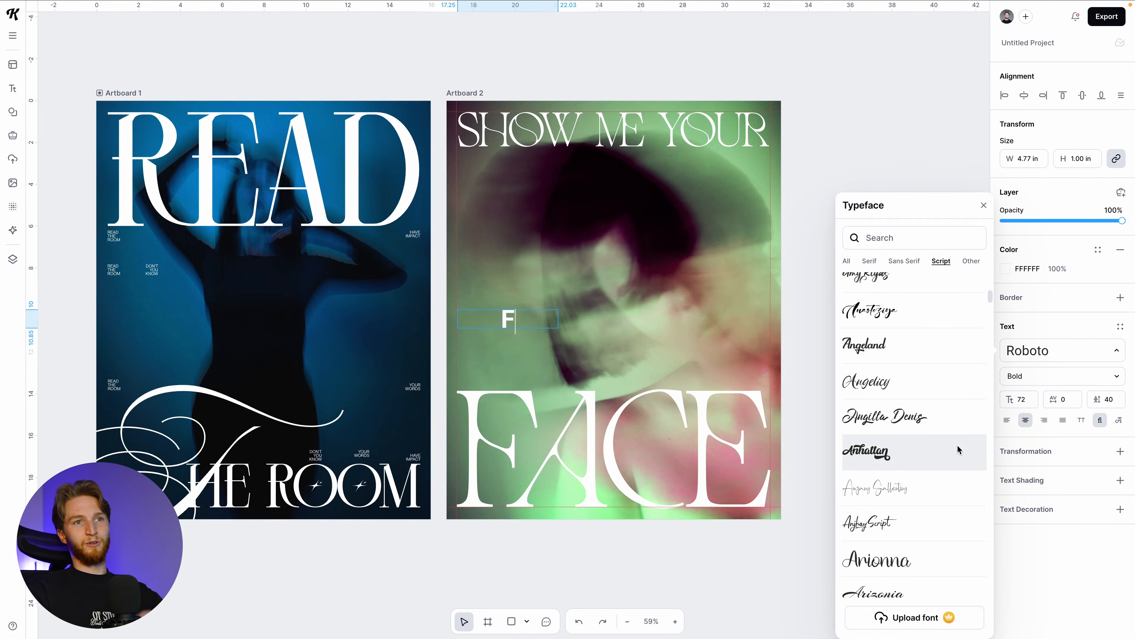
pyautogui.click(896, 492)
pyautogui.scroll(-10, 885, 483)
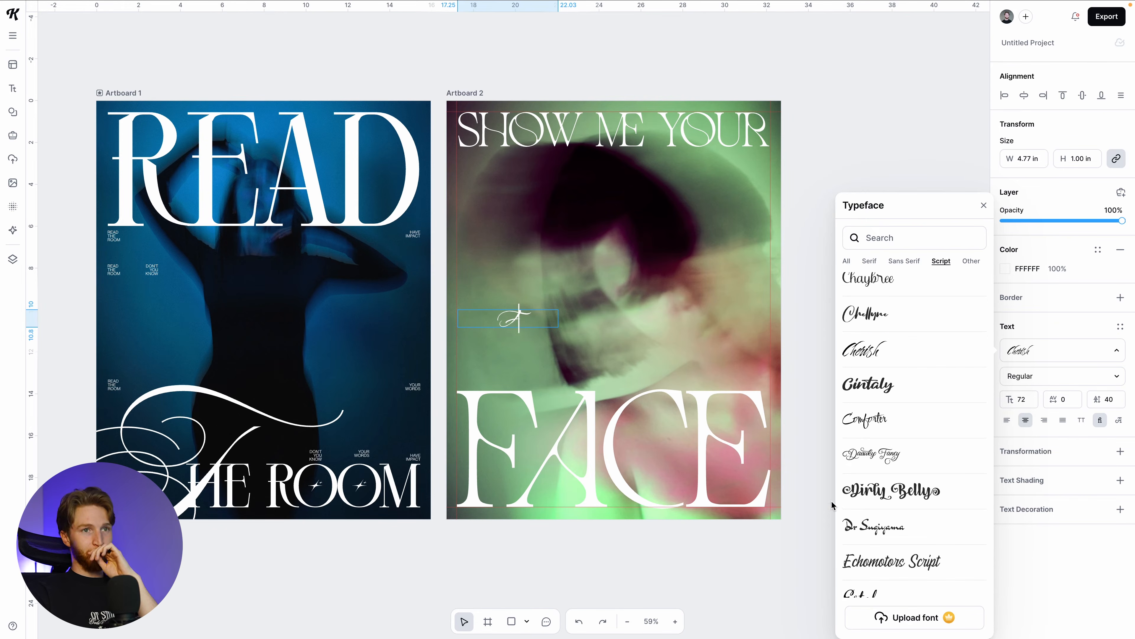
pyautogui.scroll(-10, 883, 526)
pyautogui.scroll(-5, 884, 526)
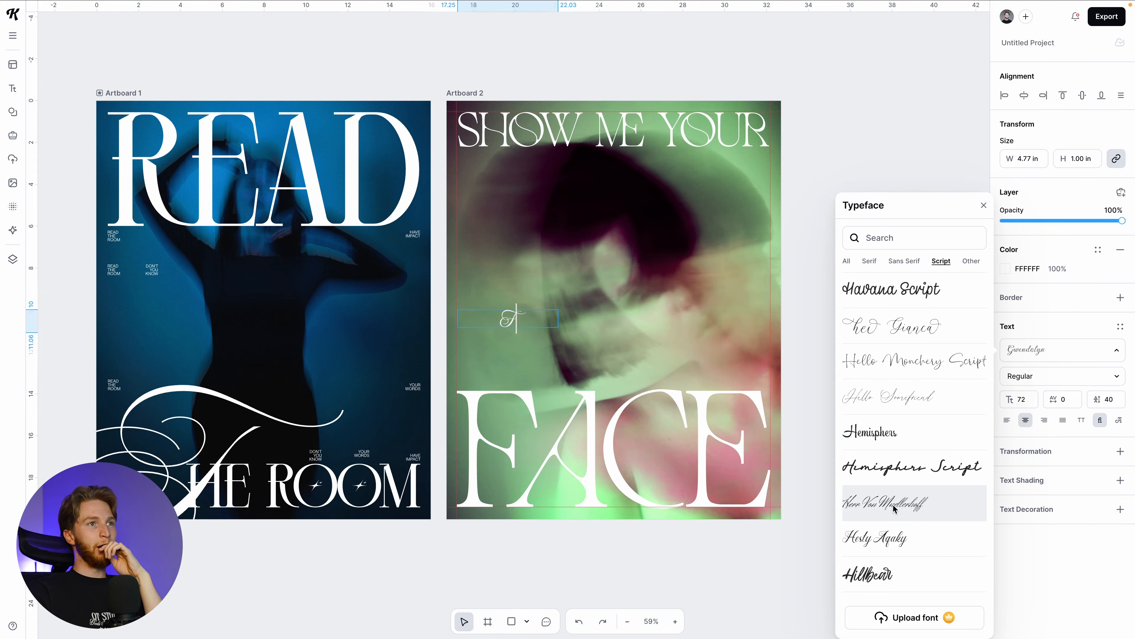
pyautogui.scroll(-5, 894, 510)
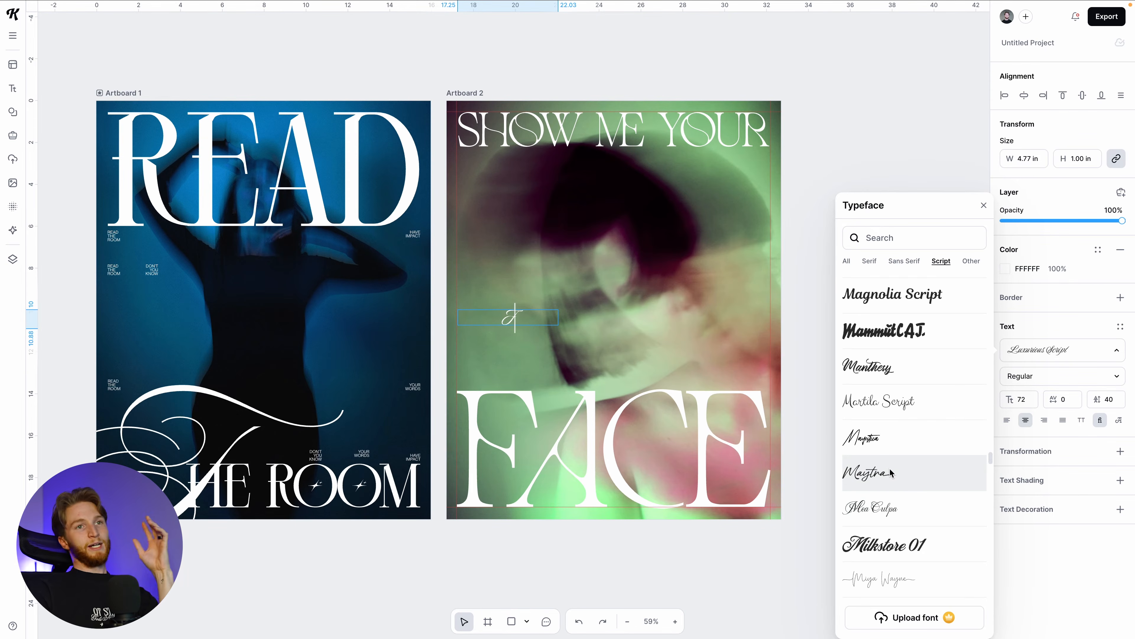
# Compare Monte Carlo with Monsieur La Doulaise on the letter F and apply Monsieur La Doulaise
pyautogui.click(893, 516)
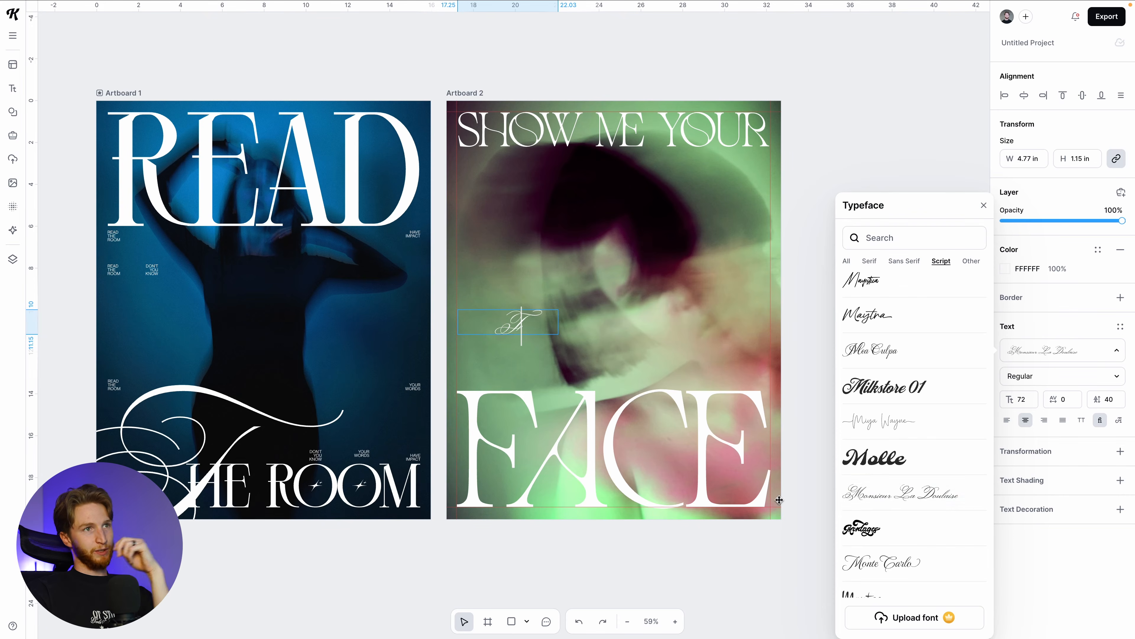
pyautogui.press('super+z')
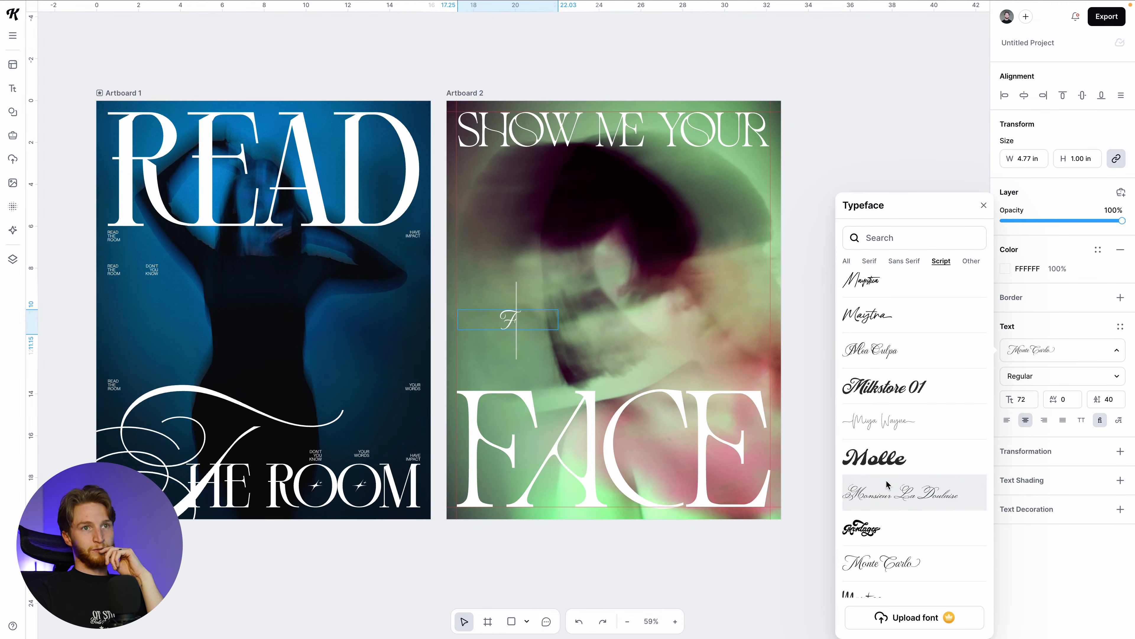
pyautogui.click(890, 503)
pyautogui.press('Escape')
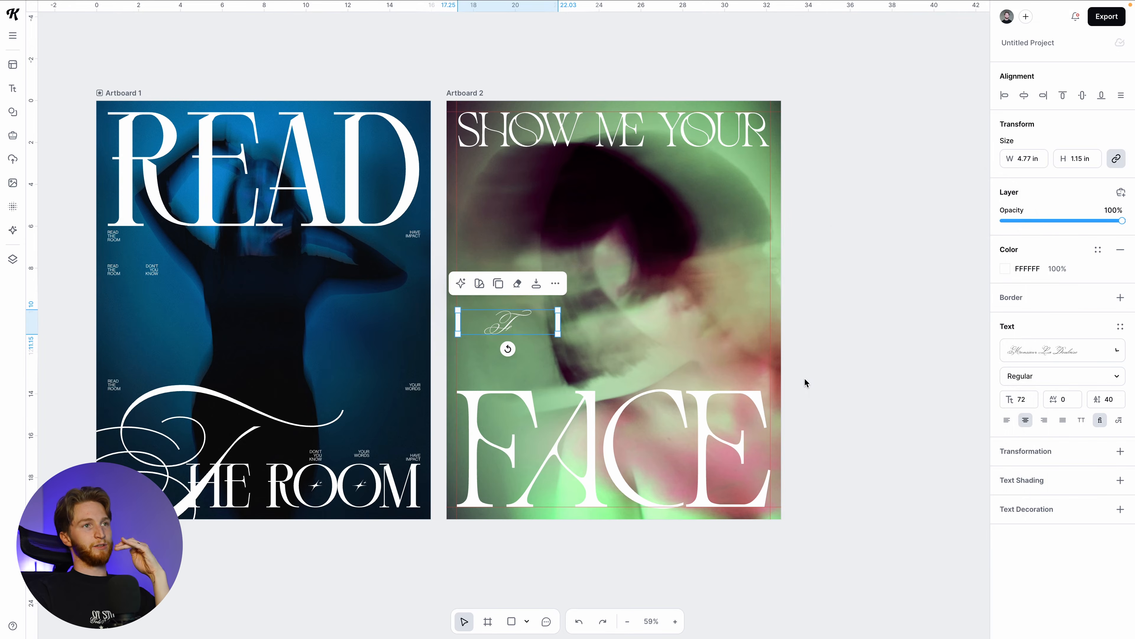
# Replace the serif F of FACE with the enlarged script F and scale the combined lettering down within Artboard 2's lower margins
pyautogui.click(527, 403)
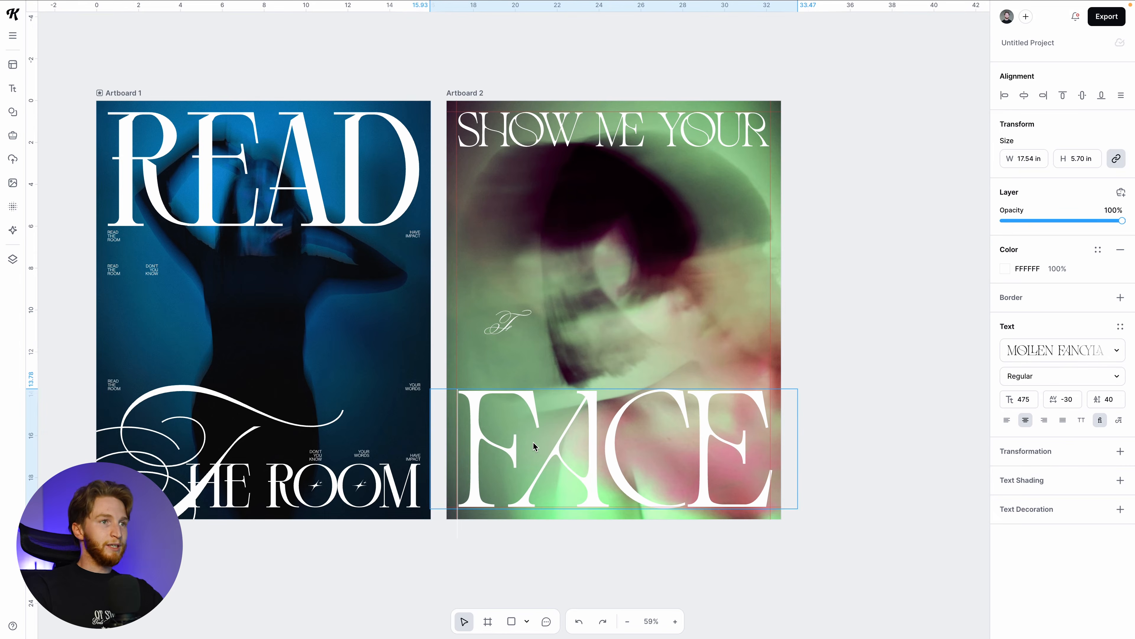
pyautogui.press('Delete')
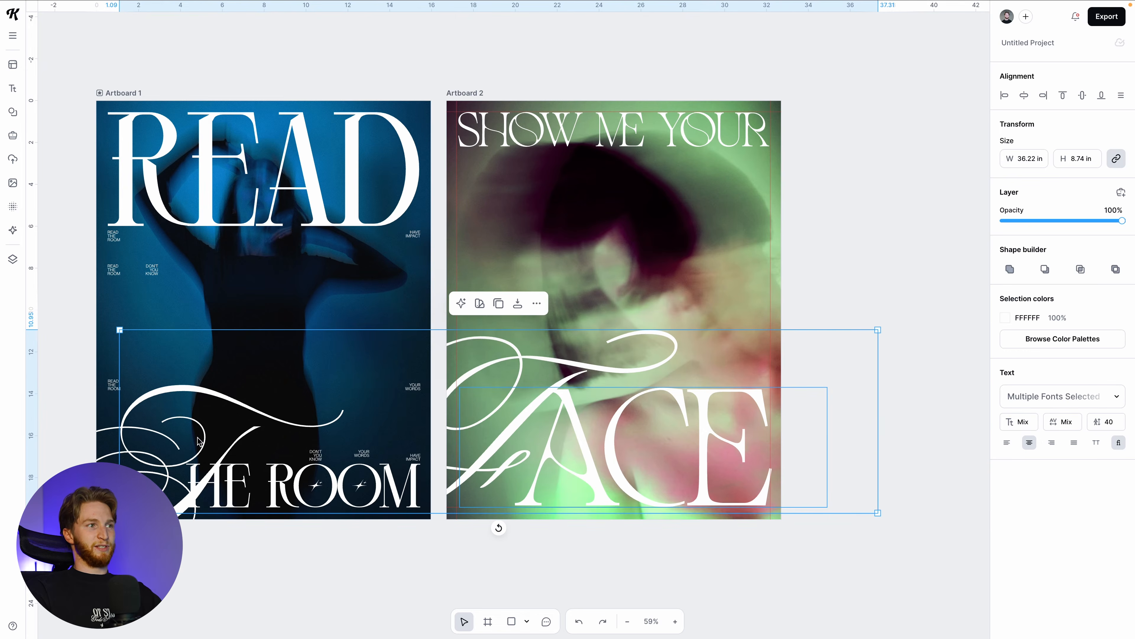
pyautogui.moveTo(119, 513); pyautogui.dragTo(255, 480)
pyautogui.moveTo(640, 455); pyautogui.dragTo(626, 485)
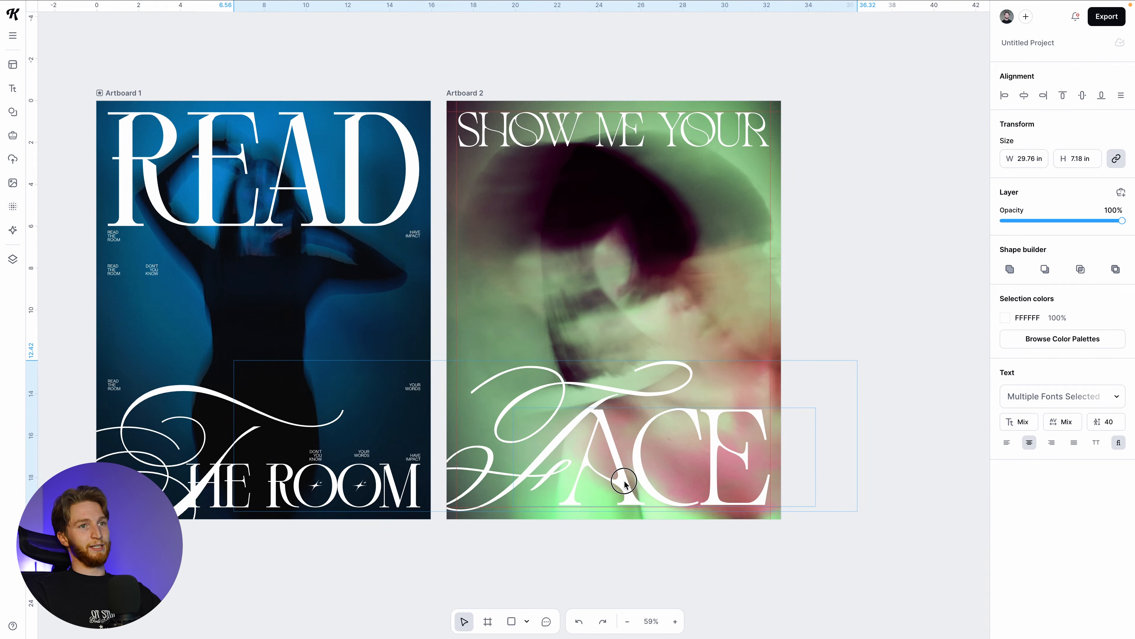
# Reduce the script F beside ACE slightly to font size 444
pyautogui.click(897, 312)
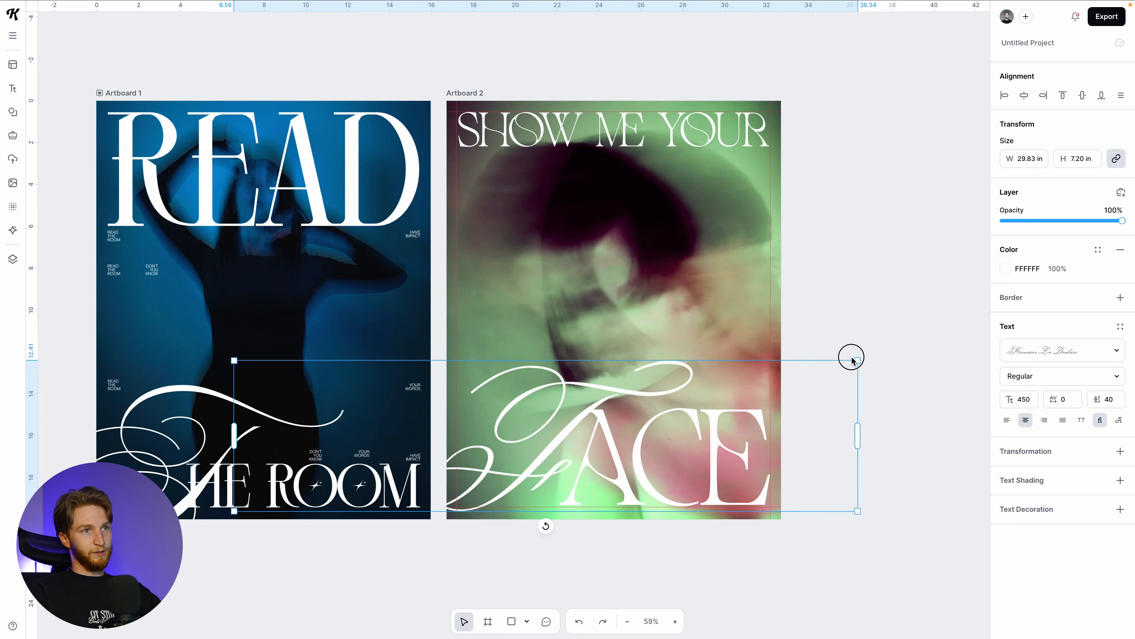
pyautogui.moveTo(851, 357); pyautogui.dragTo(846, 360)
pyautogui.click(846, 296)
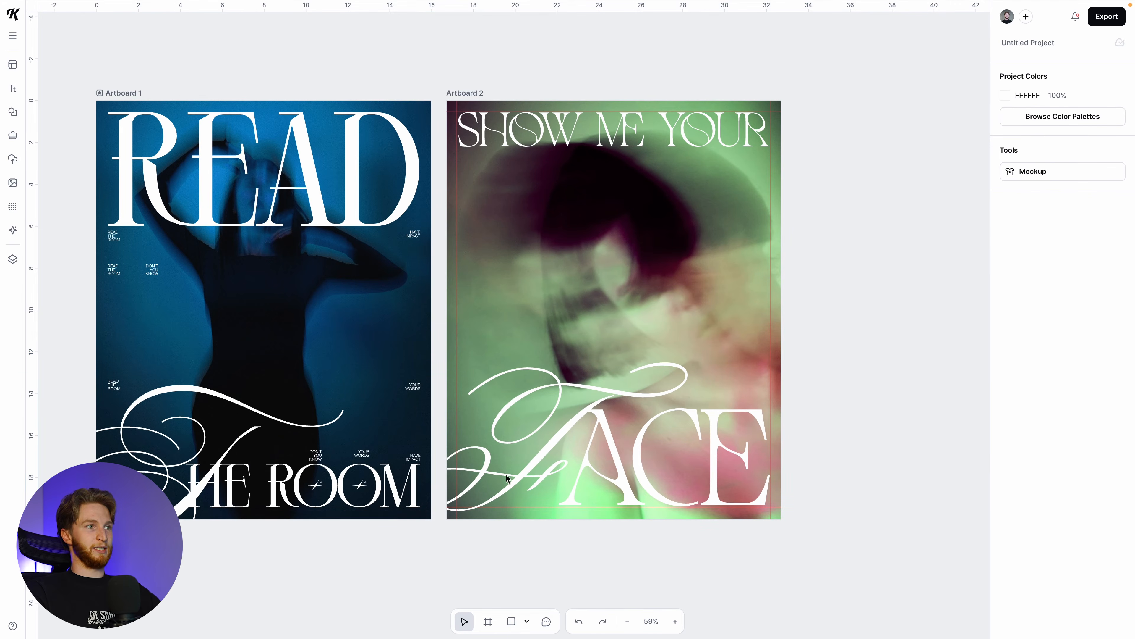
# Examine up close how the script initials overlap the serif letters of THE ROOM and FACE on the two artboards
pyautogui.scroll(3, 125, 526)
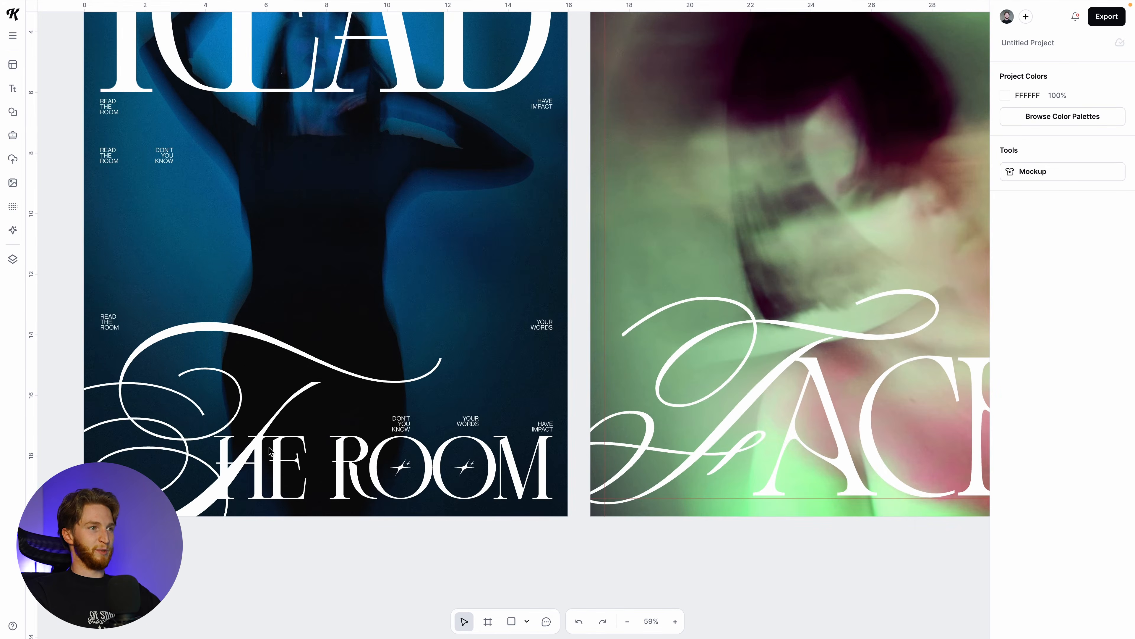
pyautogui.hscroll(-2, 240, 487)
pyautogui.scroll(2, 241, 486)
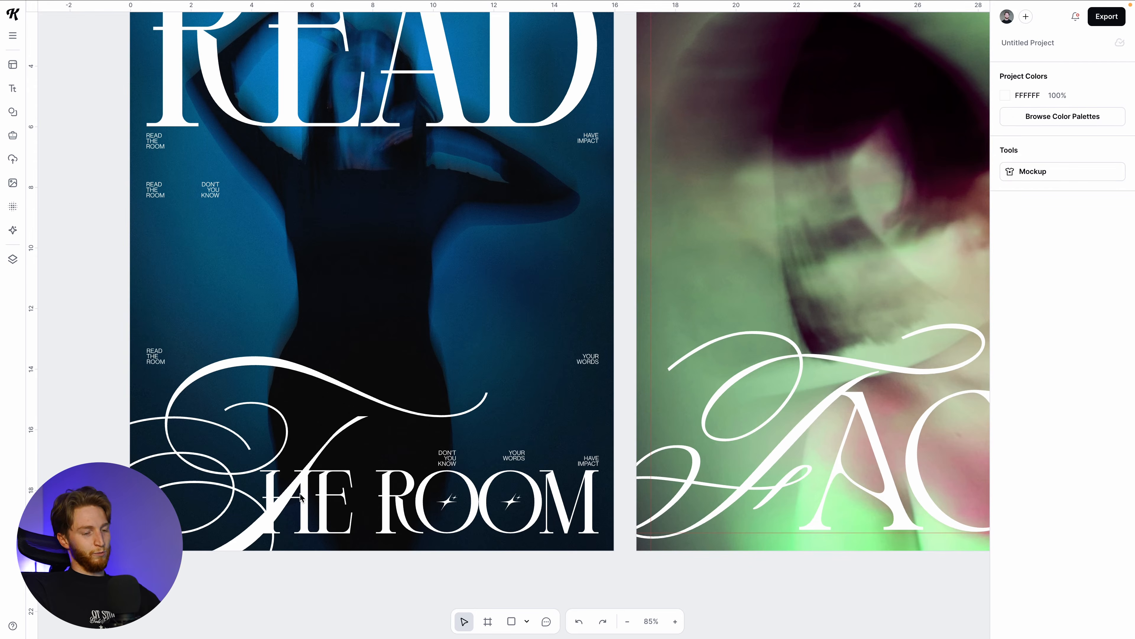
pyautogui.scroll(5, 301, 497)
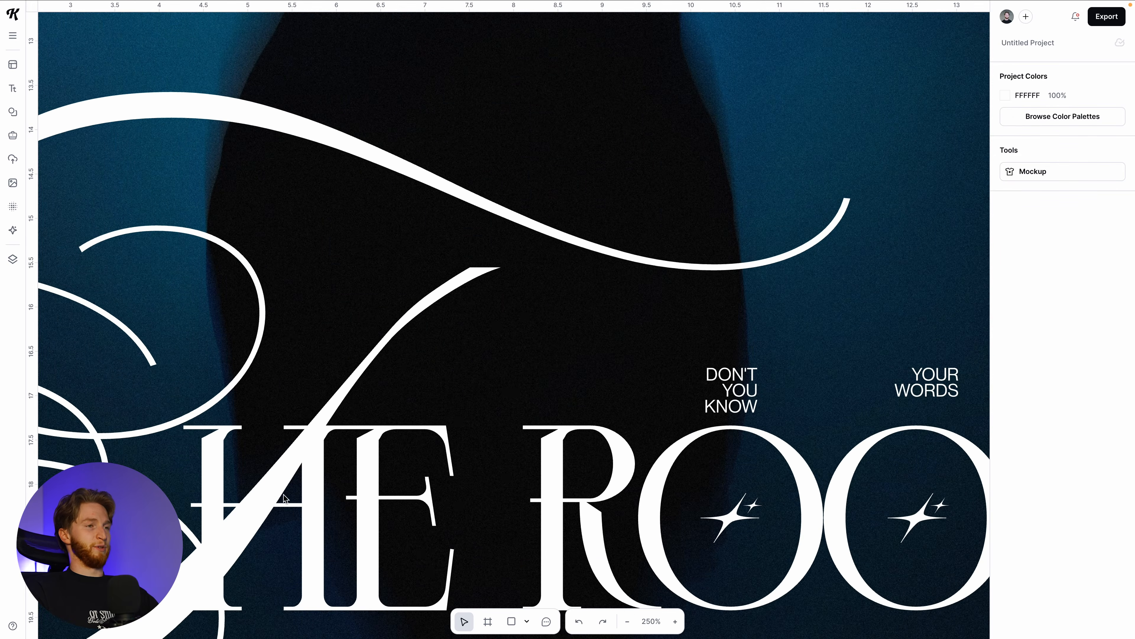
pyautogui.scroll(-10, 276, 497)
pyautogui.hscroll(4, 276, 497)
pyautogui.scroll(8, 426, 461)
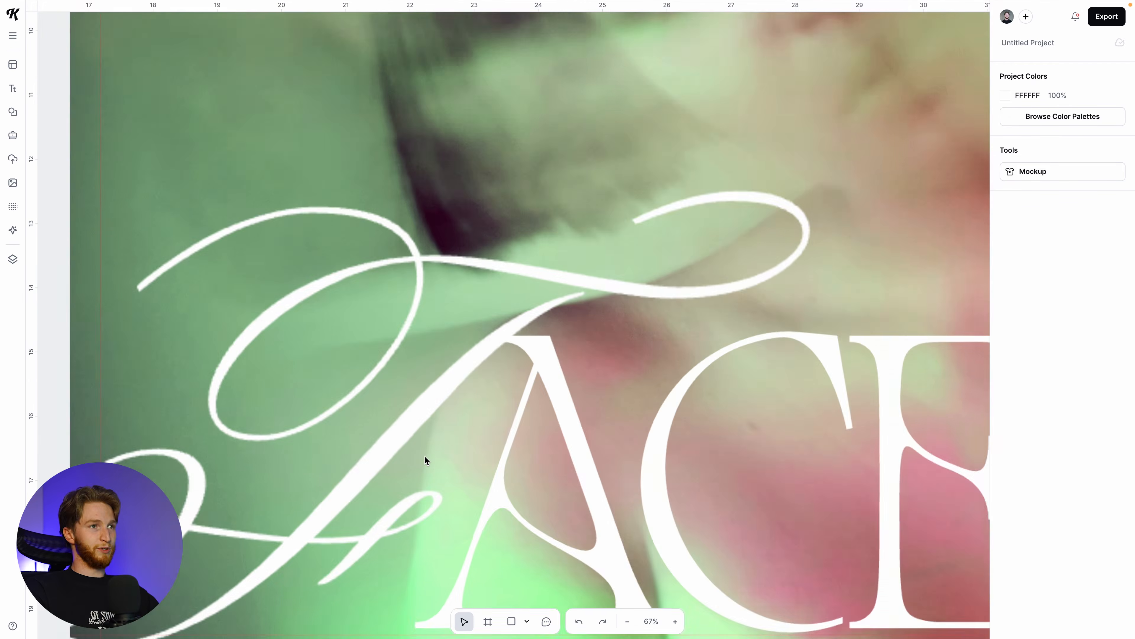
# Nudge the script F slightly to refine how its stem meets the A of ACE
pyautogui.moveTo(423, 413)
pyautogui.mouseDown()
pyautogui.moveTo(385, 418)
pyautogui.moveTo(421, 411)
pyautogui.mouseUp()
pyautogui.scroll(-6, 421, 412)
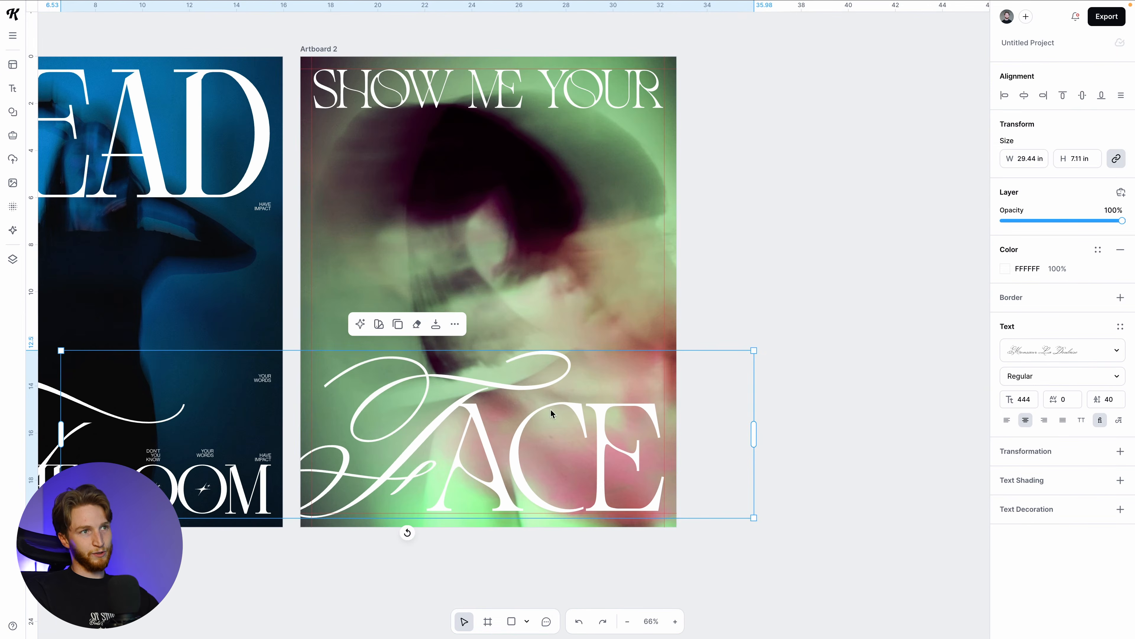
pyautogui.click(858, 297)
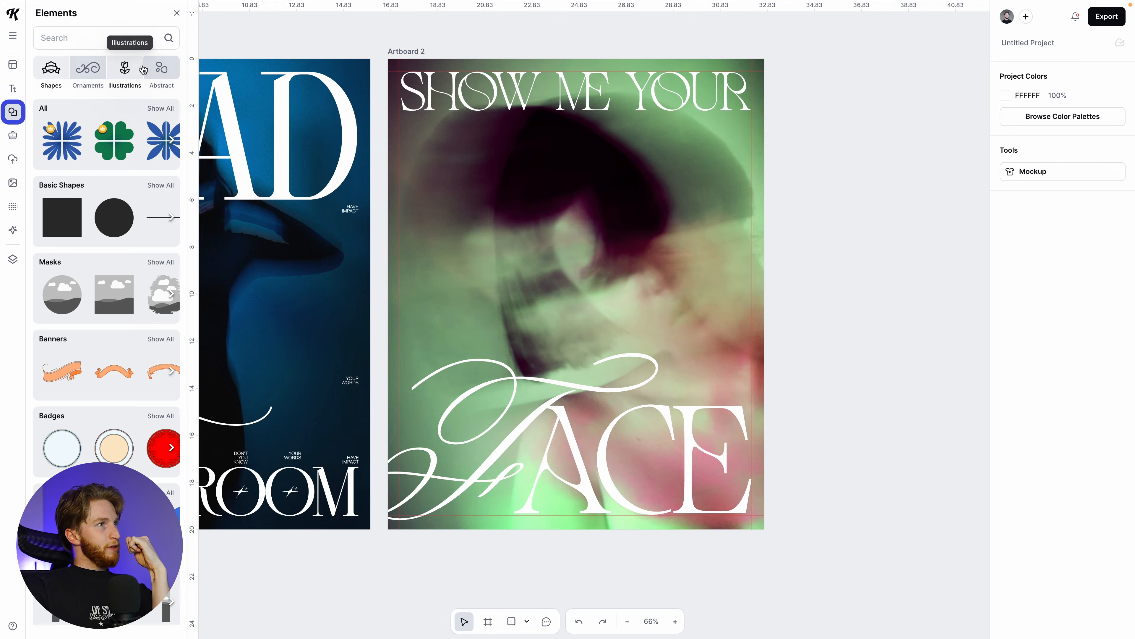
# Add the twin-sparkle illustration from the Y2K Cosmic Abstract elements to Artboard 2 and recolour it white (FFFFFF)
pyautogui.click(157, 71)
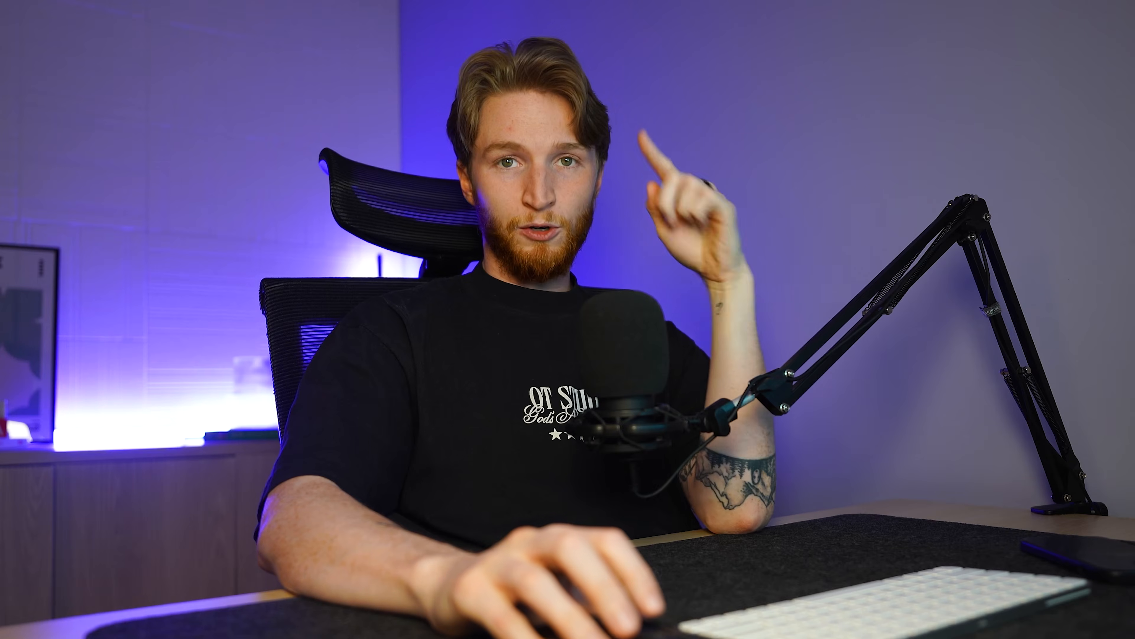
pyautogui.moveTo(186, 230); pyautogui.dragTo(364, 234)
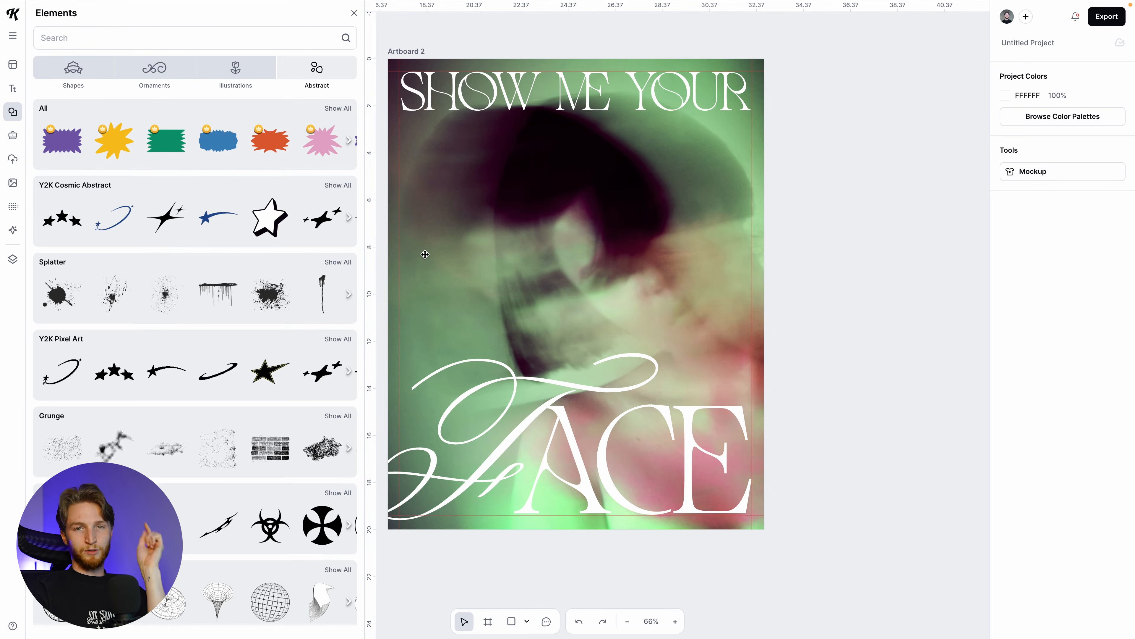
pyautogui.hscroll(5, 193, 223)
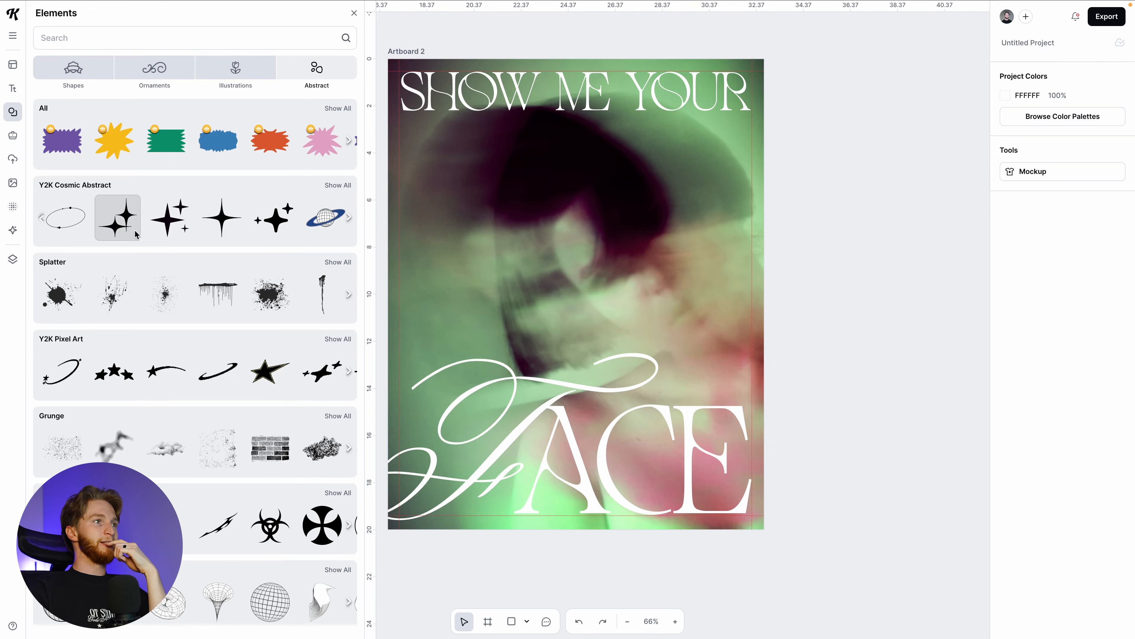
pyautogui.hscroll(5, 201, 222)
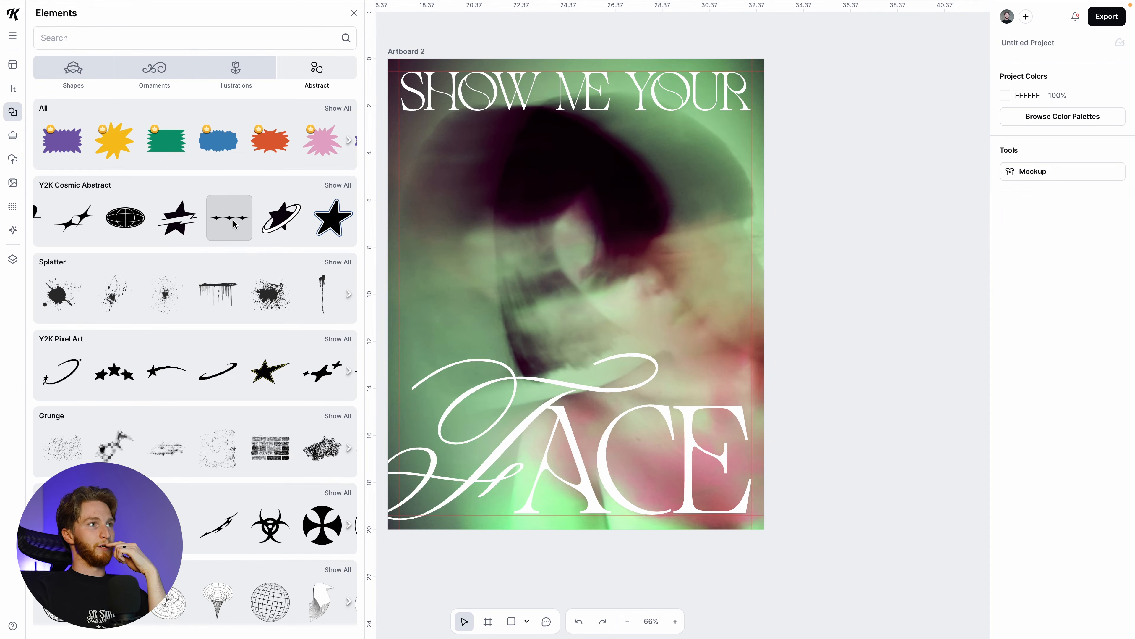
pyautogui.hscroll(3, 235, 224)
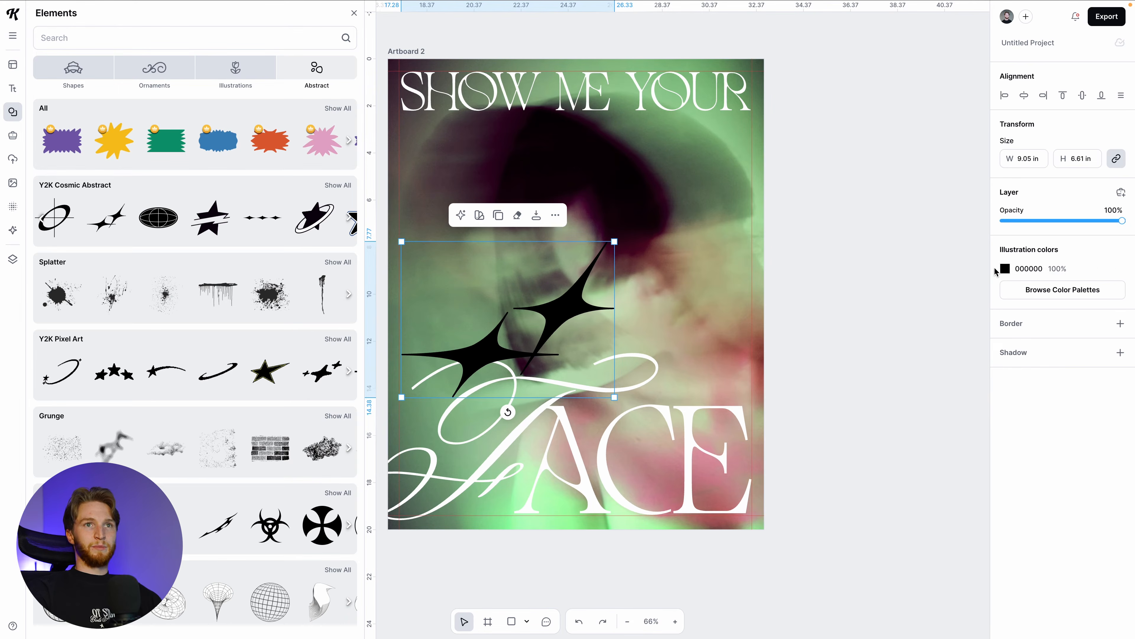
pyautogui.click(1005, 268)
pyautogui.moveTo(859, 308); pyautogui.dragTo(834, 298)
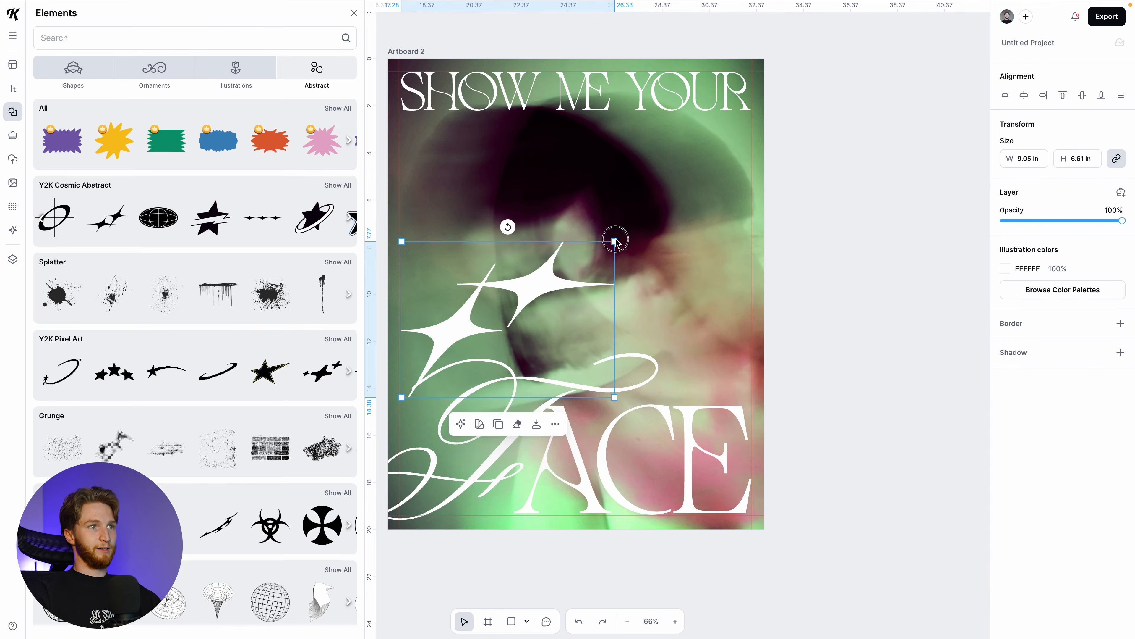
# Scale the white twin sparkle down to a small accent and position it over the upper-left flourish of the script F
pyautogui.moveTo(615, 242); pyautogui.dragTo(432, 400)
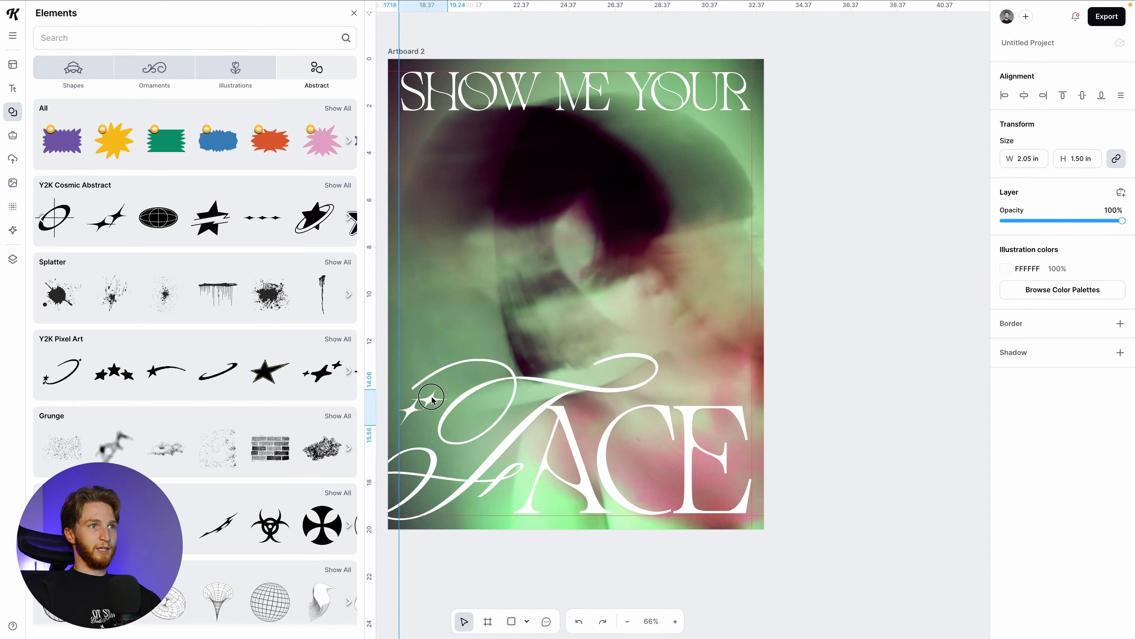
pyautogui.click(818, 314)
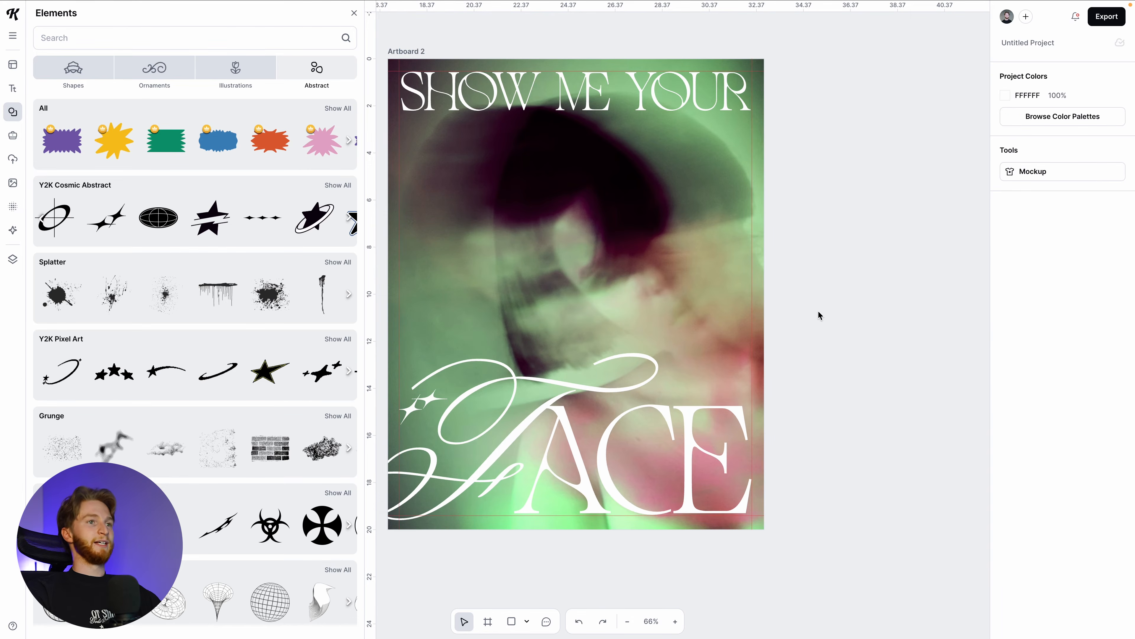
pyautogui.click(428, 403)
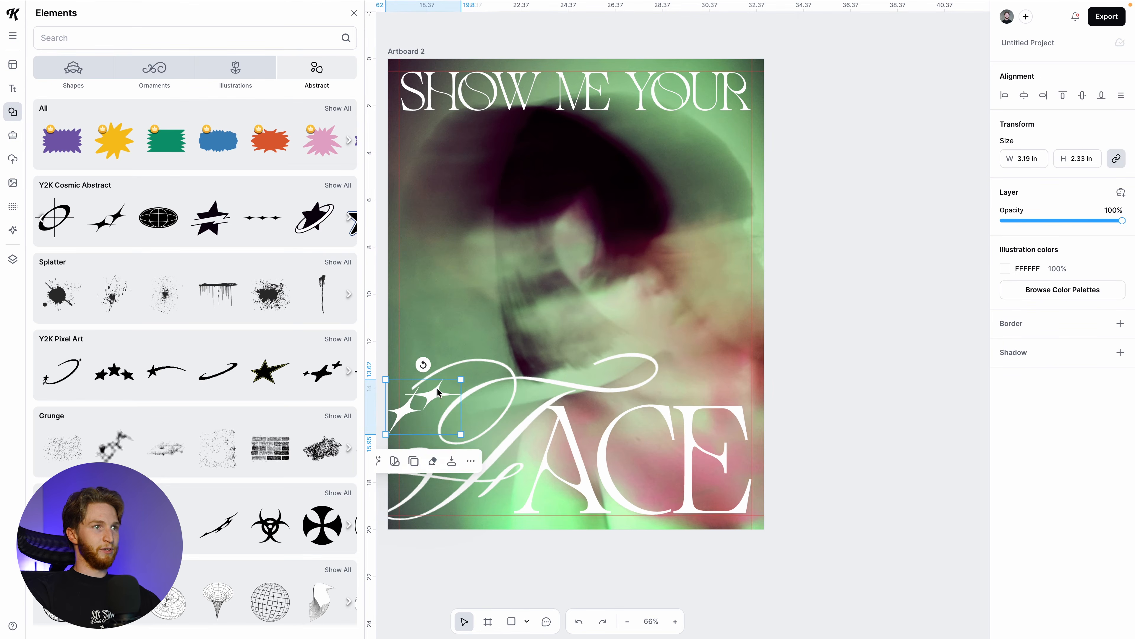
pyautogui.moveTo(432, 401); pyautogui.dragTo(432, 378)
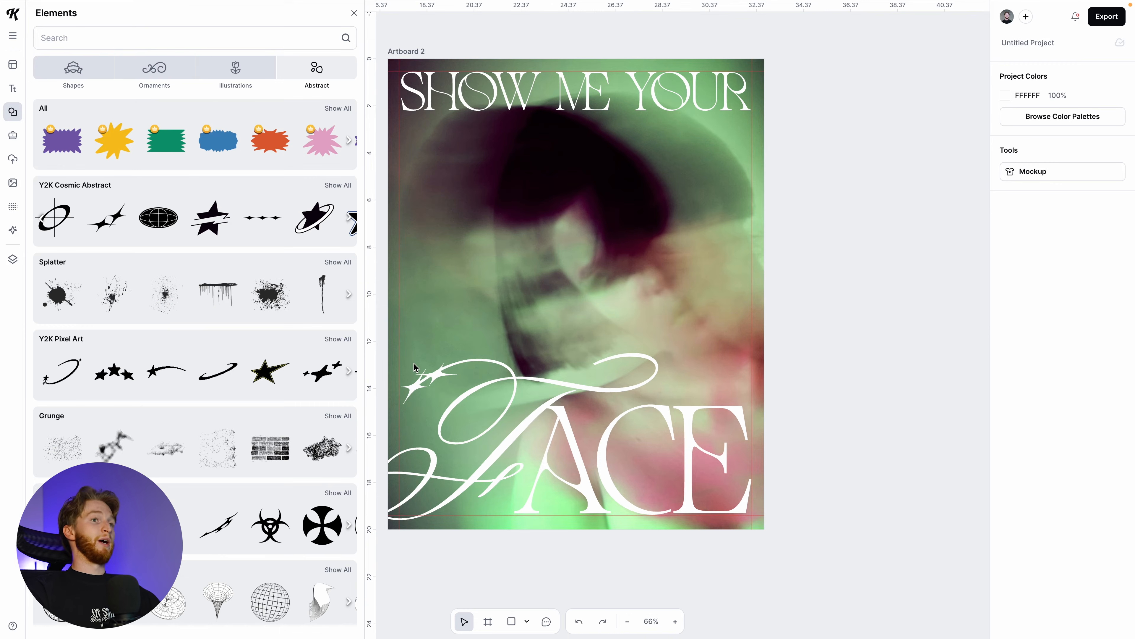
pyautogui.click(437, 377)
pyautogui.moveTo(458, 365); pyautogui.dragTo(481, 358)
pyautogui.click(737, 368)
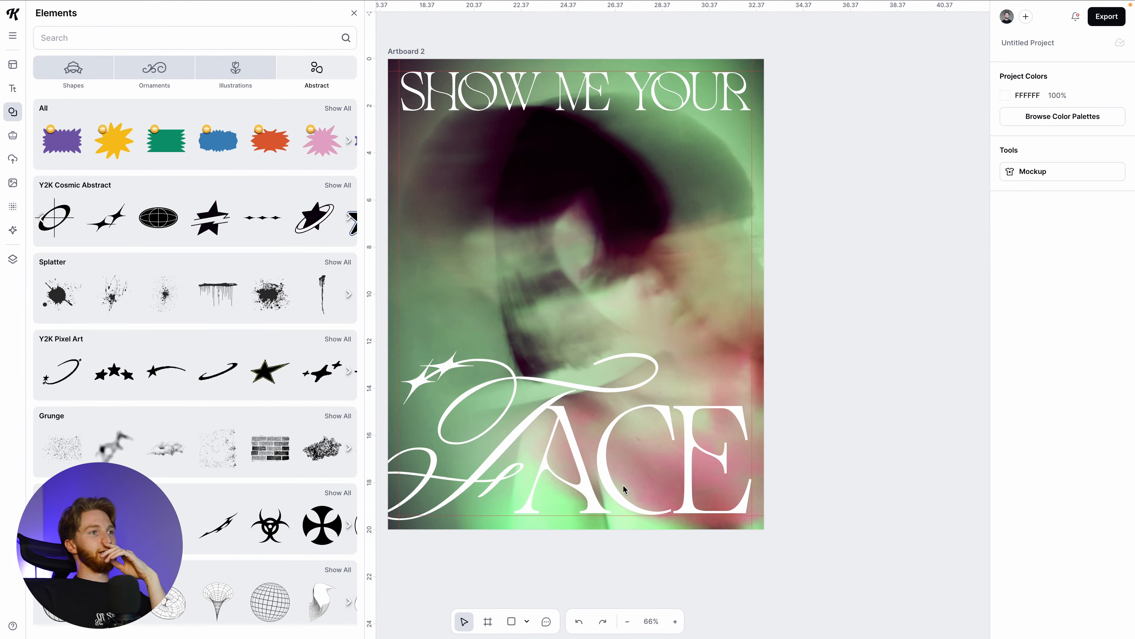
# Try a copy of the twin sparkle, about 2.08 by 1.52 in, on the right loop of the script F's crossbar
pyautogui.hotkey('ctrl', 'v')
pyautogui.moveTo(540, 277); pyautogui.dragTo(543, 365)
pyautogui.moveTo(577, 295); pyautogui.dragTo(599, 365)
pyautogui.click(874, 311)
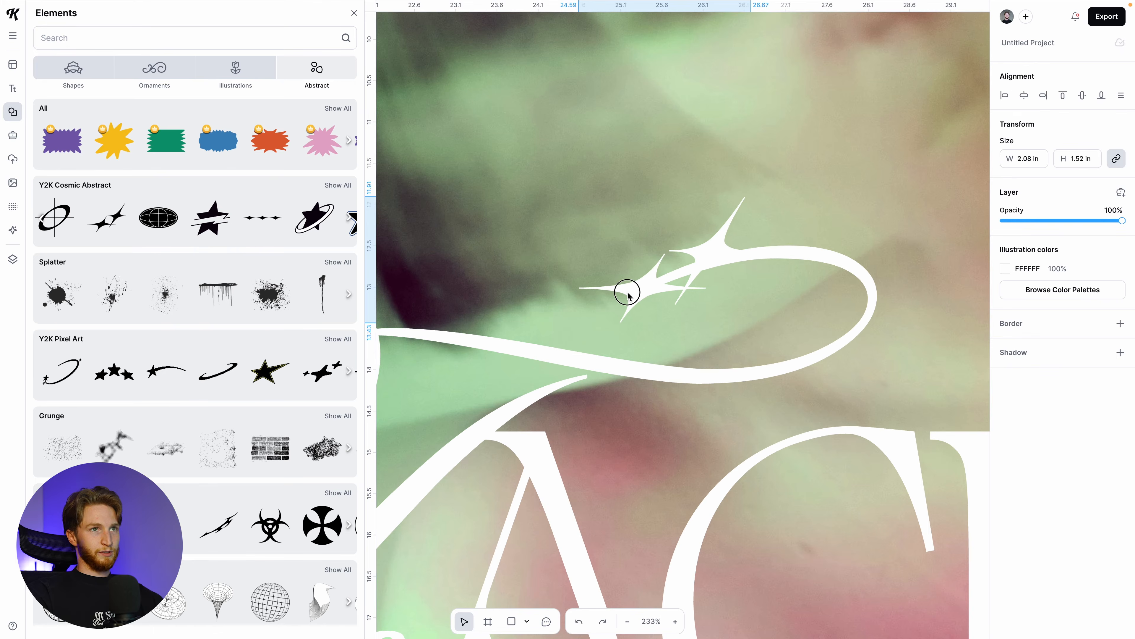
pyautogui.moveTo(625, 291); pyautogui.dragTo(628, 296)
pyautogui.scroll(-3, 631, 341)
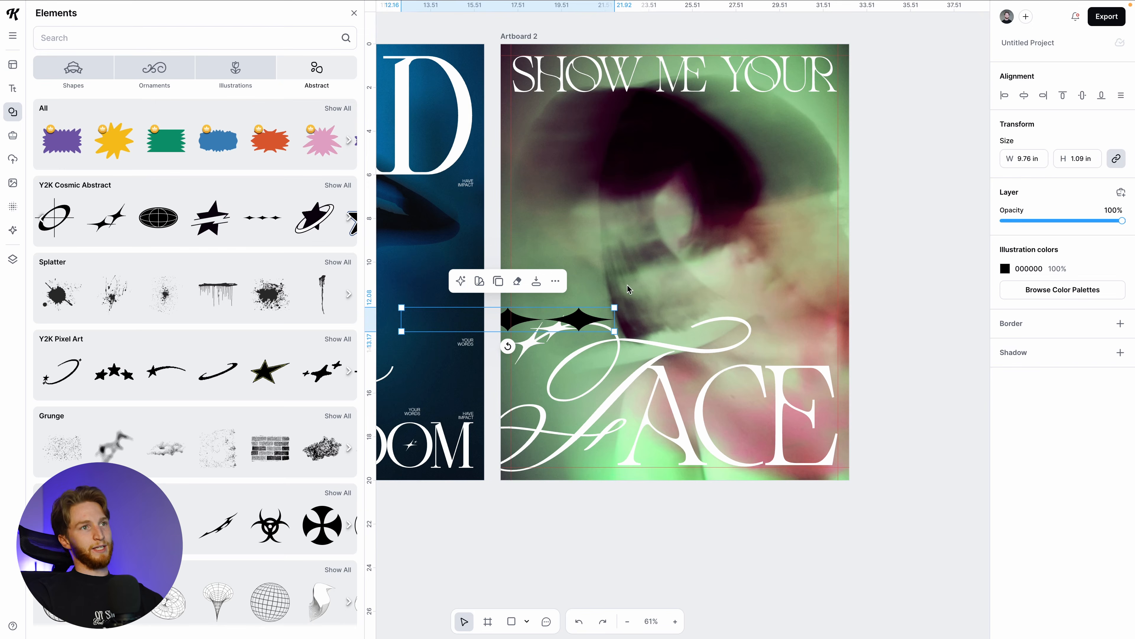
# Place the three-sparkle row centred beneath ME in white, scaled down to a small divider
pyautogui.moveTo(570, 320); pyautogui.dragTo(809, 248)
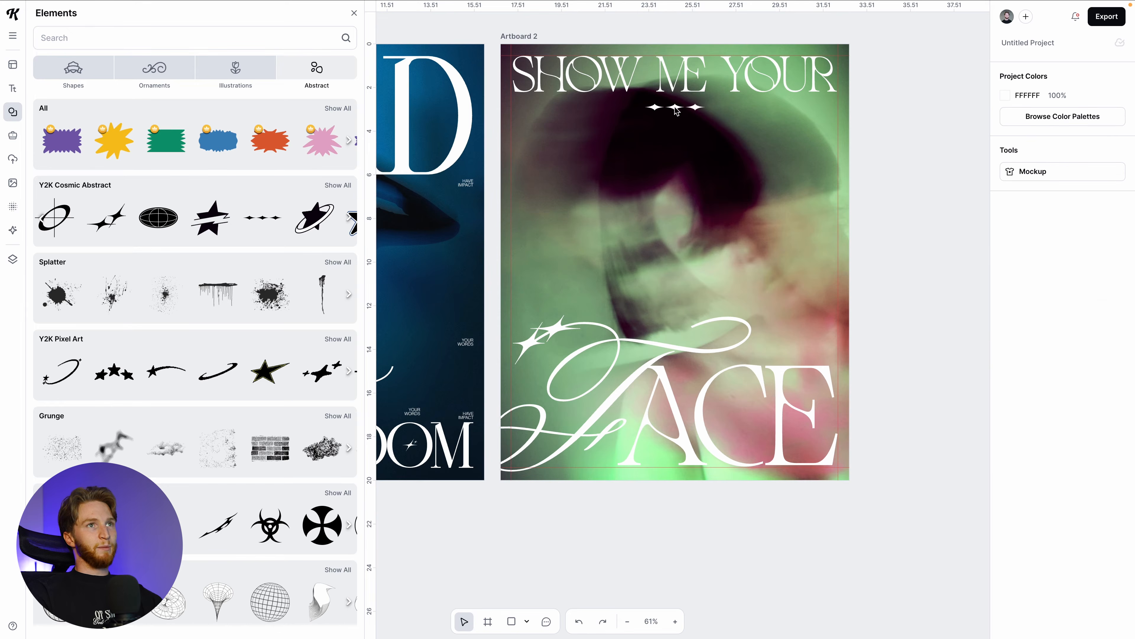
pyautogui.click(688, 108)
pyautogui.moveTo(734, 112); pyautogui.dragTo(674, 103)
pyautogui.click(662, 115)
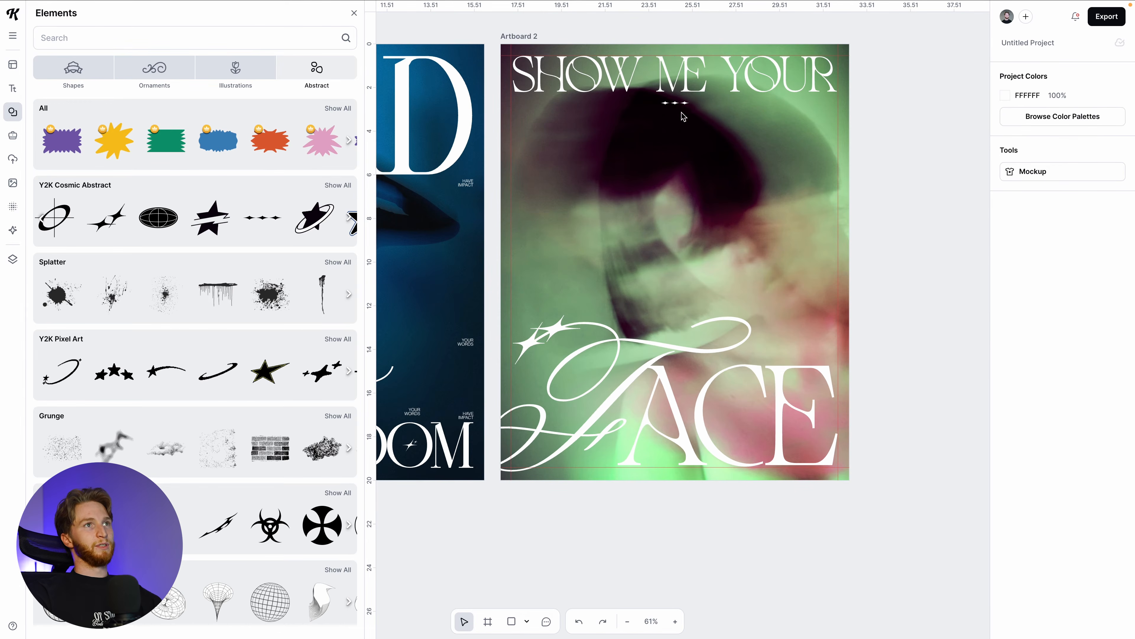
# Add a new text element and set its typeface to Neue Haas Grotesk Regular
pyautogui.press('t')
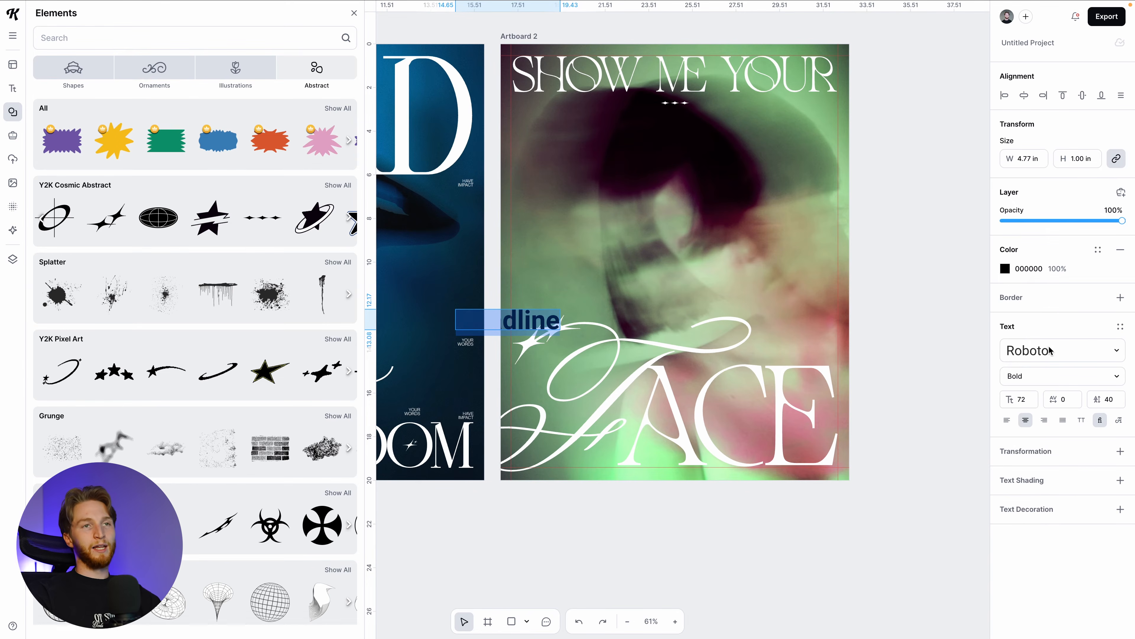
pyautogui.click(1050, 350)
pyautogui.write('neue')
pyautogui.doubleClick(895, 244)
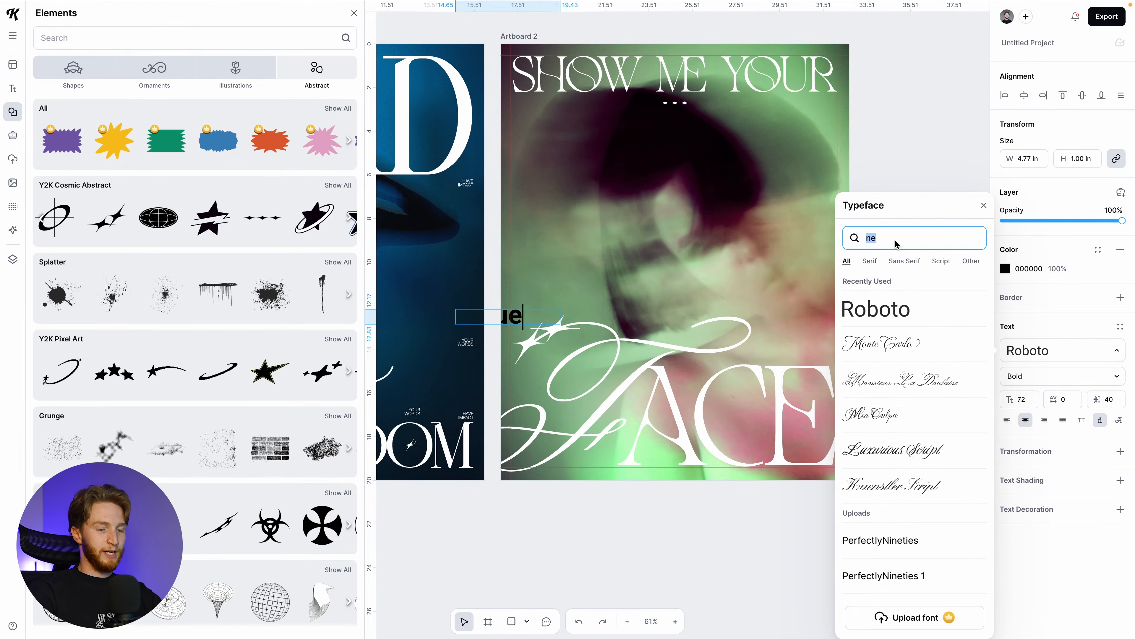
pyautogui.write('neue')
pyautogui.click(914, 531)
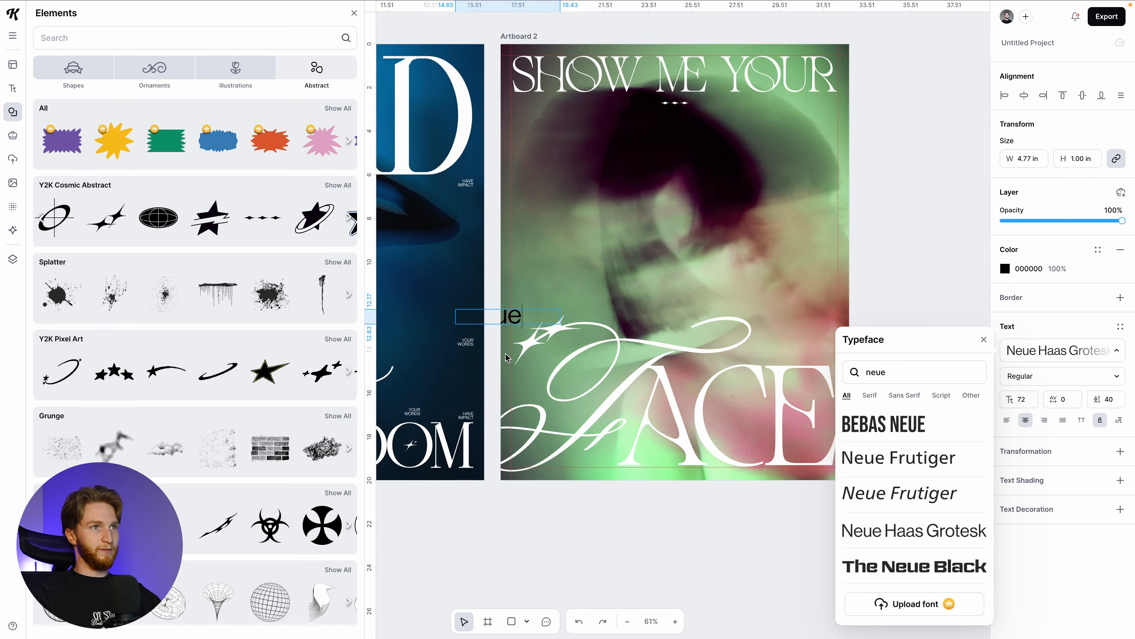
# Move the new text over the portrait on Artboard 2, colour it white (FFFFFF) and set it in all caps
pyautogui.click(519, 319)
pyautogui.click(581, 299)
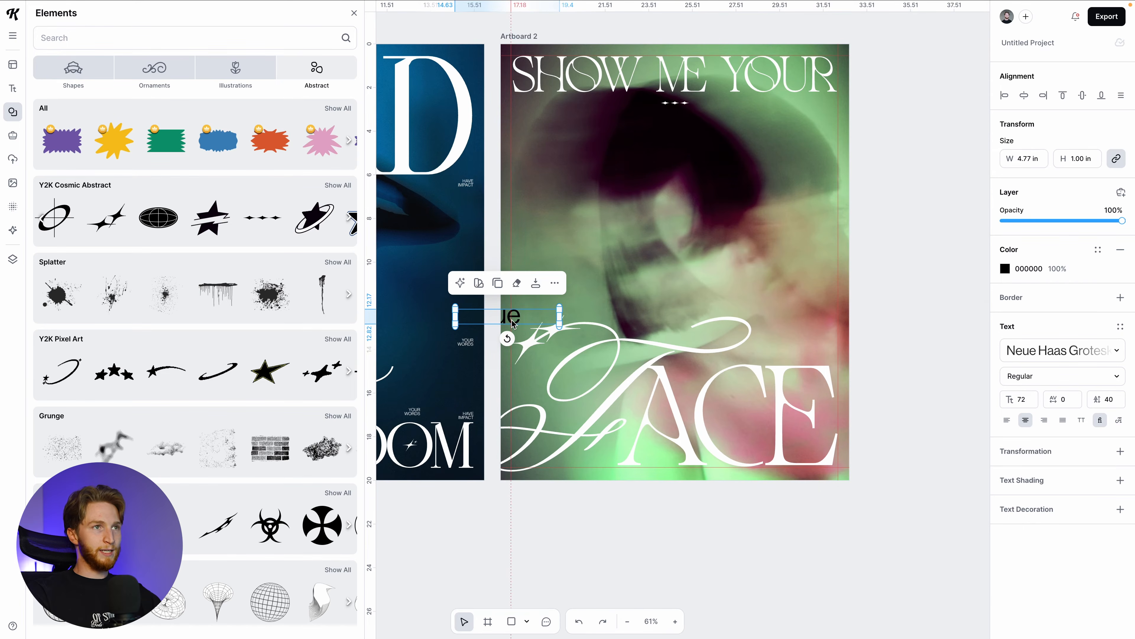
pyautogui.moveTo(515, 317); pyautogui.dragTo(649, 229)
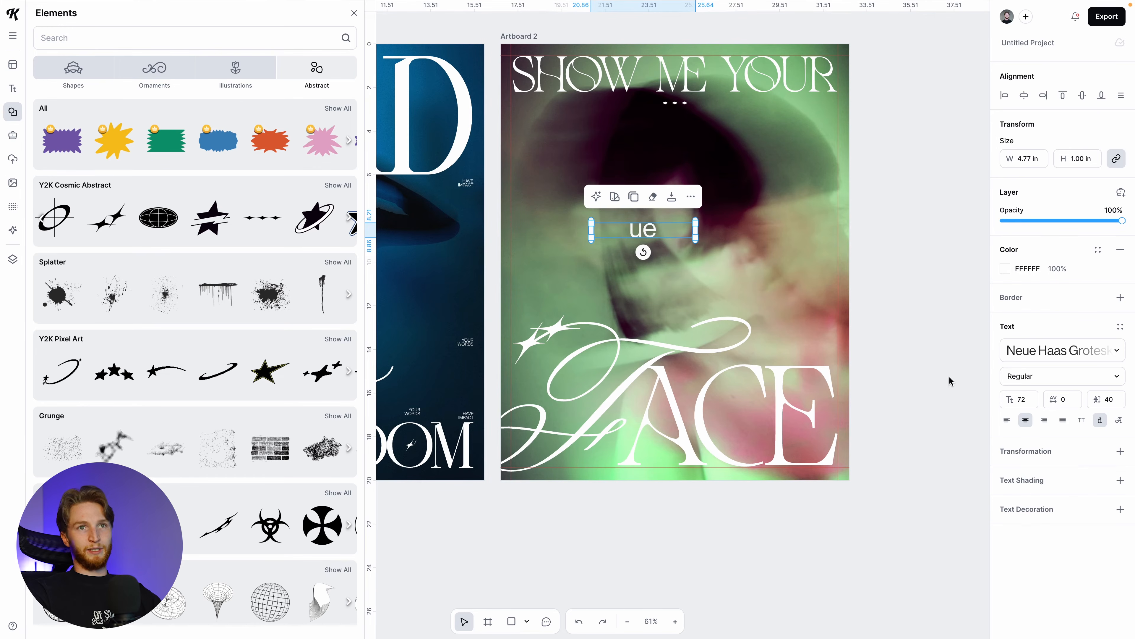
pyautogui.click(1081, 421)
# Clear the I HAVE NEVER wording from the text box, left-align it and scale it down to font size 36
pyautogui.press('Delete')
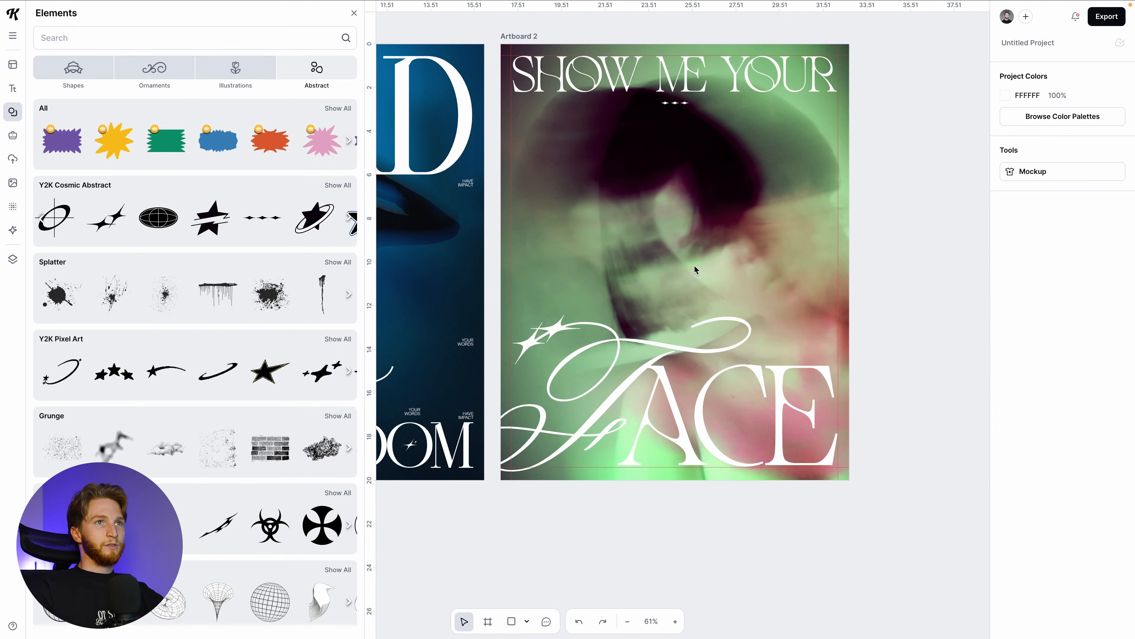
pyautogui.hotkey('ctrl', 'z')
pyautogui.doubleClick(703, 271)
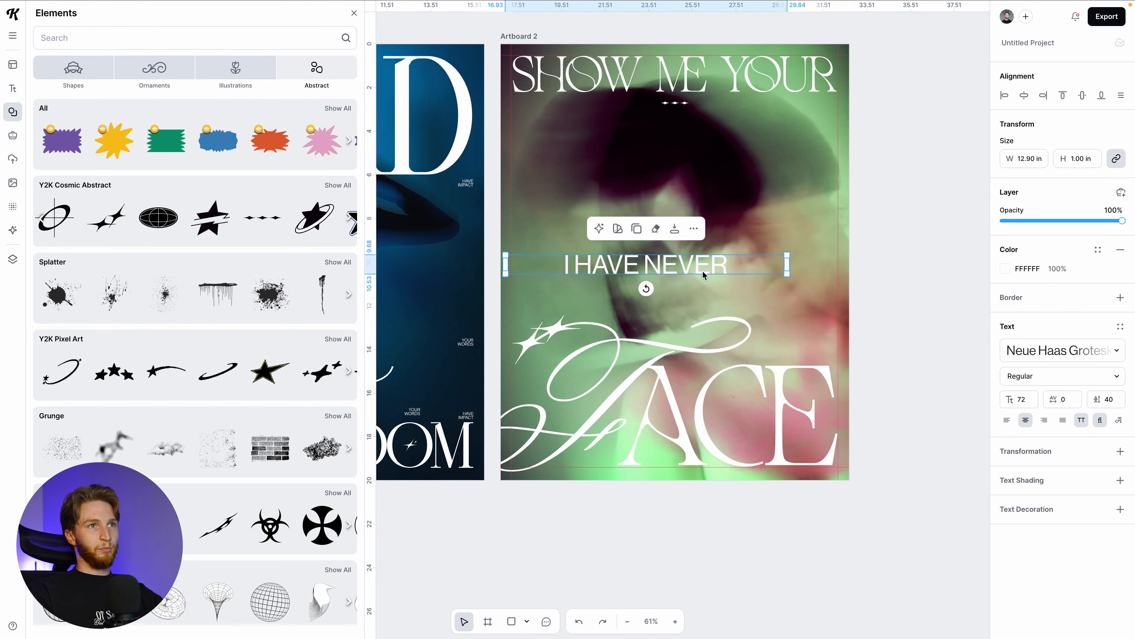
pyautogui.press('Delete')
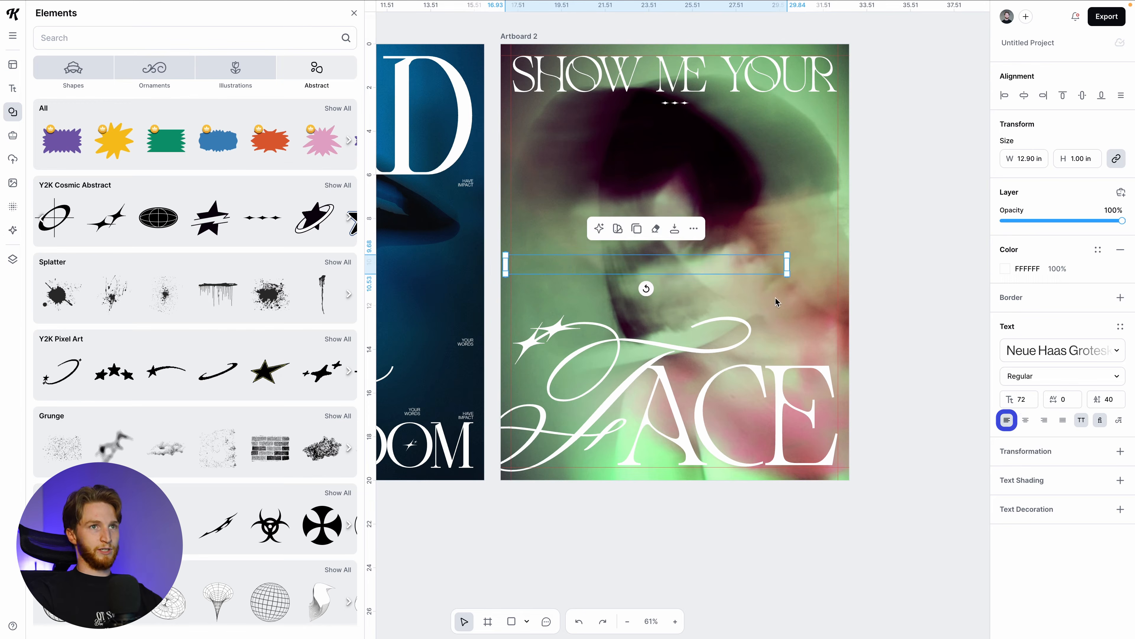
pyautogui.moveTo(789, 276); pyautogui.dragTo(711, 269)
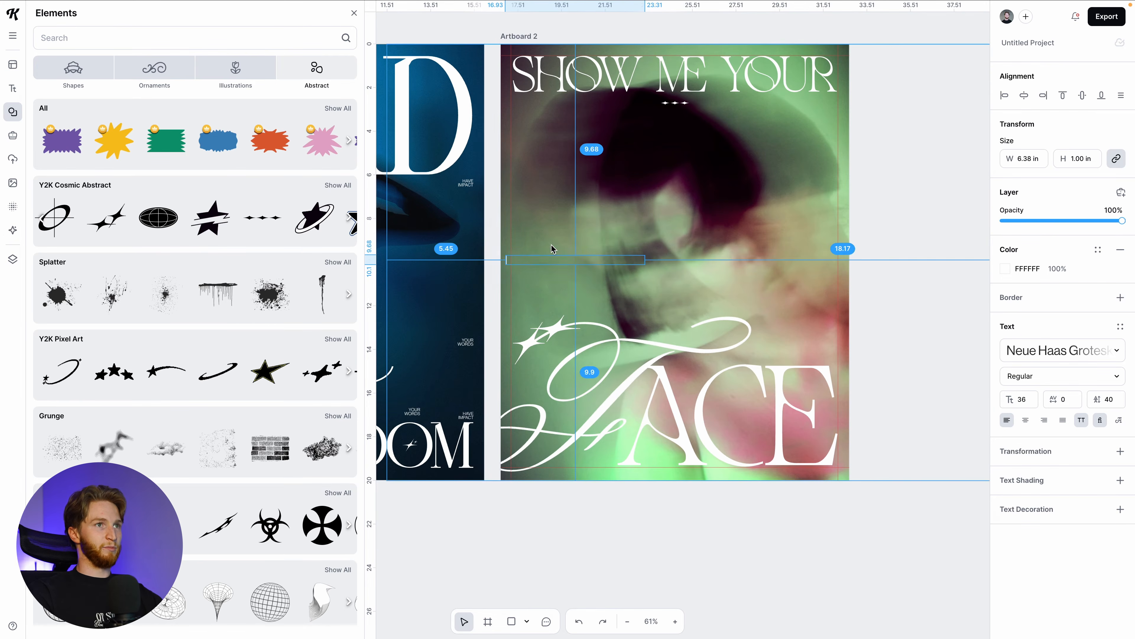
# Reduce the text box to font size 13 and move it beneath SHOW, level with the three-sparkle row
pyautogui.scroll(5, 552, 248)
pyautogui.press('super+z')
pyautogui.press('super+z')
pyautogui.moveTo(671, 282); pyautogui.dragTo(532, 102)
pyautogui.scroll(7, 532, 103)
pyautogui.moveTo(533, 412); pyautogui.dragTo(701, 183)
pyautogui.scroll(3, 838, 178)
pyautogui.hscroll(4, 809, 204)
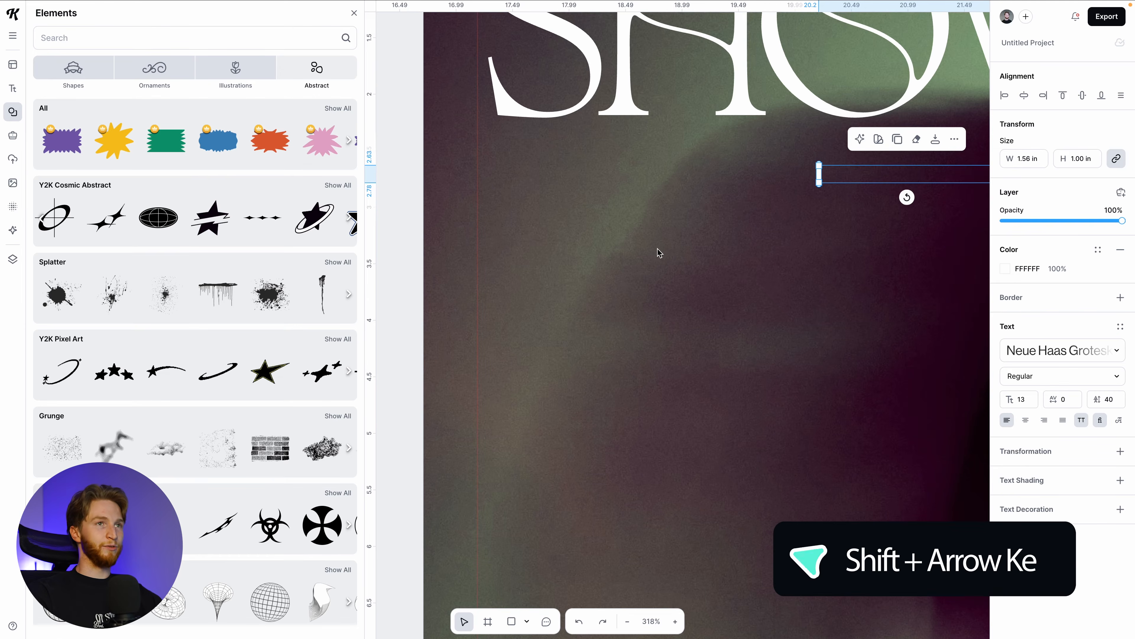
# Shift the small text box horizontally to the left edge of SHOW, near Artboard 2's left margin guide
pyautogui.hotkey('shift', 'Left')
pyautogui.hotkey('shift', 'Left')
pyautogui.hotkey('shift', 'Left')
pyautogui.hotkey('shift', 'Left')
pyautogui.hotkey('shift', 'Left')
pyautogui.hotkey('shift', 'Left')
pyautogui.hotkey('shift', 'Left')
pyautogui.hotkey('shift', 'Left')
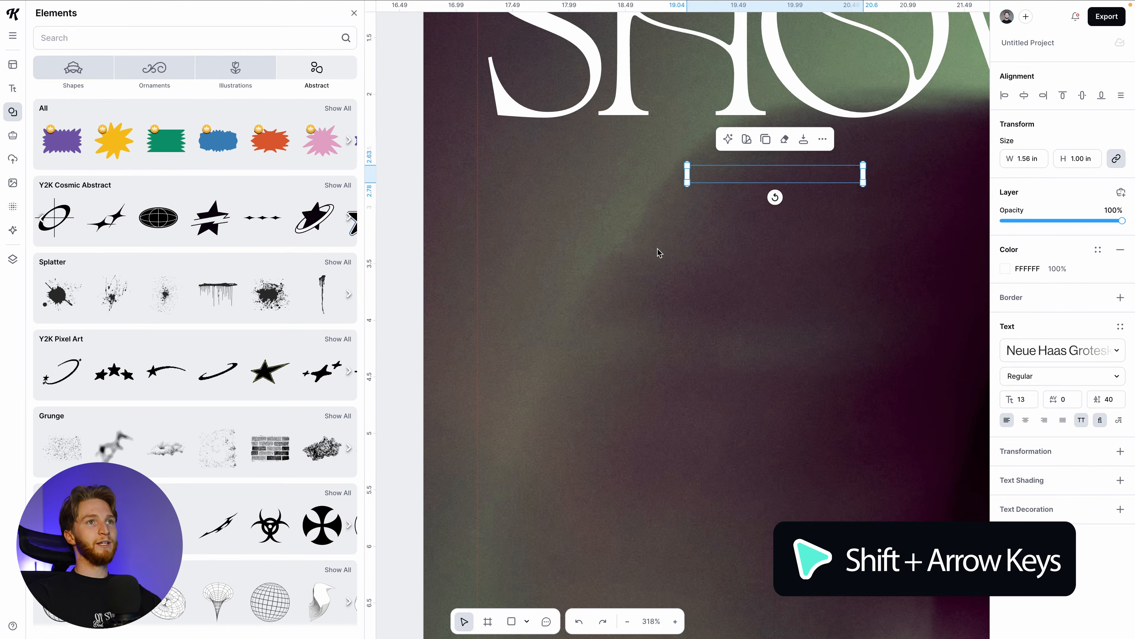
pyautogui.hotkey('shift', 'Left')
pyautogui.hotkey('shift', 'Left')
pyautogui.hotkey('shift', 'Left')
pyautogui.hotkey('shift', 'Left')
pyautogui.hotkey('shift', 'Left')
pyautogui.hotkey('shift', 'Left')
pyautogui.hotkey('shift', 'Left')
pyautogui.hotkey('shift', 'Left')
pyautogui.hotkey('shift', 'Left')
pyautogui.hotkey('shift', 'Left')
pyautogui.hotkey('shift', 'Left')
pyautogui.hotkey('shift', 'Left')
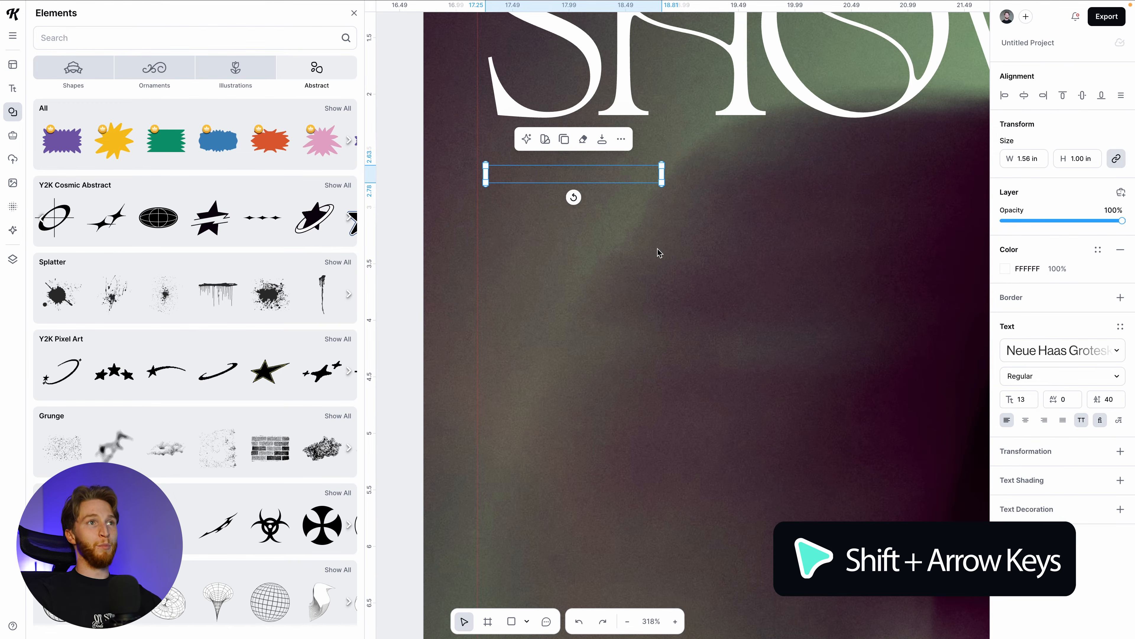
pyautogui.hotkey('shift', 'Left')
pyautogui.hotkey('shift', 'Right')
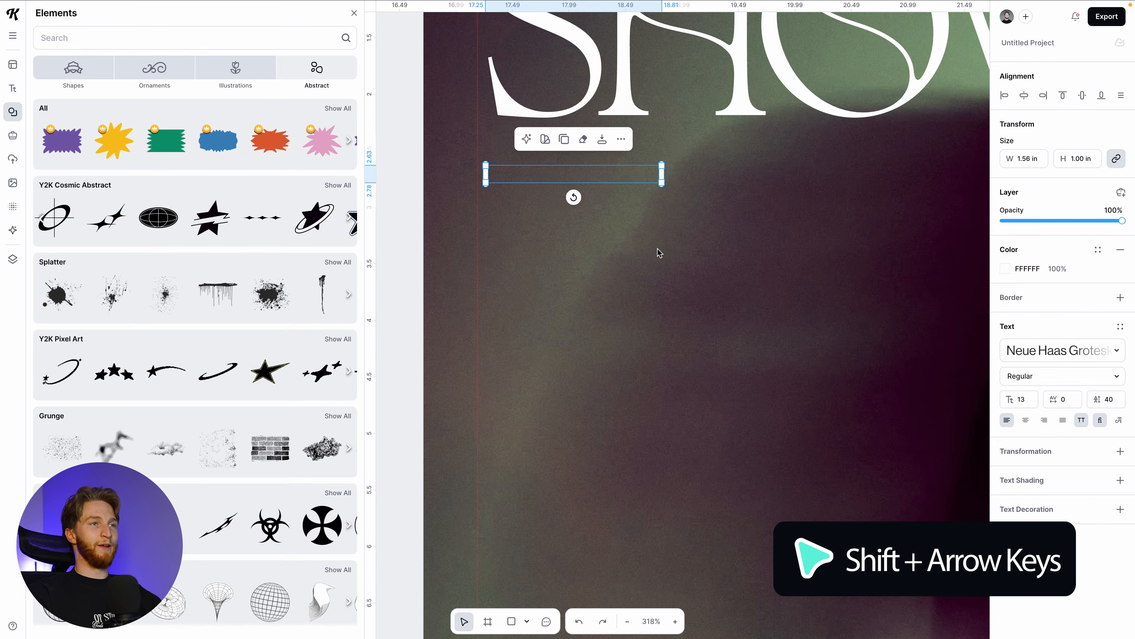
# Align the small word I with the left margin guide beneath SHOW and add a matching copy reading HAVE
pyautogui.moveTo(496, 166); pyautogui.dragTo(496, 166)
pyautogui.scroll(5, 496, 166)
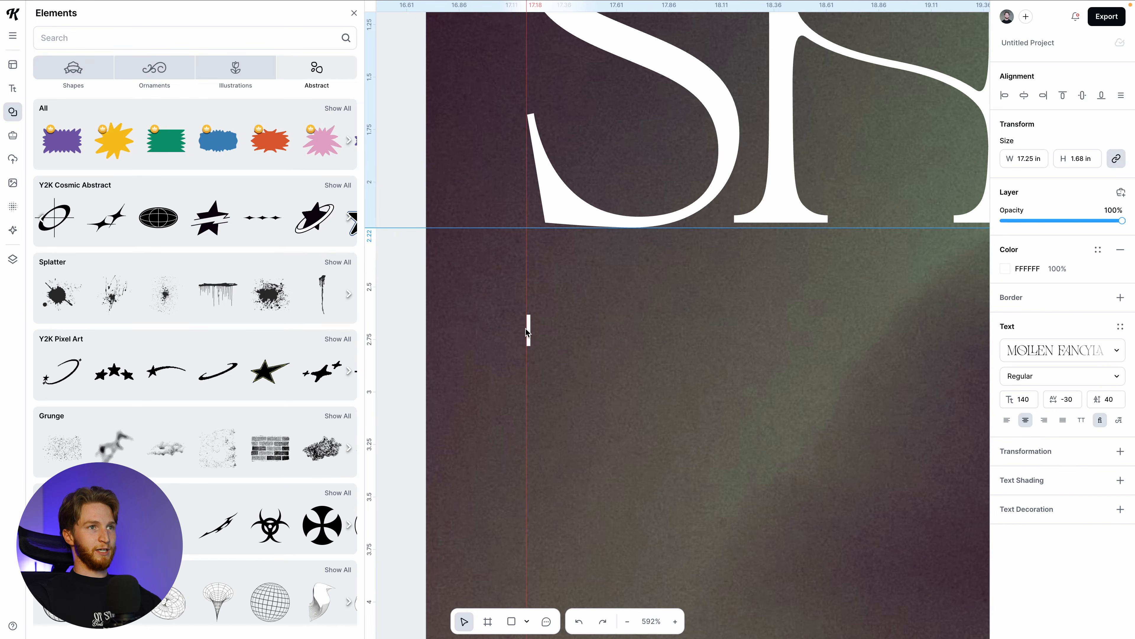
pyautogui.click(545, 331)
pyautogui.scroll(3, 540, 325)
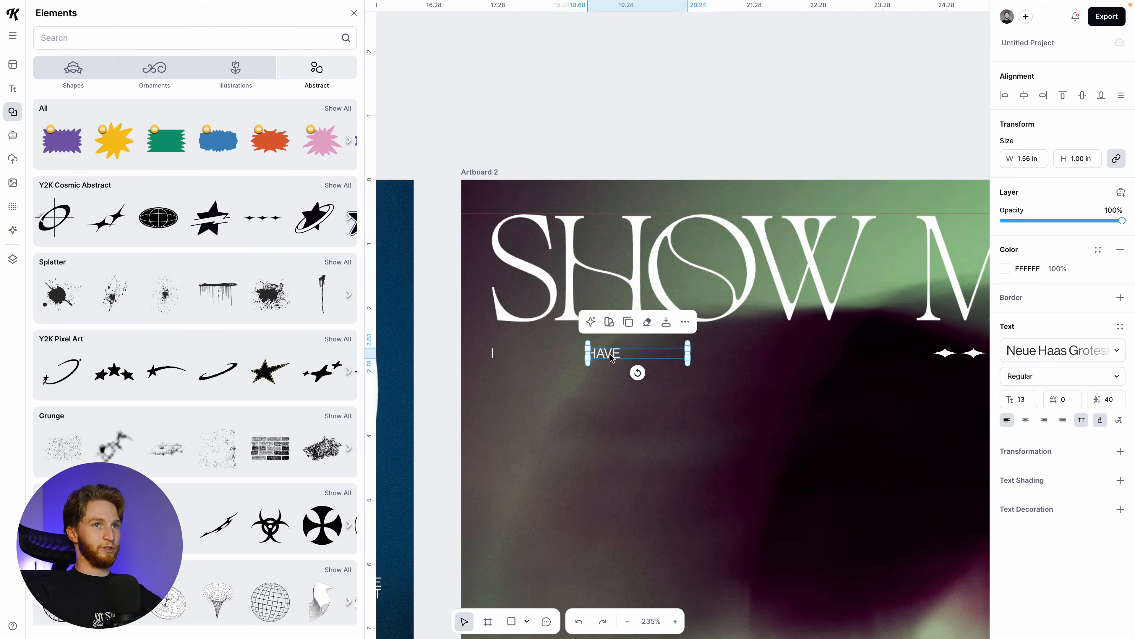
# Continue the small caption row with NEVER before the three sparkles and right-aligned copies reading SEEN and YOUR after them
pyautogui.hscroll(2, 602, 354)
pyautogui.moveTo(527, 357); pyautogui.dragTo(696, 354)
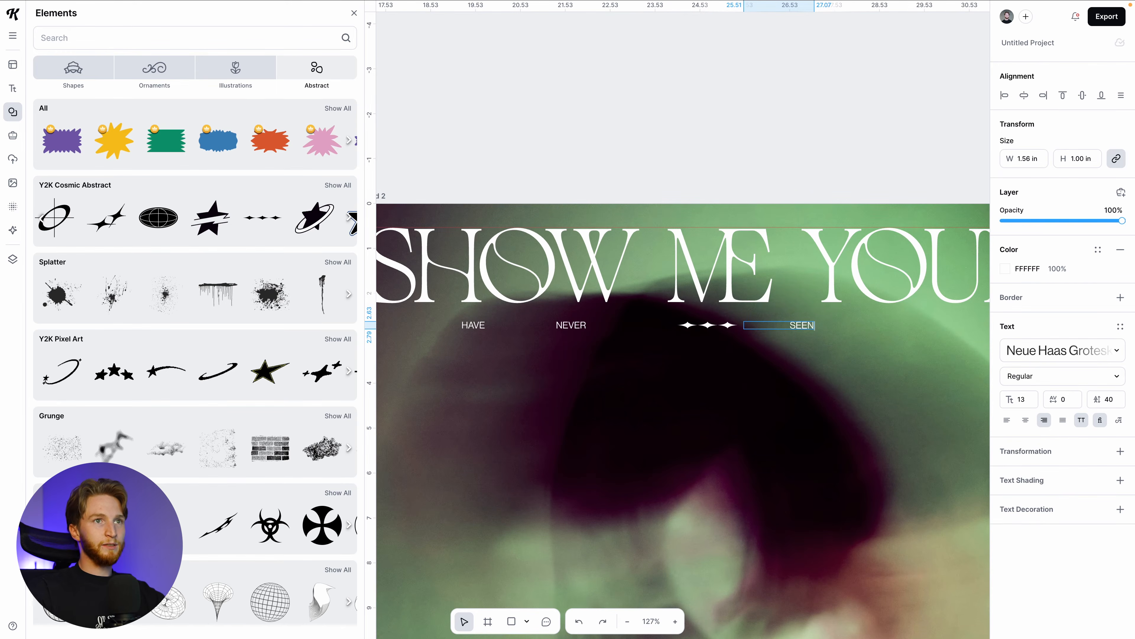
pyautogui.write('YOUR')
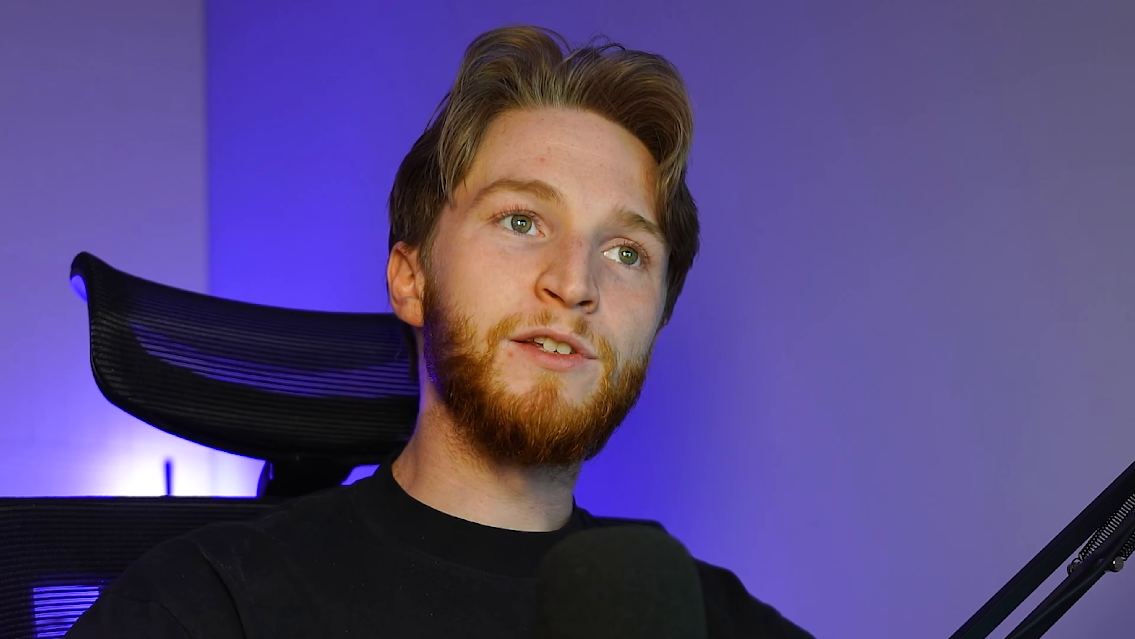
# Centre the NEVER and SEEN pair, and the HAVE and YOUR pair, horizontally around the three sparkles in the caption row
pyautogui.click(733, 323)
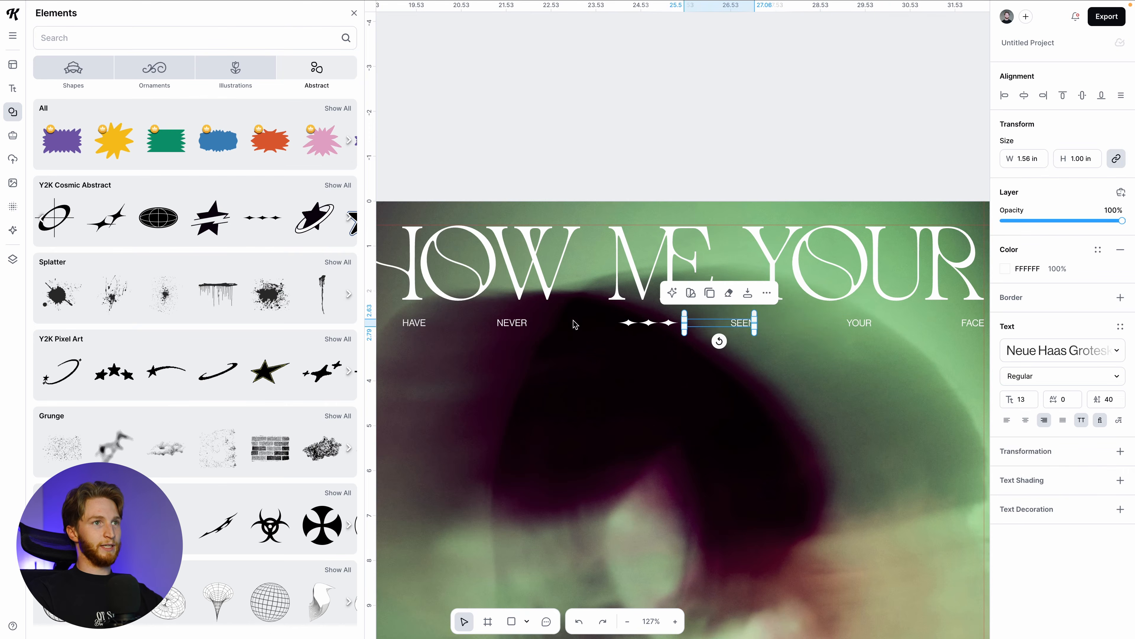
pyautogui.keyDown('shift'); pyautogui.click(524, 329); pyautogui.keyUp('shift')
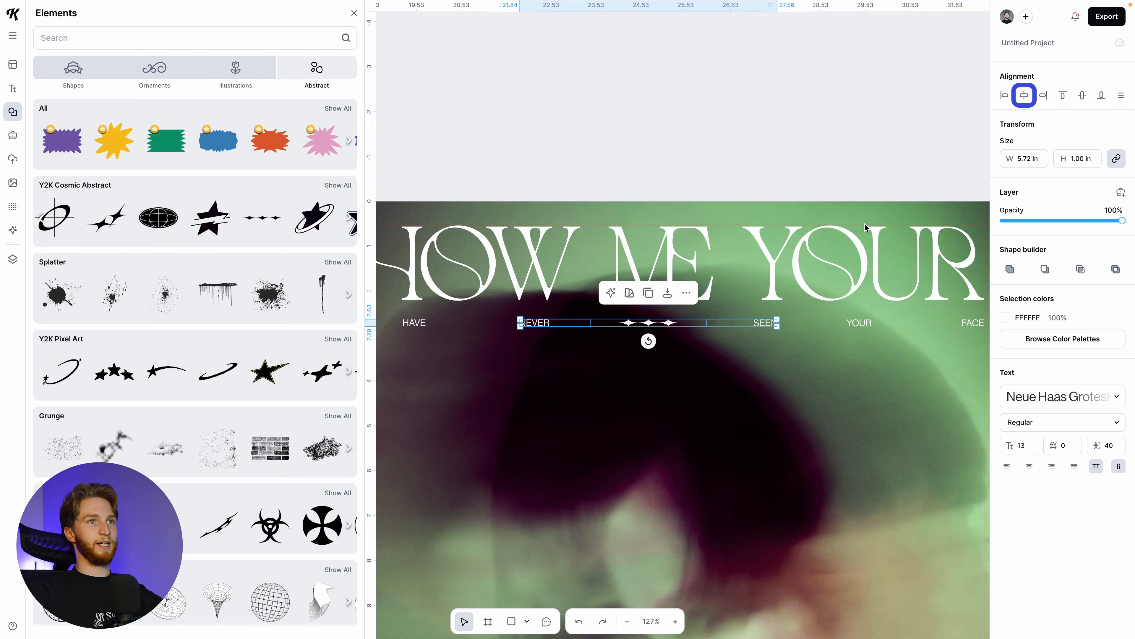
pyautogui.click(778, 349)
pyautogui.click(861, 330)
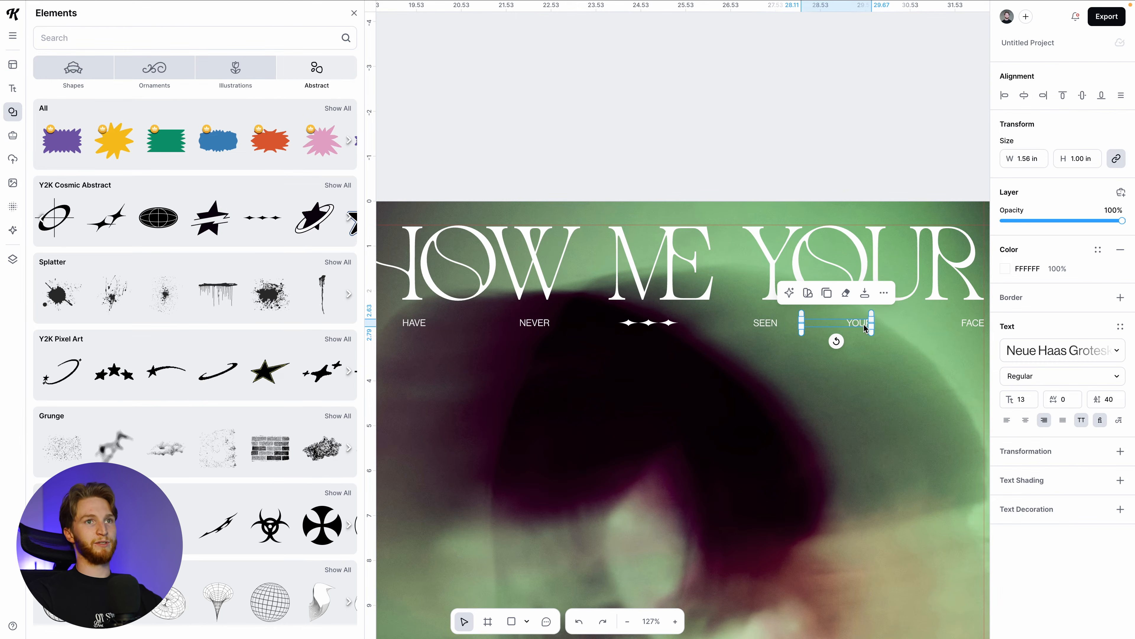
pyautogui.keyDown('shift'); pyautogui.click(414, 329); pyautogui.keyUp('shift')
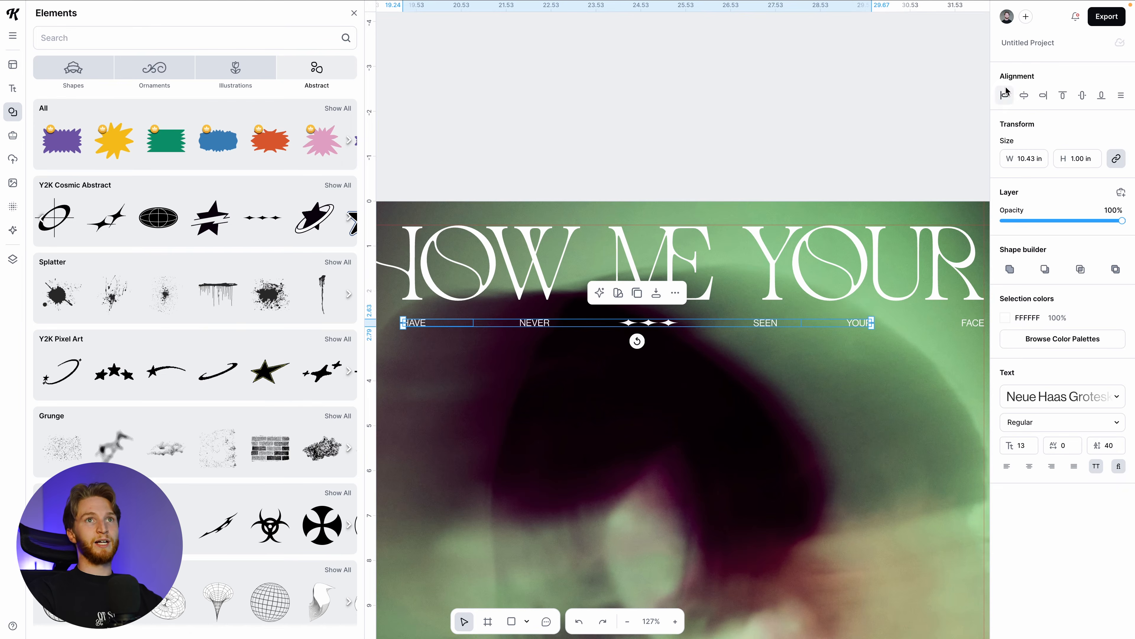
pyautogui.click(791, 125)
# Close the elements library and lock the background photo on Artboard 2
pyautogui.scroll(-3, 787, 201)
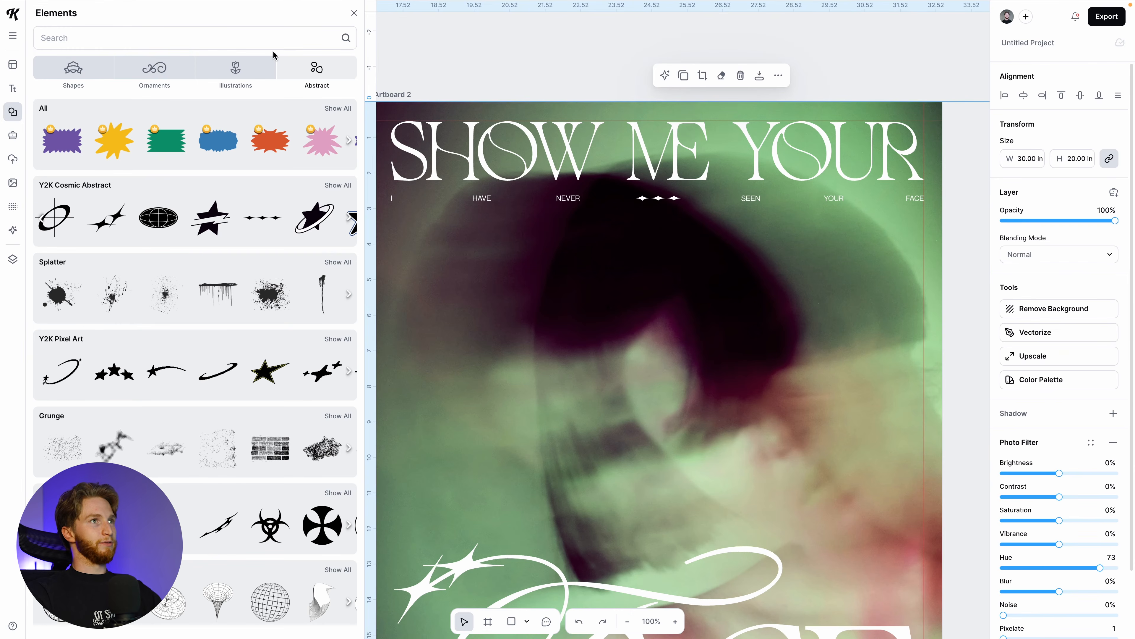
pyautogui.click(353, 13)
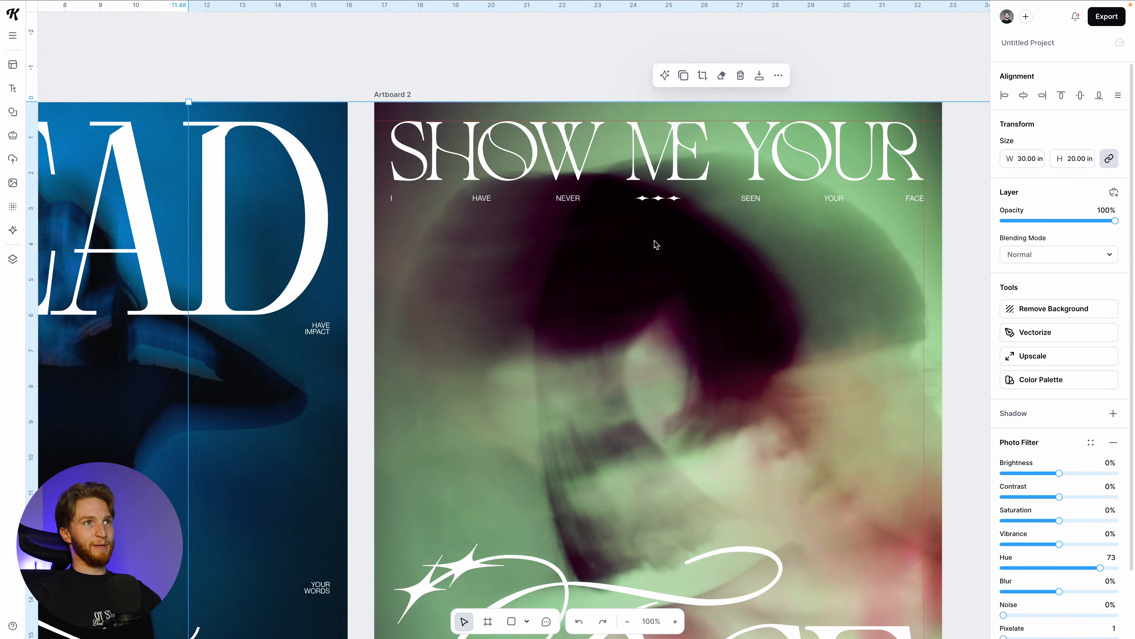
pyautogui.rightClick(654, 242)
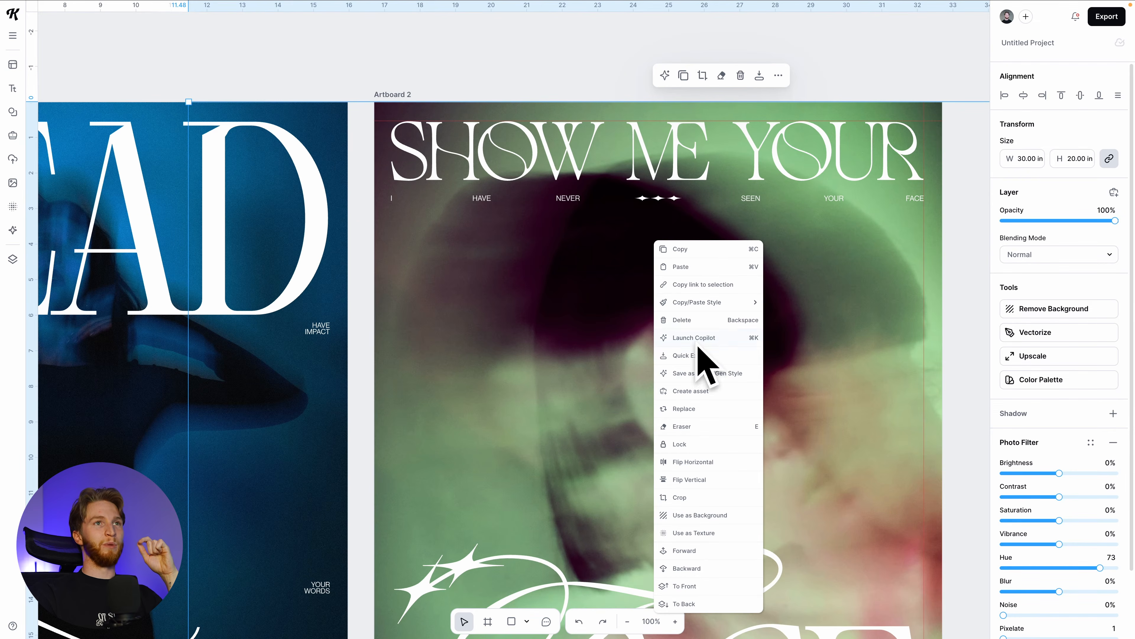
pyautogui.click(568, 322)
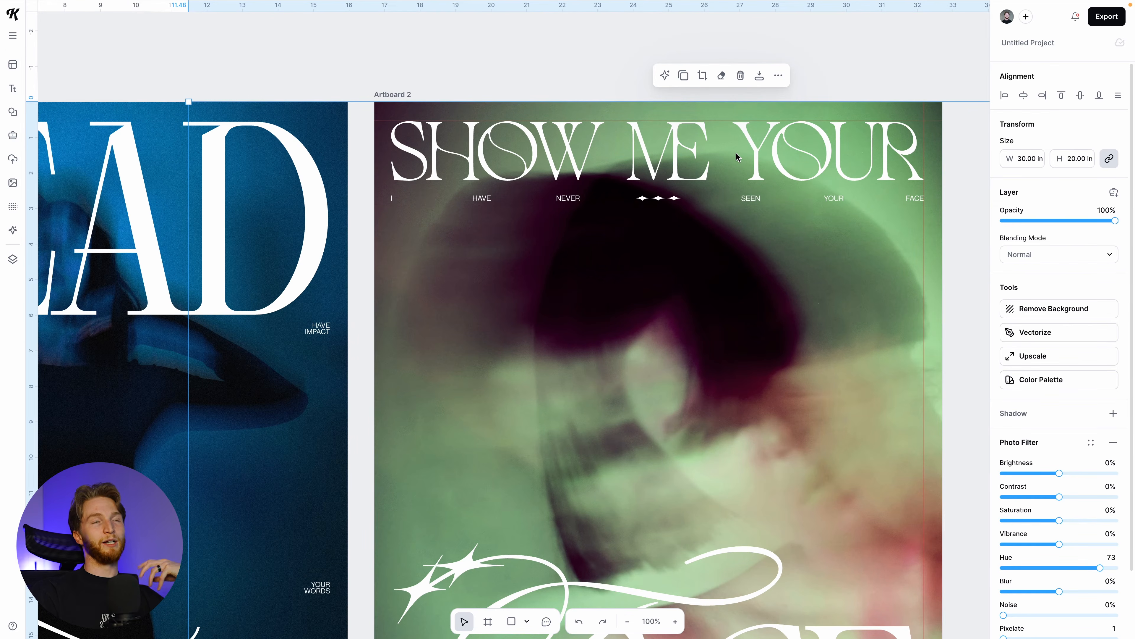
pyautogui.rightClick(647, 314)
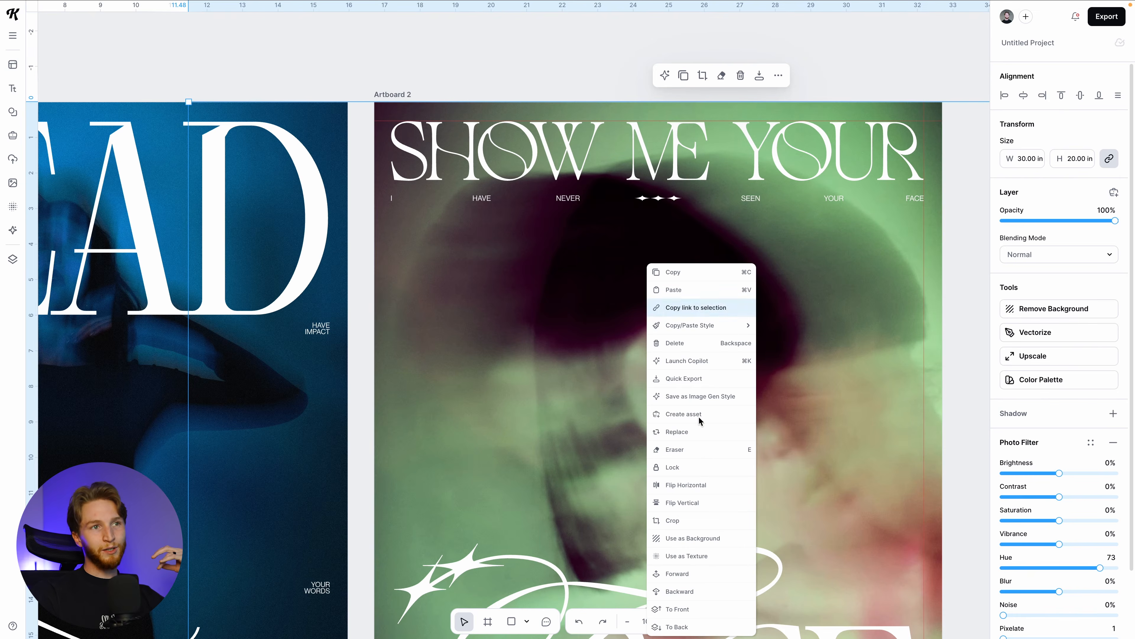
pyautogui.click(616, 469)
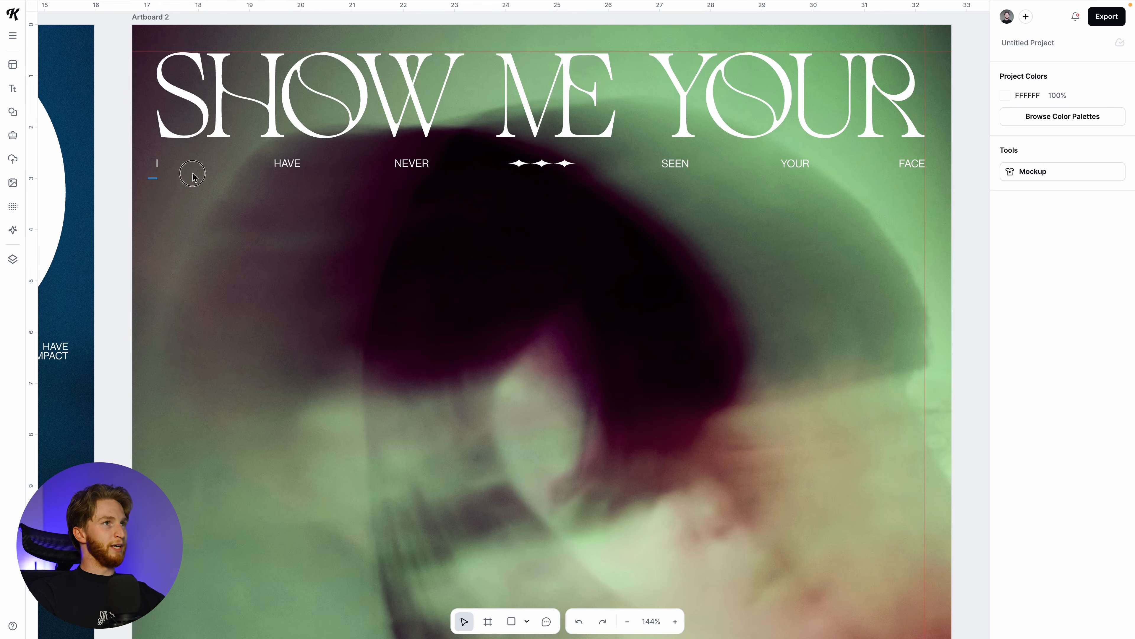
# Select the whole small caption row and move it slightly closer beneath the SHOW ME YOUR headline
pyautogui.moveTo(147, 177); pyautogui.dragTo(914, 156)
pyautogui.click(829, 312)
pyautogui.scroll(-4, 713, 161)
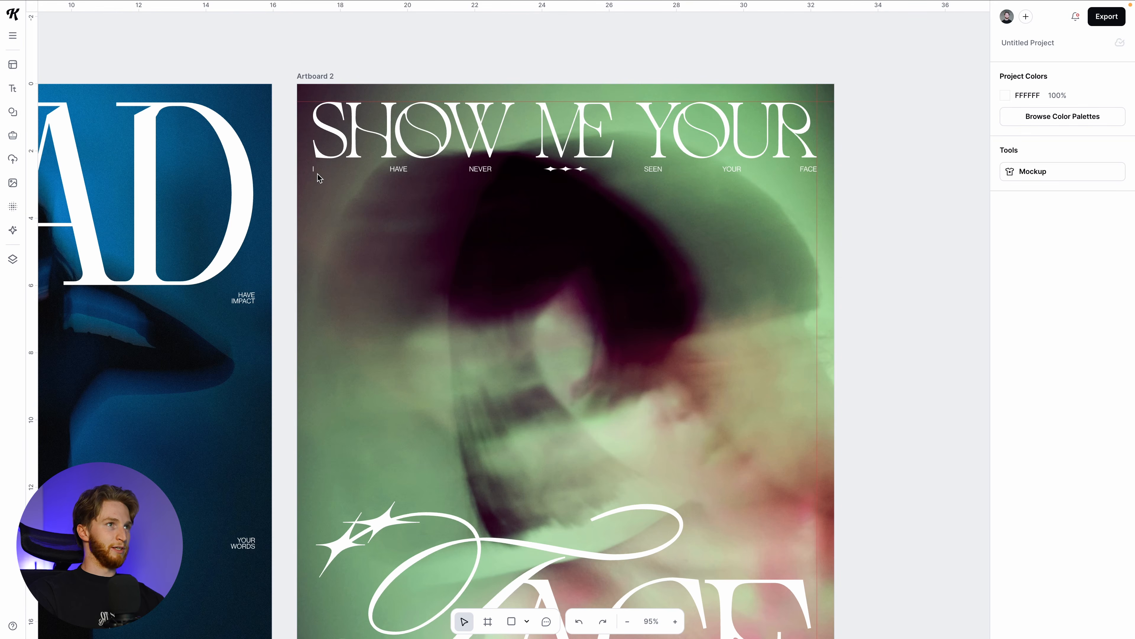
# Duplicate the small I twice straight below itself along the left margin guide and distribute the three evenly in height
pyautogui.moveTo(316, 175); pyautogui.dragTo(317, 200)
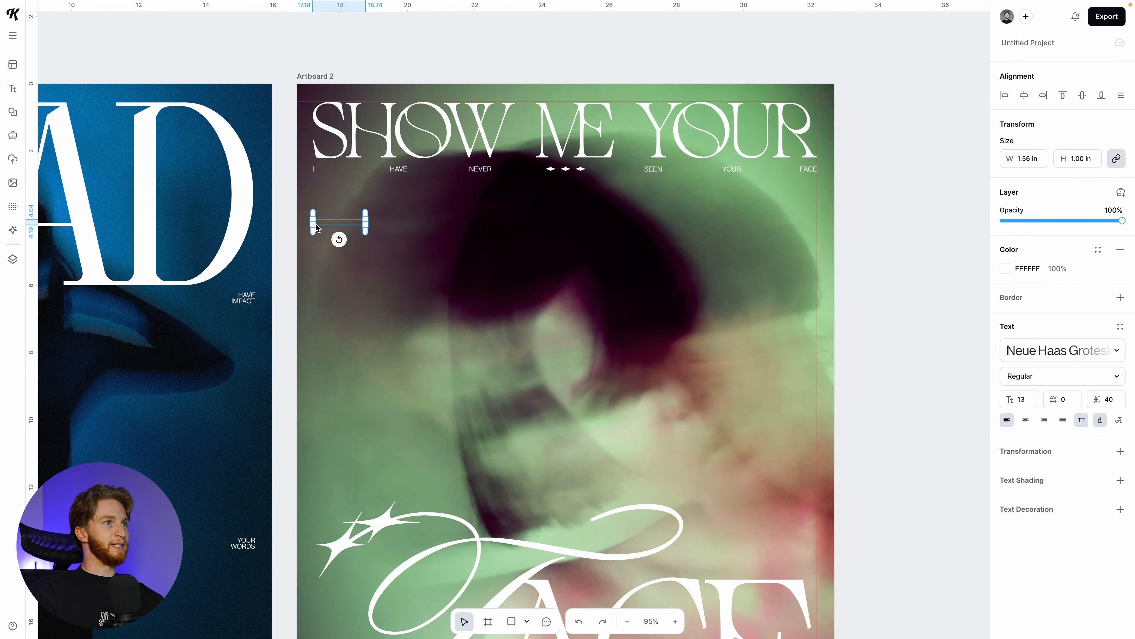
pyautogui.press('Escape')
pyautogui.scroll(5, 314, 227)
pyautogui.click(312, 387)
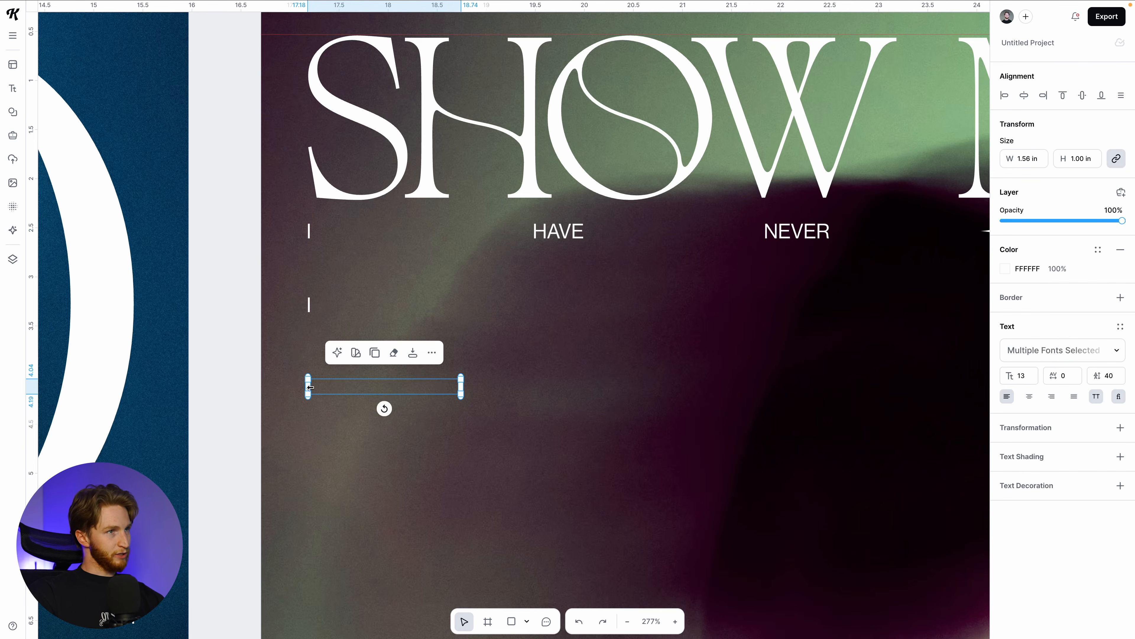
pyautogui.keyDown('shift'); pyautogui.click(312, 308); pyautogui.keyUp('shift')
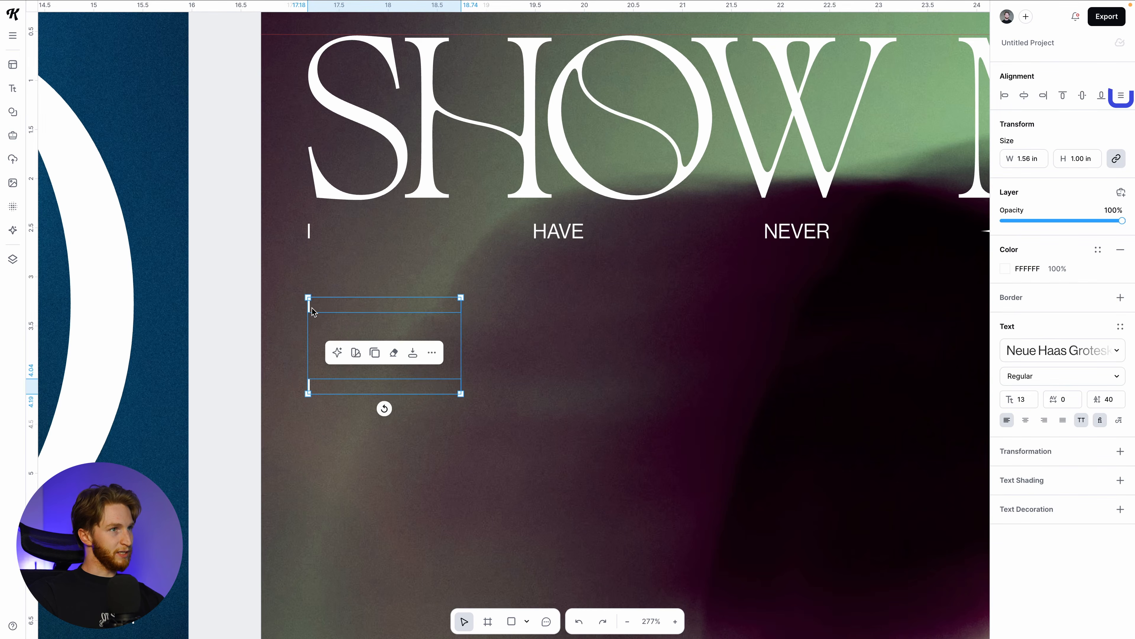
pyautogui.keyDown('shift'); pyautogui.click(311, 232); pyautogui.keyUp('shift')
pyautogui.click(1118, 96)
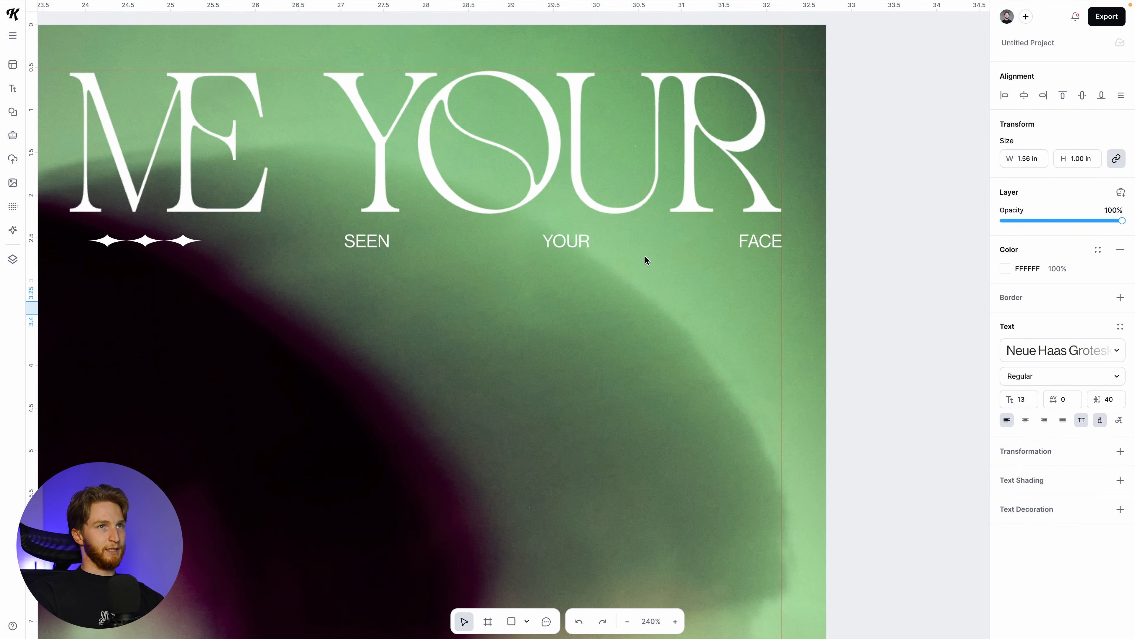
# Distribute the three stacked small FACE words evenly in height along the right margin guide
pyautogui.scroll(-5, 735, 246)
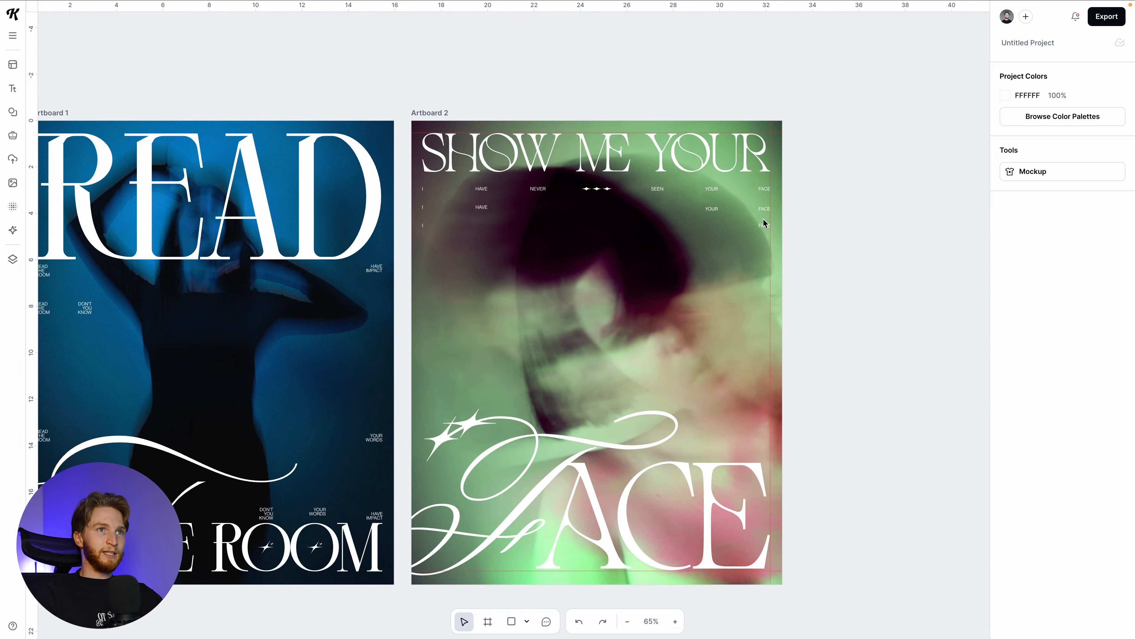
pyautogui.scroll(5, 763, 217)
pyautogui.click(766, 244)
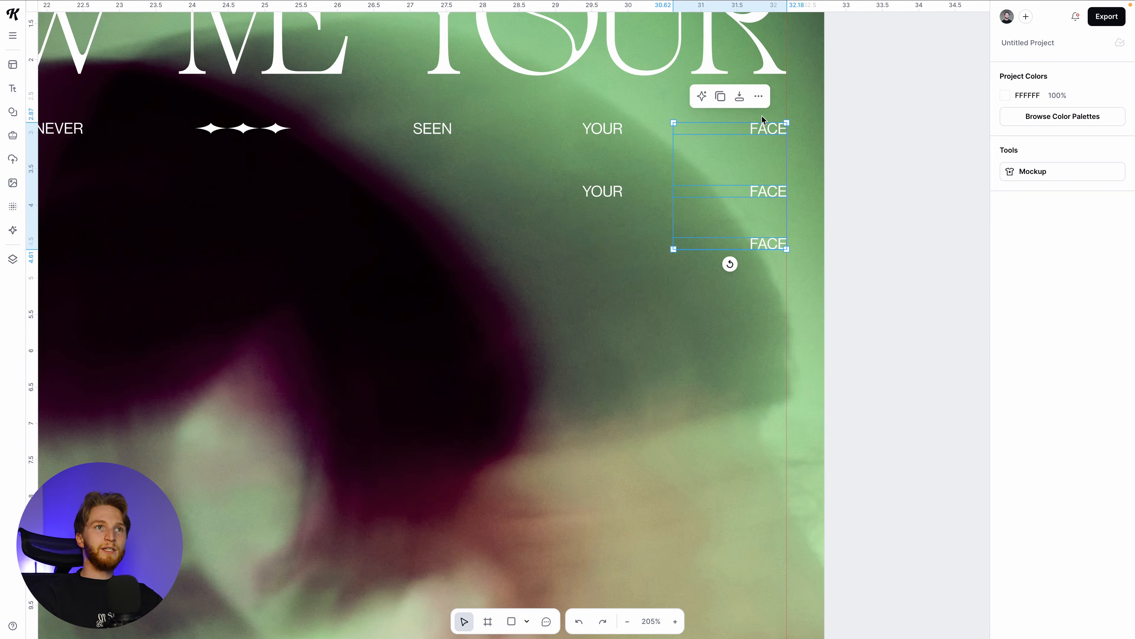
pyautogui.click(620, 299)
# Distribute the three stacked I words evenly in height and level the second-row HAVE and YOUR with the middle row
pyautogui.hscroll(-18, 595, 284)
pyautogui.moveTo(570, 279); pyautogui.dragTo(530, 127)
pyautogui.hscroll(2, 685, 302)
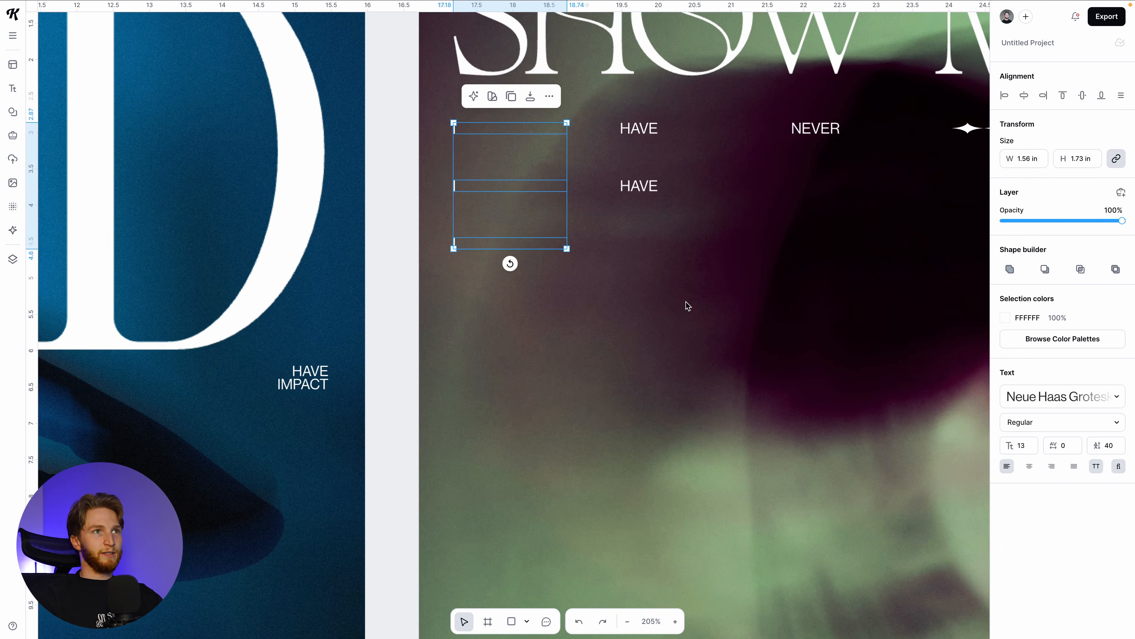
pyautogui.click(648, 260)
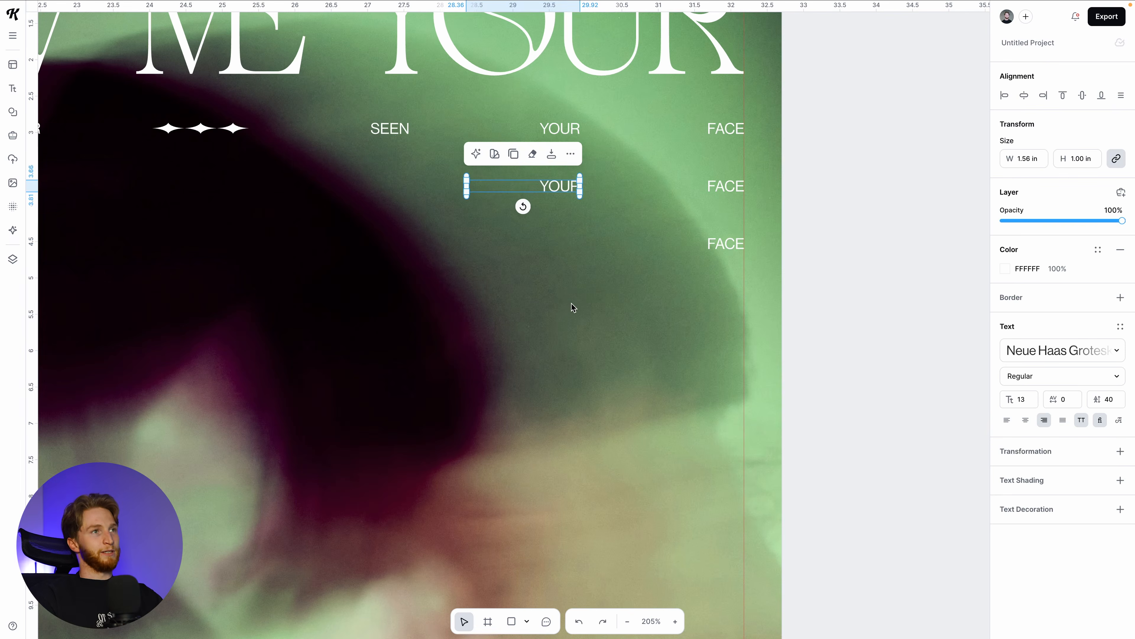
pyautogui.click(572, 304)
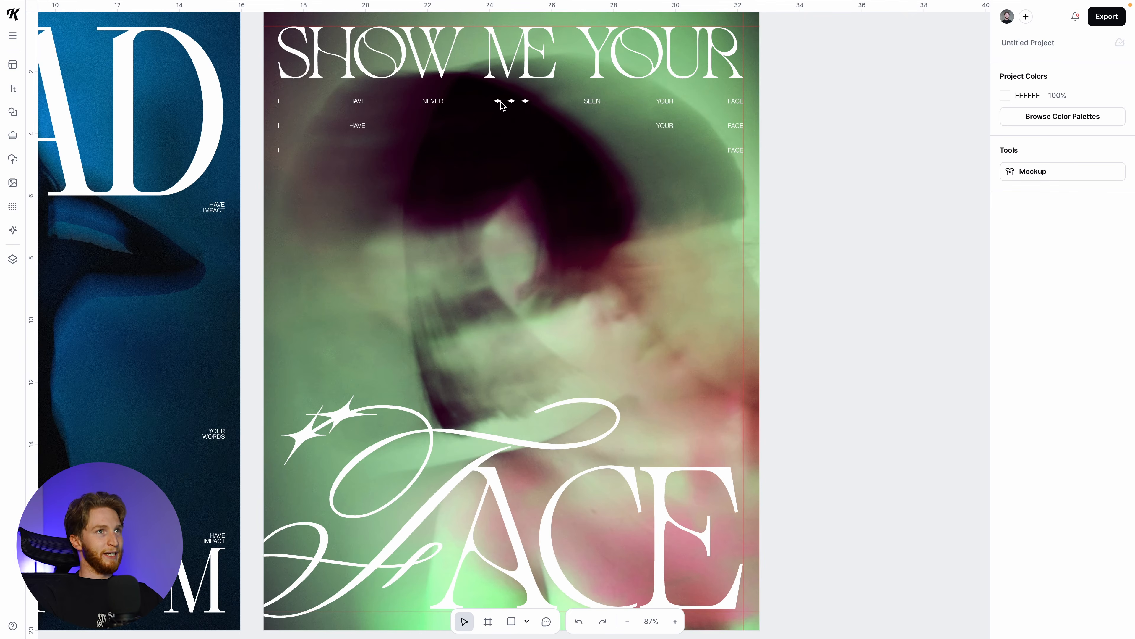
# Try a copy of the three-sparkle row turned vertical inside the C of the large FACE, and remove it
pyautogui.moveTo(512, 107); pyautogui.dragTo(599, 495)
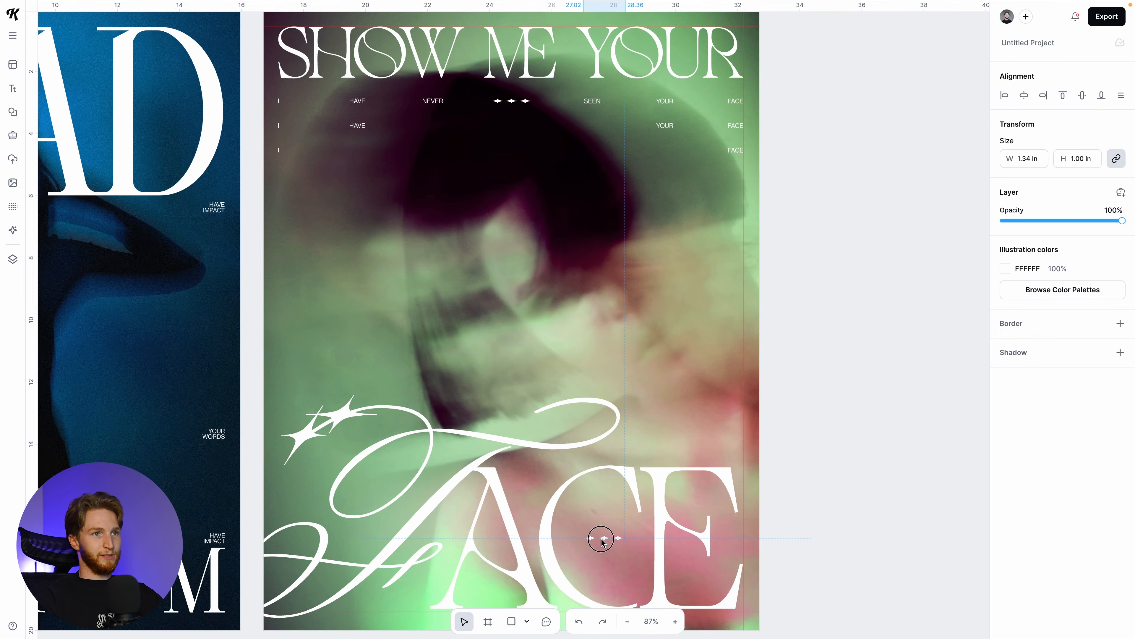
pyautogui.moveTo(603, 542); pyautogui.dragTo(599, 542)
pyautogui.click(726, 380)
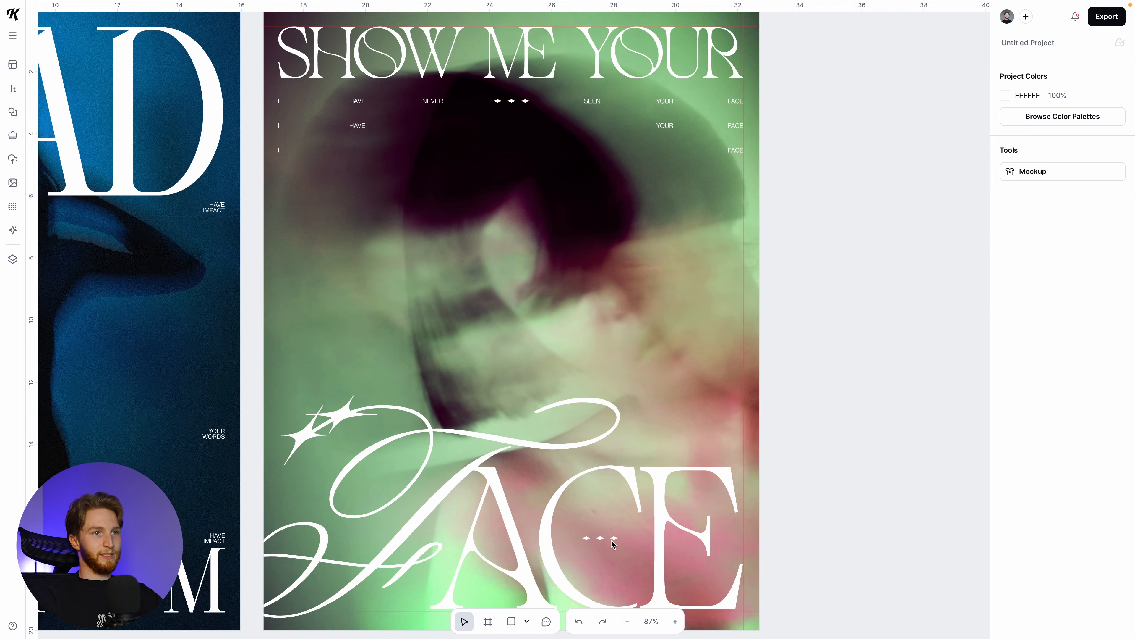
pyautogui.click(600, 539)
pyautogui.moveTo(598, 551); pyautogui.dragTo(618, 580)
pyautogui.press('super+z')
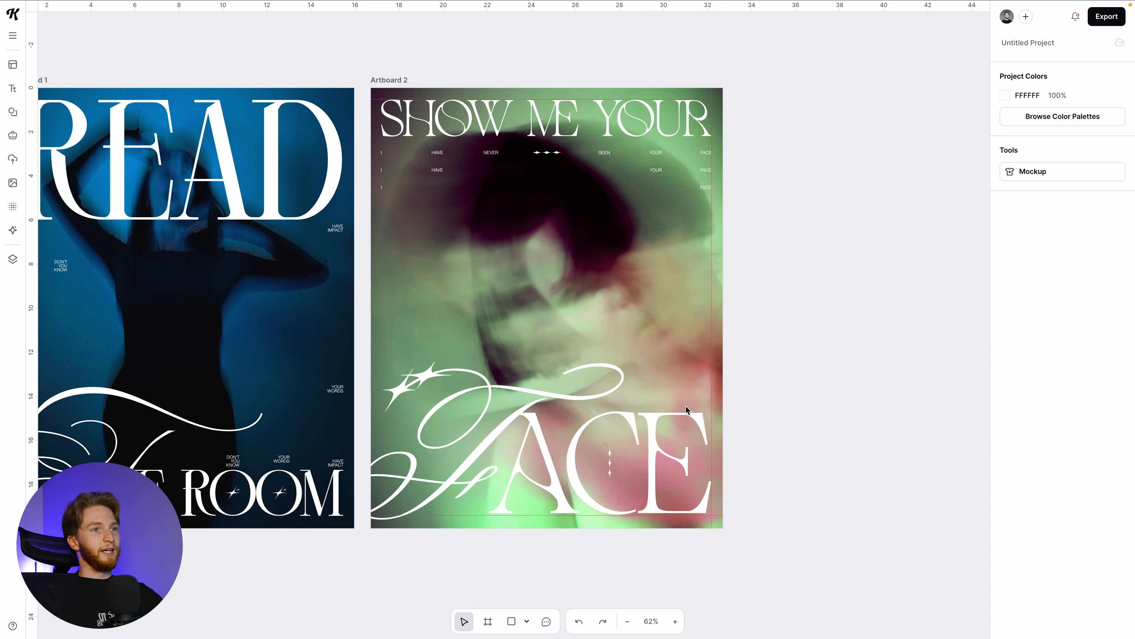
pyautogui.press('super+z')
pyautogui.click(609, 462)
pyautogui.press('Escape')
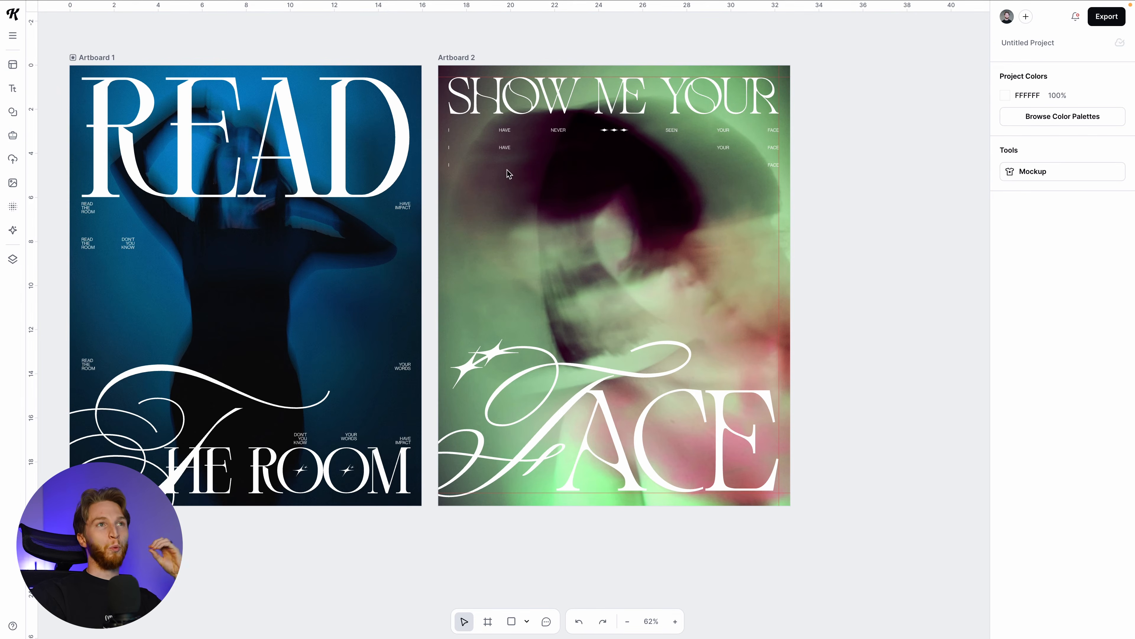
pyautogui.moveTo(444, 175); pyautogui.dragTo(775, 126)
pyautogui.scroll(3, 726, 127)
pyautogui.click(707, 221)
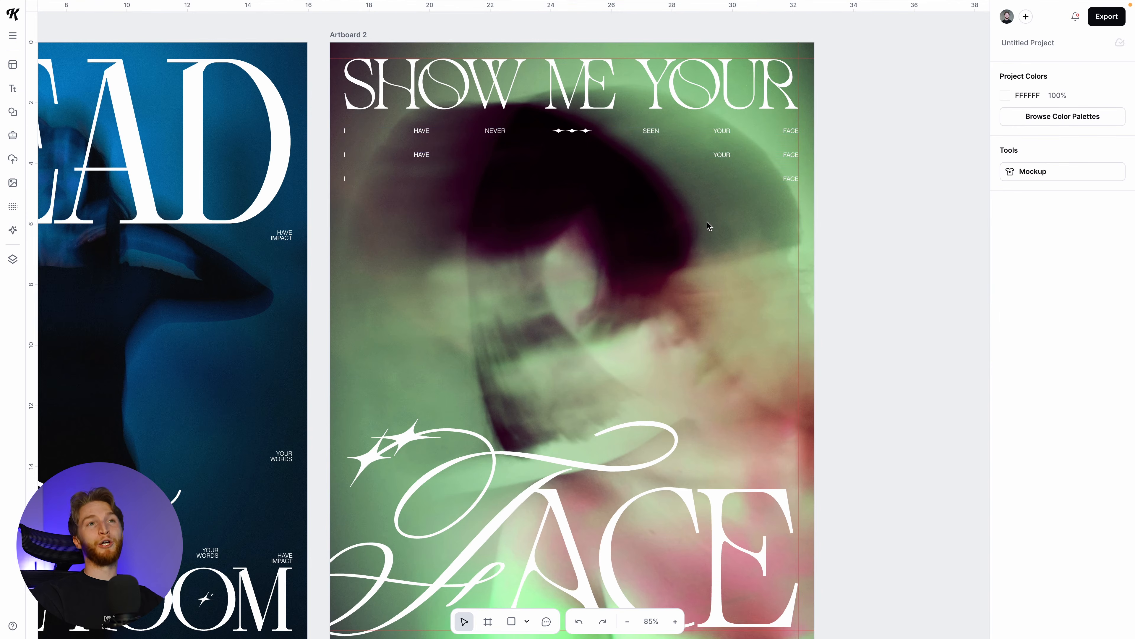
pyautogui.scroll(-5, 694, 279)
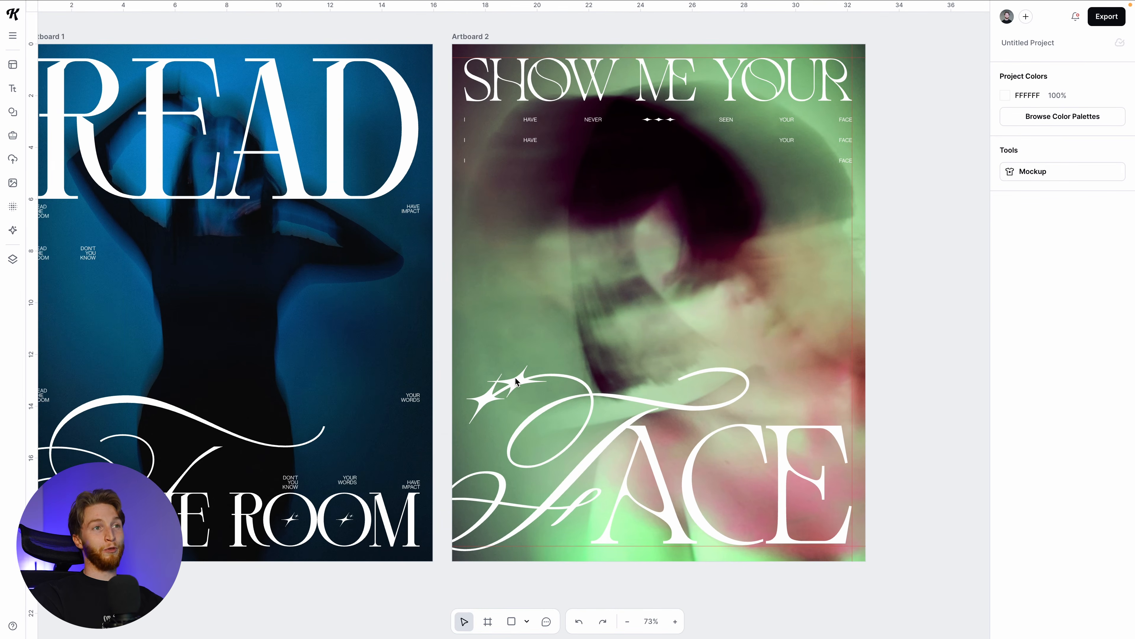
# Try deleting the large sparkle accents above the swash of FACE, and undo the deletion
pyautogui.click(515, 376)
pyautogui.press('Delete')
pyautogui.scroll(-2, 665, 342)
pyautogui.hotkey('ctrl', 'z')
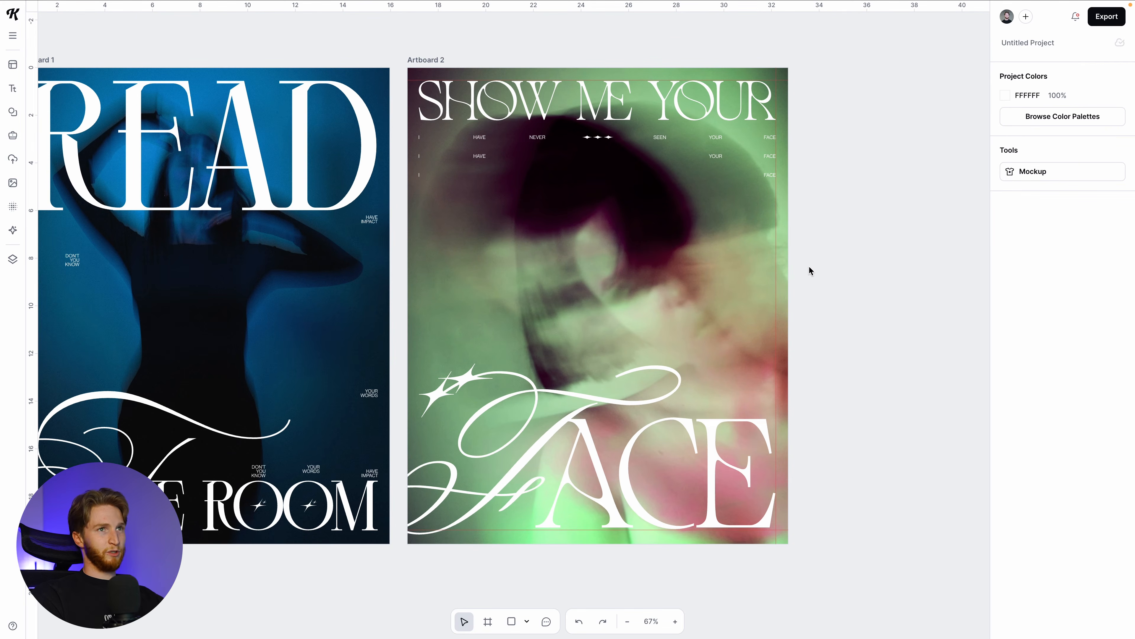
# Create a stacked small text block reading I HAVE NEVER SEEN YOUR FACE at the left margin guide, with a right-aligned copy at the right guide
pyautogui.moveTo(486, 141); pyautogui.dragTo(428, 223)
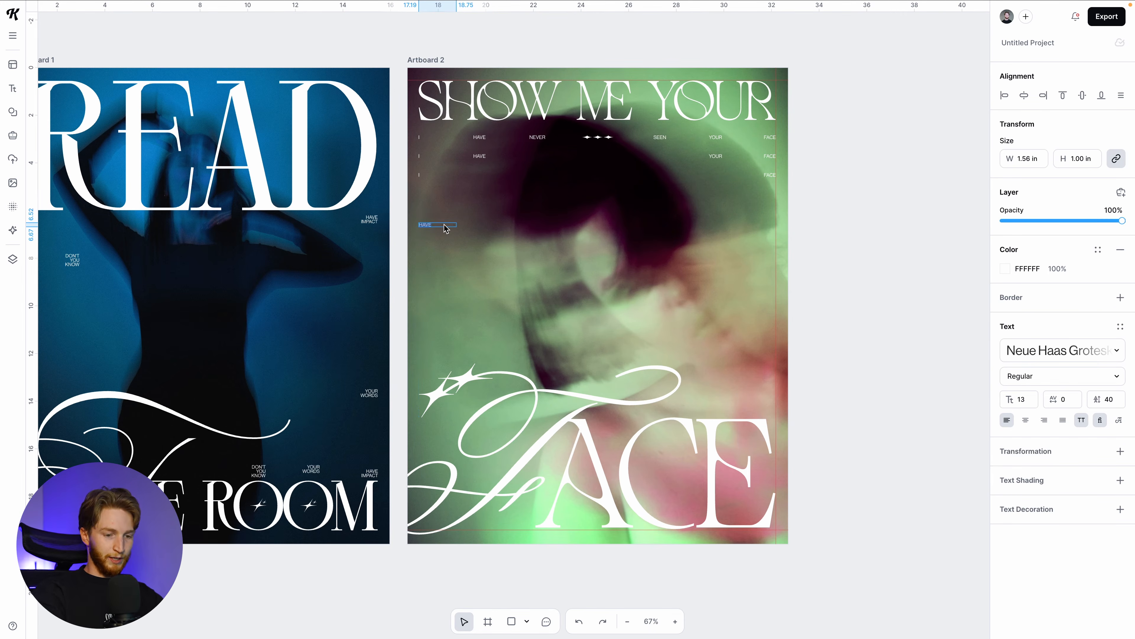
pyautogui.moveTo(425, 279); pyautogui.dragTo(462, 280)
pyautogui.moveTo(669, 280); pyautogui.dragTo(770, 276)
pyautogui.click(855, 265)
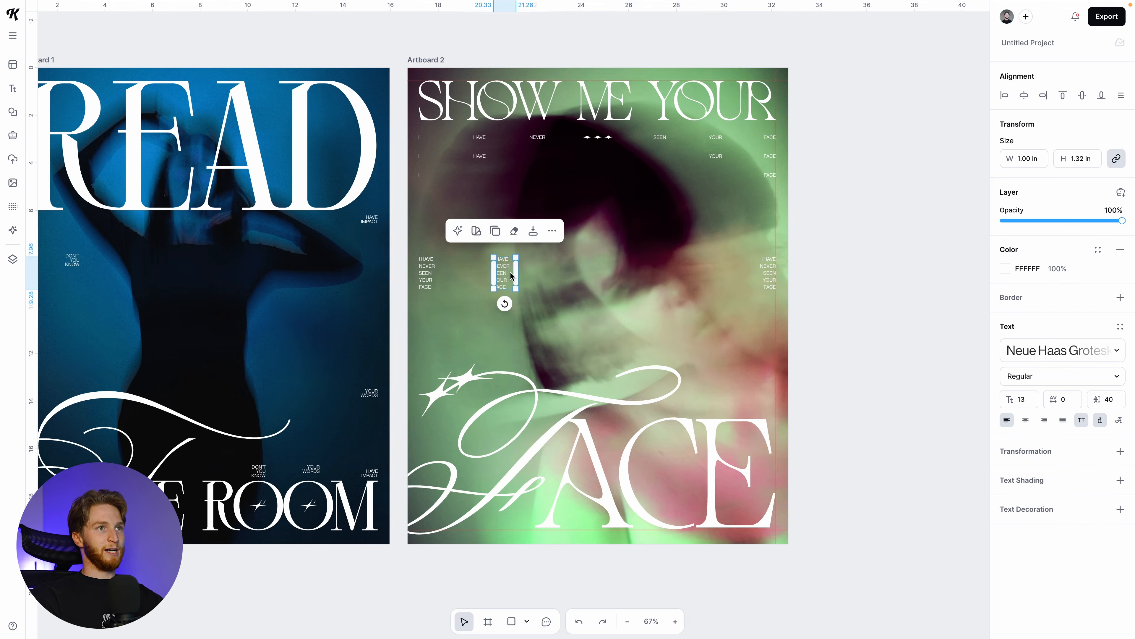
# Widen the inner caption blocks so they wrap onto two lines, and move all four blocks down to just above the large FACE lettering
pyautogui.moveTo(517, 271); pyautogui.dragTo(536, 268)
pyautogui.keyDown('shift'); pyautogui.click(506, 265); pyautogui.keyUp('shift')
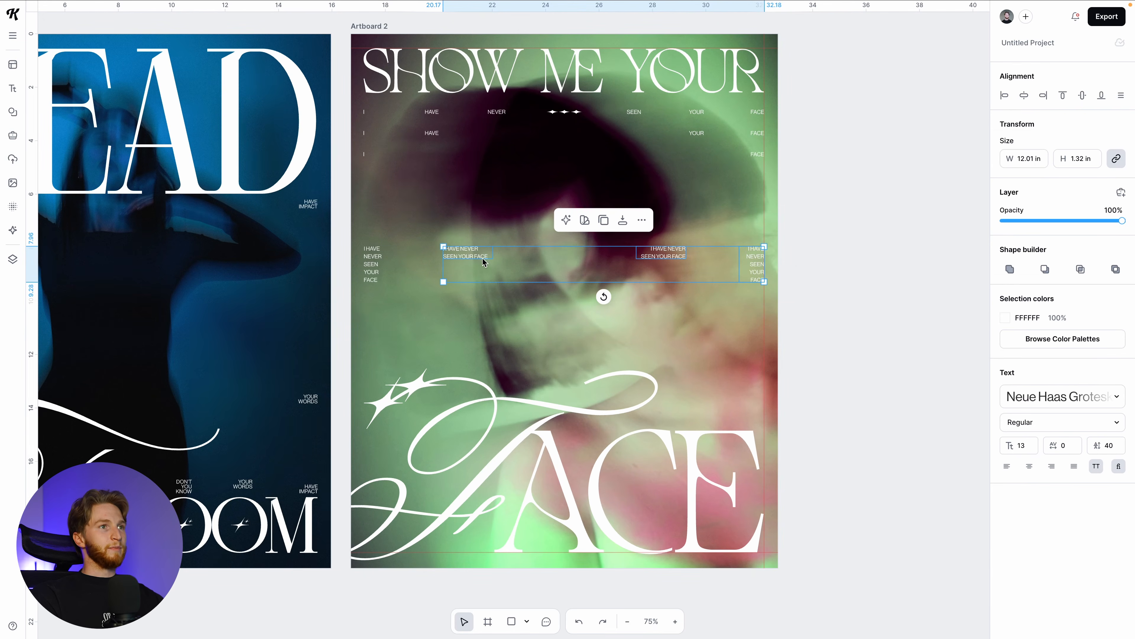
pyautogui.keyDown('shift'); pyautogui.click(372, 269); pyautogui.keyUp('shift')
pyautogui.moveTo(373, 268); pyautogui.dragTo(372, 358)
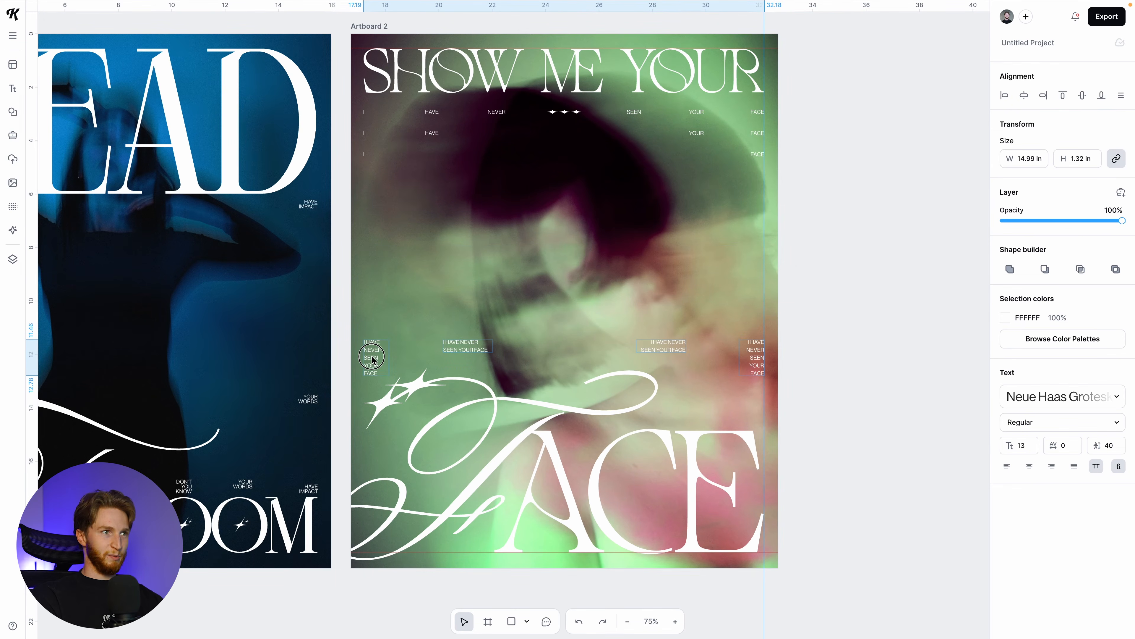
# Place a three-sparkle row between the two inner caption blocks and stack two more copies below it
pyautogui.click(876, 301)
pyautogui.scroll(-1, 876, 301)
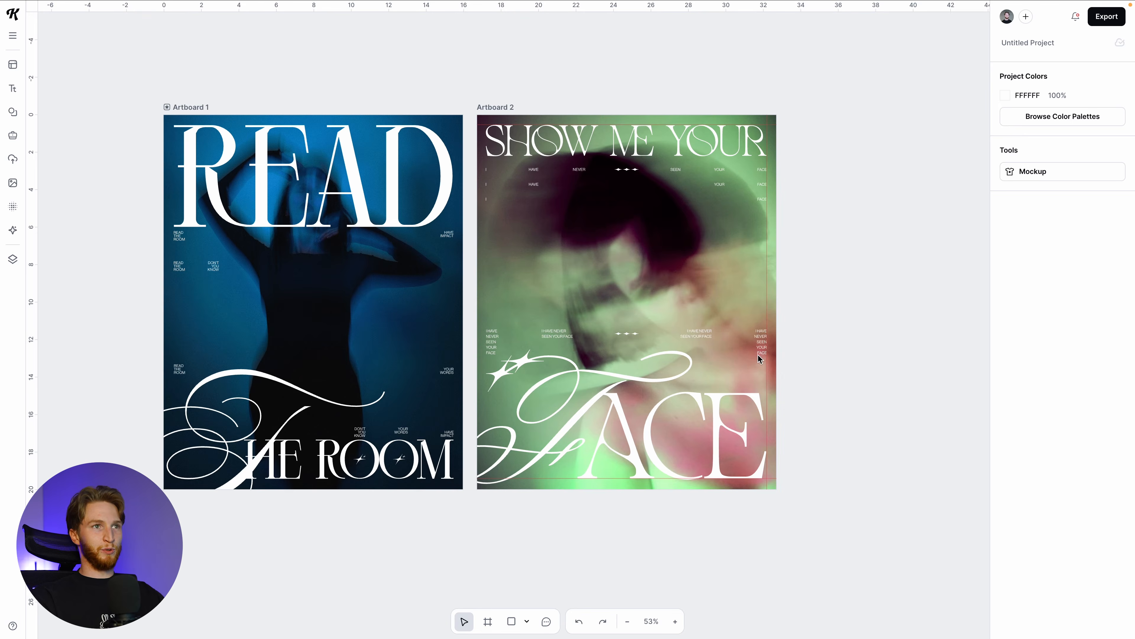
pyautogui.scroll(3, 615, 356)
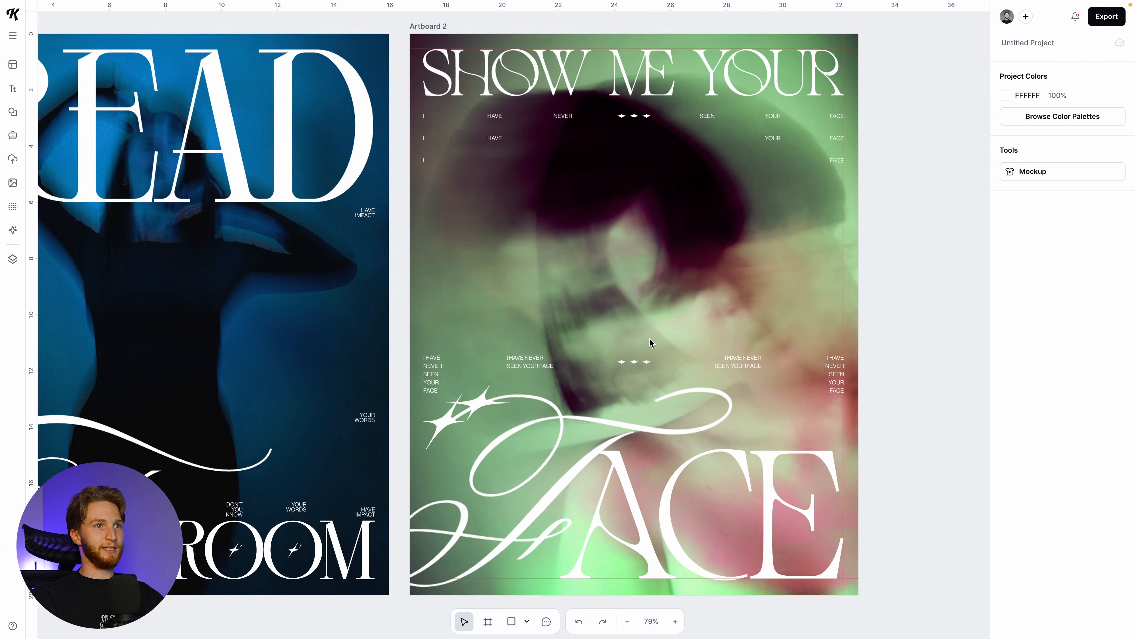
pyautogui.scroll(4, 650, 342)
pyautogui.click(644, 381)
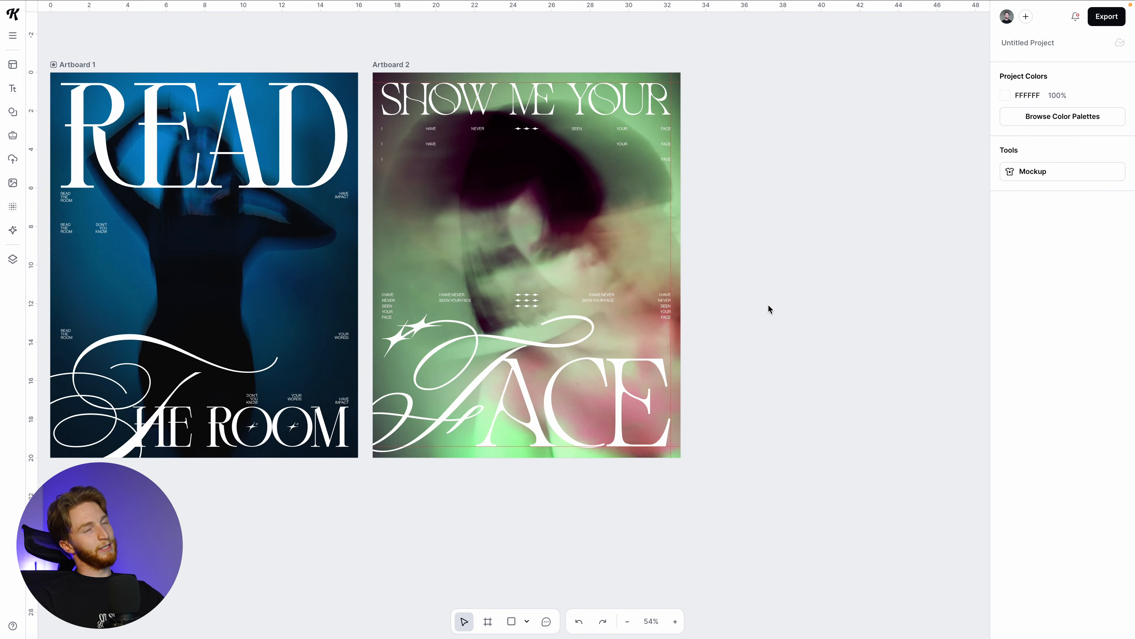
pyautogui.scroll(2, 768, 309)
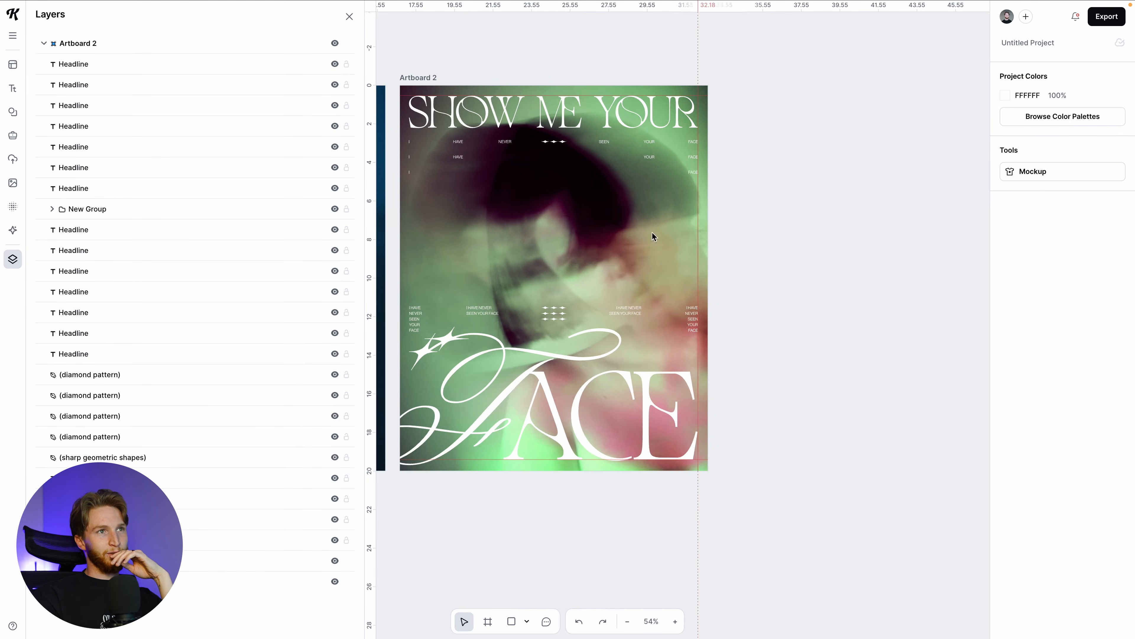
# Shift the hue of Artboard 2's background photo to 100 and set its noise to 18%
pyautogui.click(673, 236)
pyautogui.click(348, 17)
pyautogui.moveTo(1100, 568); pyautogui.dragTo(1023, 573)
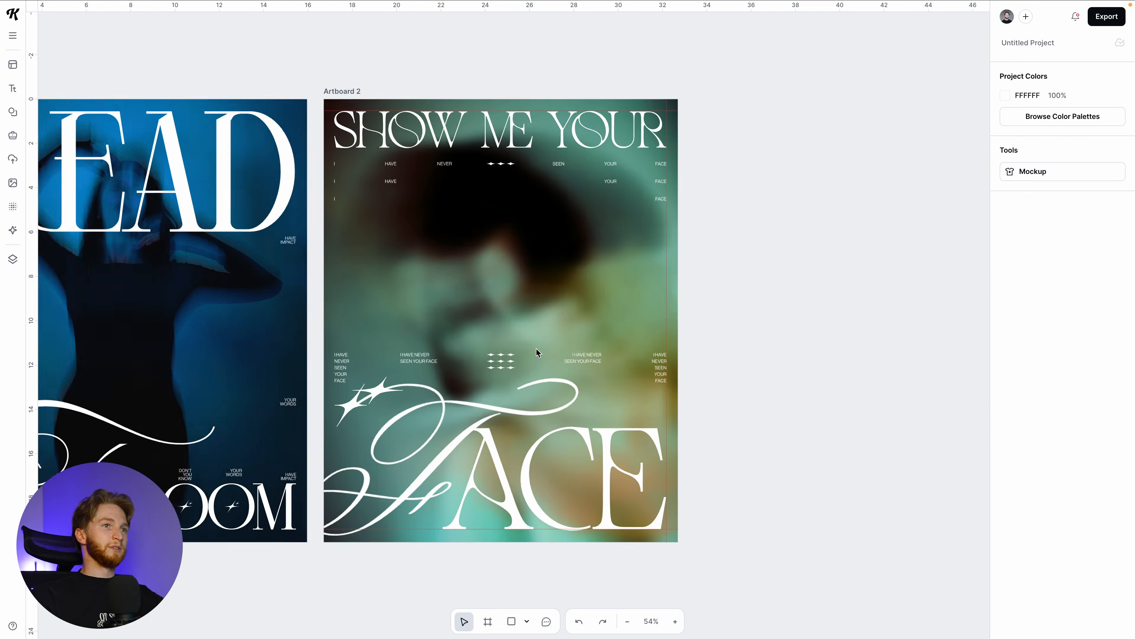
pyautogui.scroll(2, 537, 355)
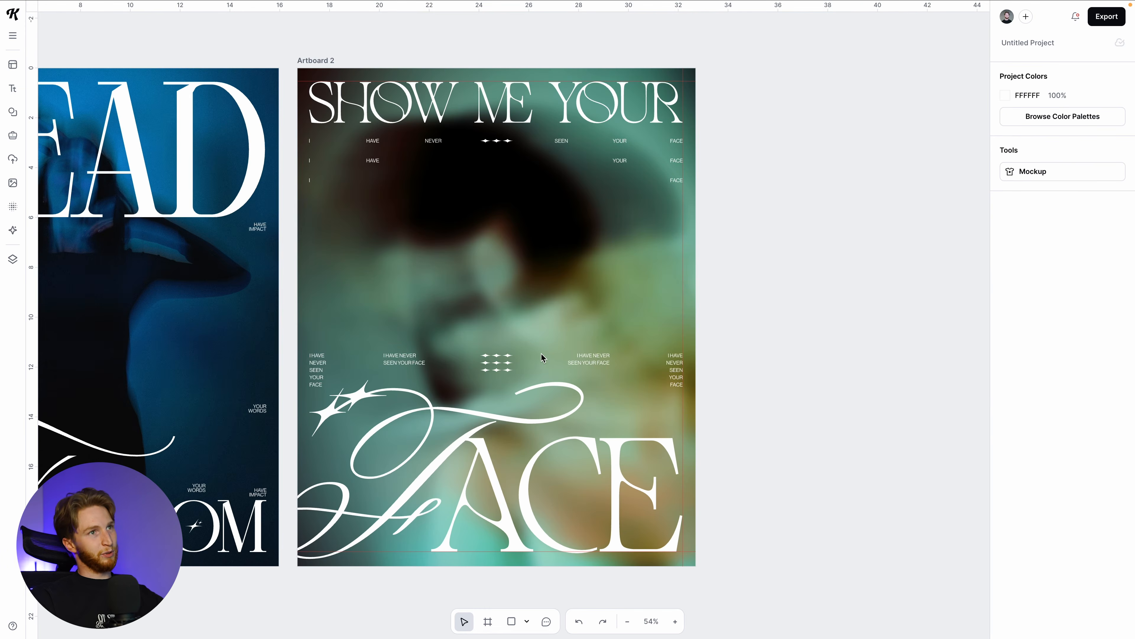
# Give the SHOW ME YOUR headline a white glow using drop-shadow text shading in FFFFFF, with offset 0 and blur 8
pyautogui.click(536, 303)
pyautogui.moveTo(1070, 592); pyautogui.dragTo(1059, 592)
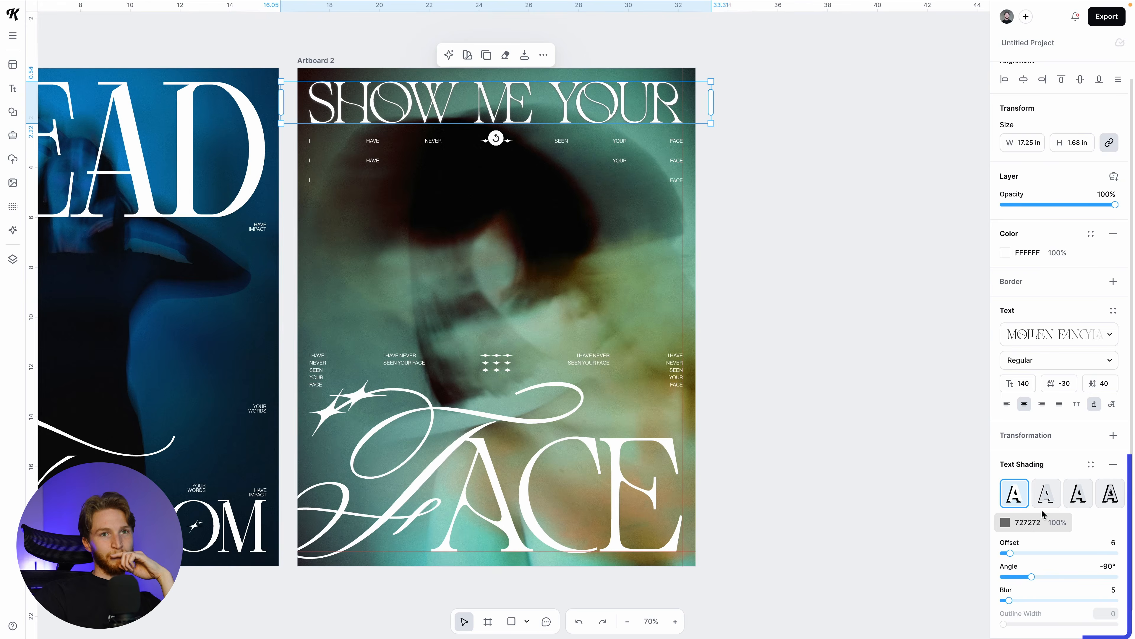
pyautogui.click(1005, 525)
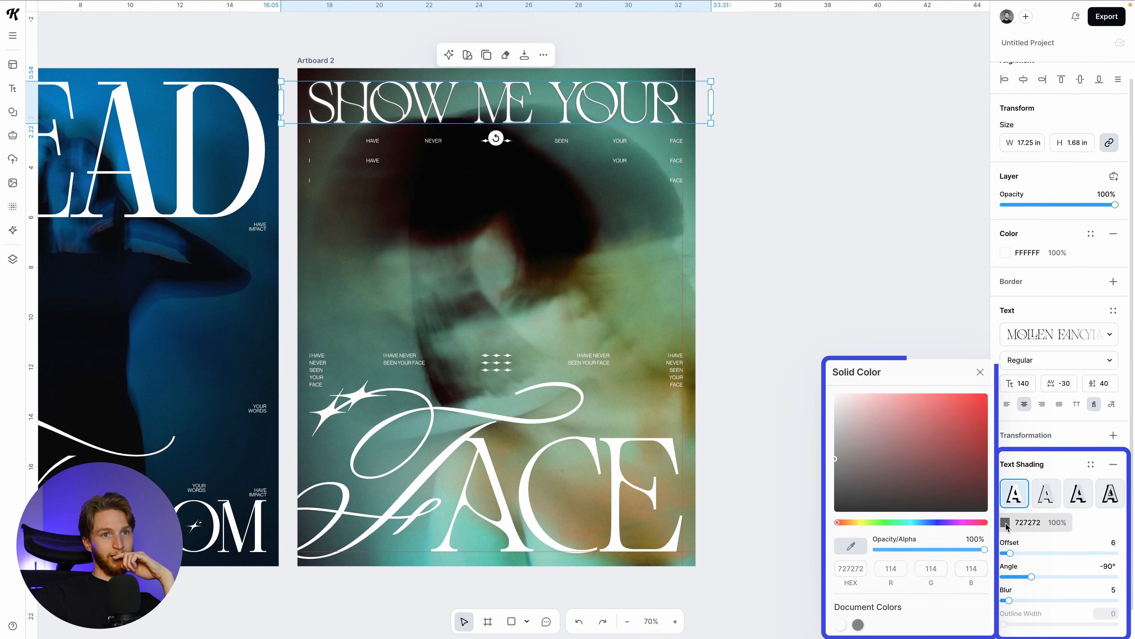
pyautogui.moveTo(877, 460); pyautogui.dragTo(687, 253)
pyautogui.moveTo(1010, 553); pyautogui.dragTo(935, 560)
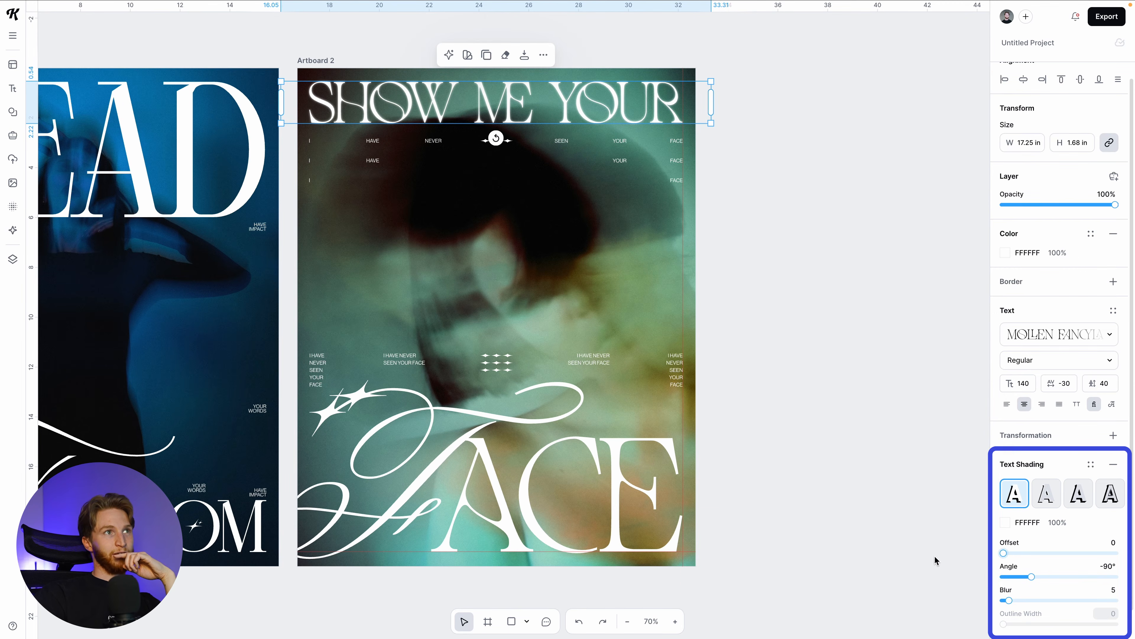
pyautogui.moveTo(1011, 601)
pyautogui.mouseDown()
pyautogui.moveTo(1035, 599)
pyautogui.moveTo(996, 603)
pyautogui.moveTo(1011, 608)
pyautogui.mouseUp()
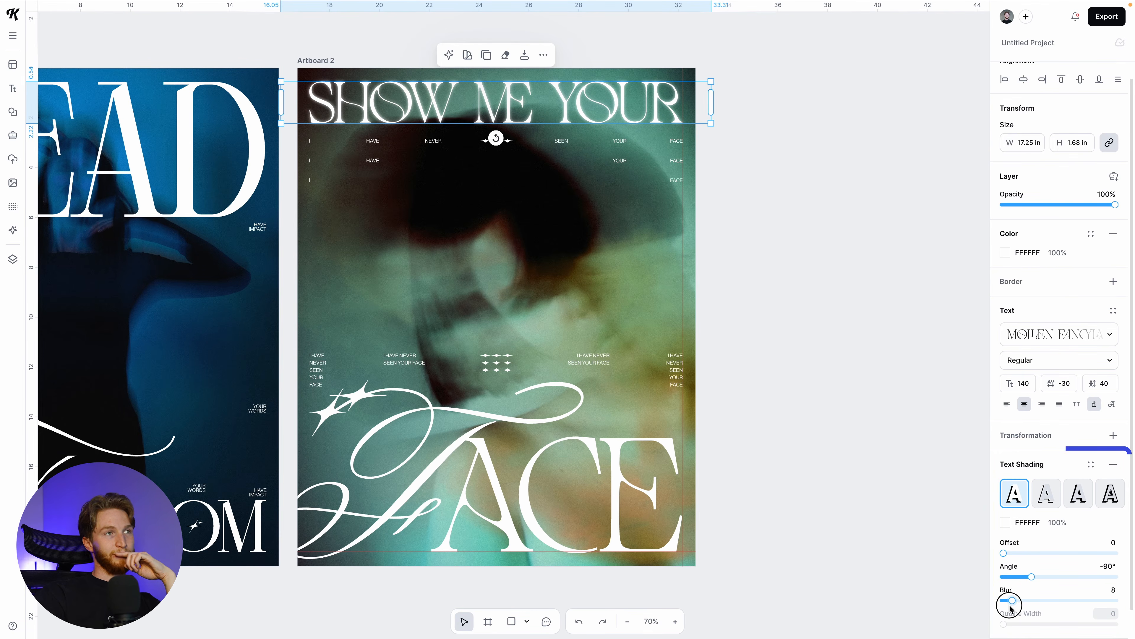
# Copy the shadow of the SHOW ME YOUR headline
pyautogui.rightClick(506, 93)
pyautogui.moveTo(584, 152)
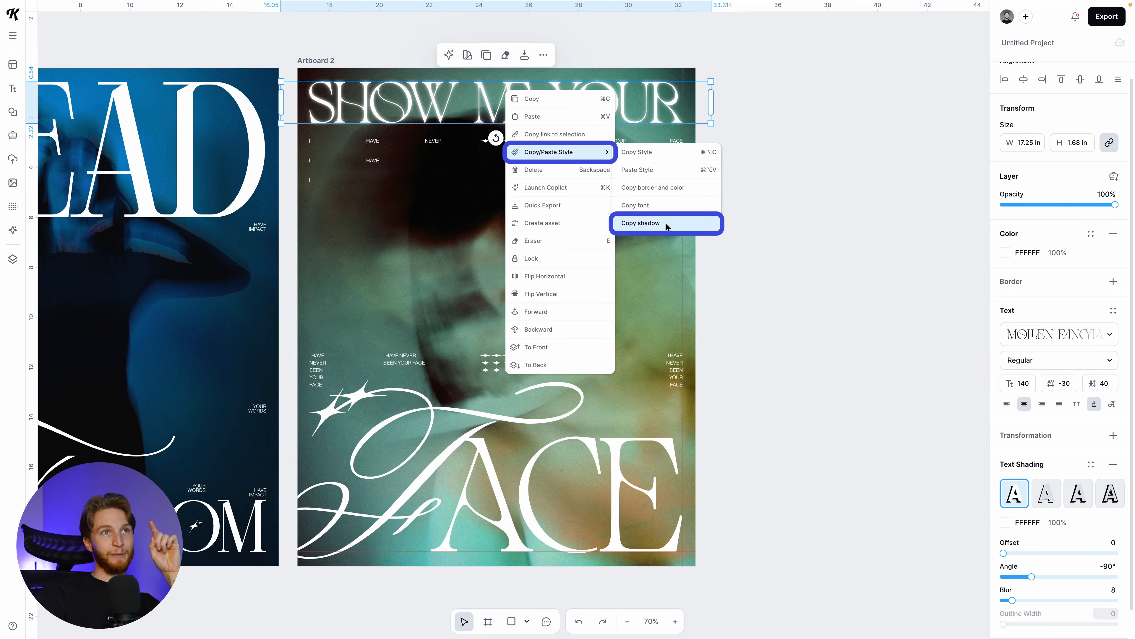
pyautogui.click(665, 223)
# Lock the background photo of Artboard 2
pyautogui.click(323, 201)
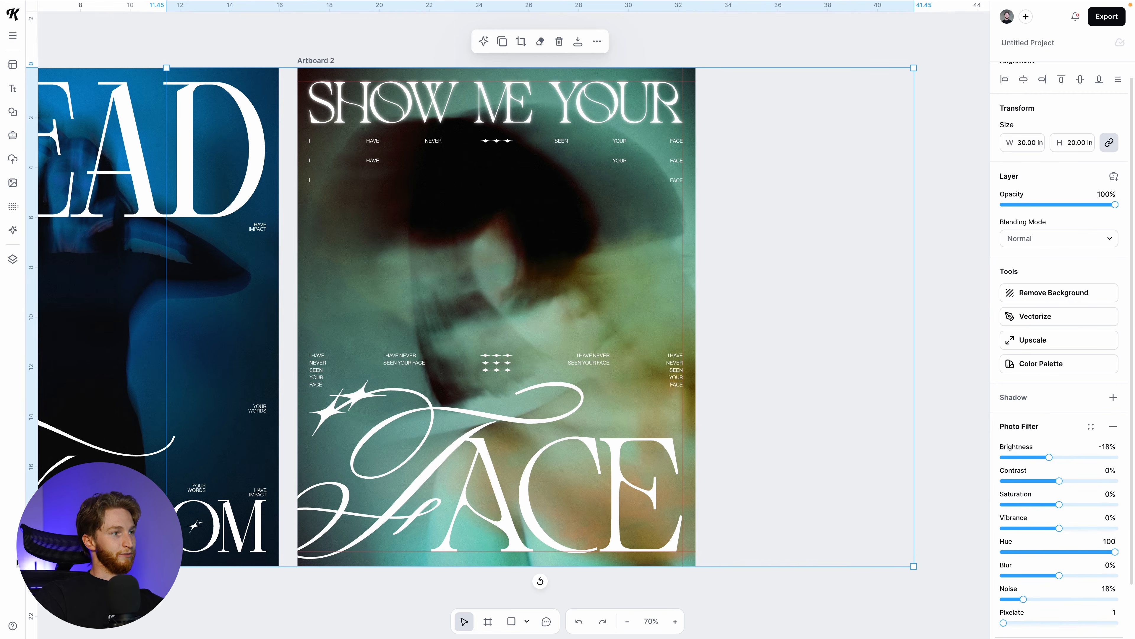
pyautogui.click(13, 259)
pyautogui.click(321, 540)
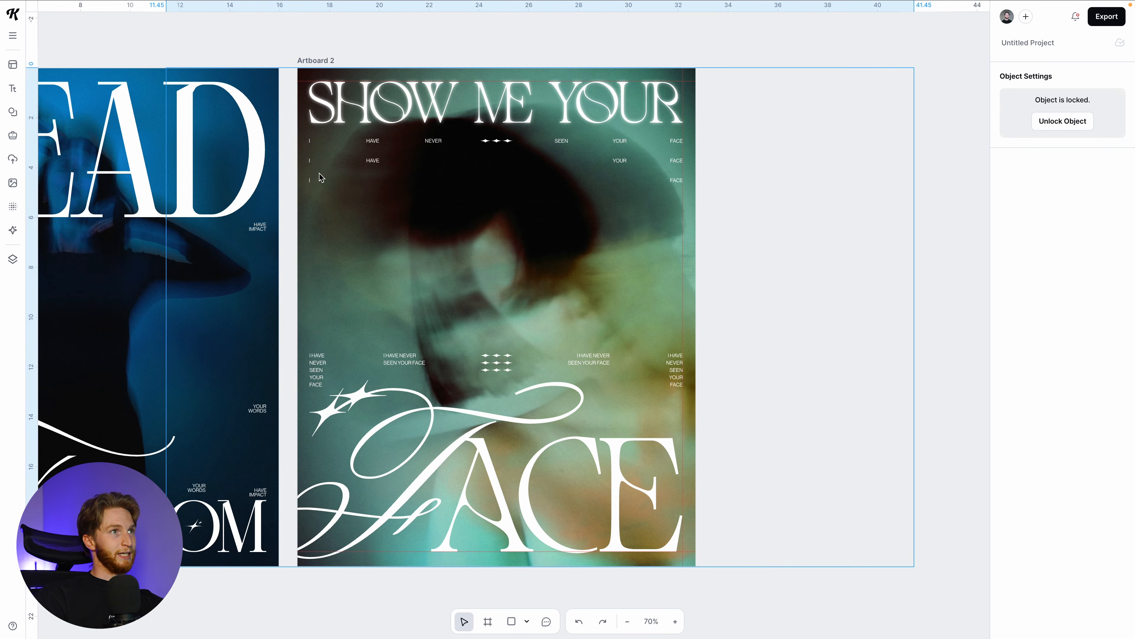
# Paste the copied shadow onto all the small caption texts and the large ACE lettering together
pyautogui.moveTo(311, 206); pyautogui.dragTo(688, 131)
pyautogui.keyDown('shift'); pyautogui.click(316, 372); pyautogui.keyUp('shift')
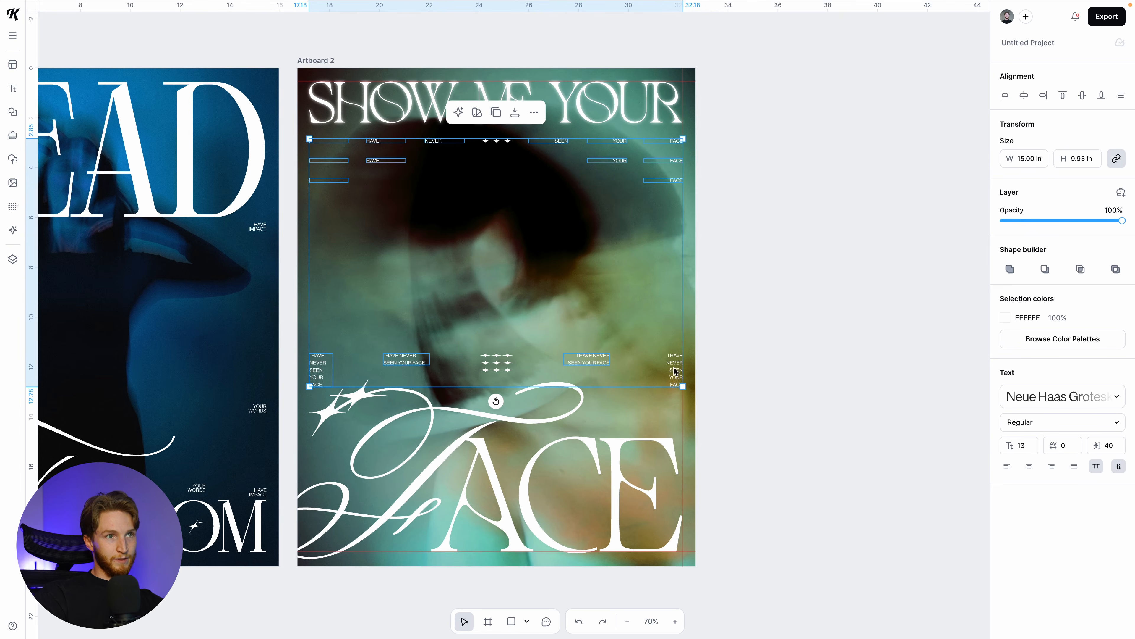
pyautogui.keyDown('shift'); pyautogui.click(532, 462); pyautogui.keyUp('shift')
pyautogui.rightClick(533, 463)
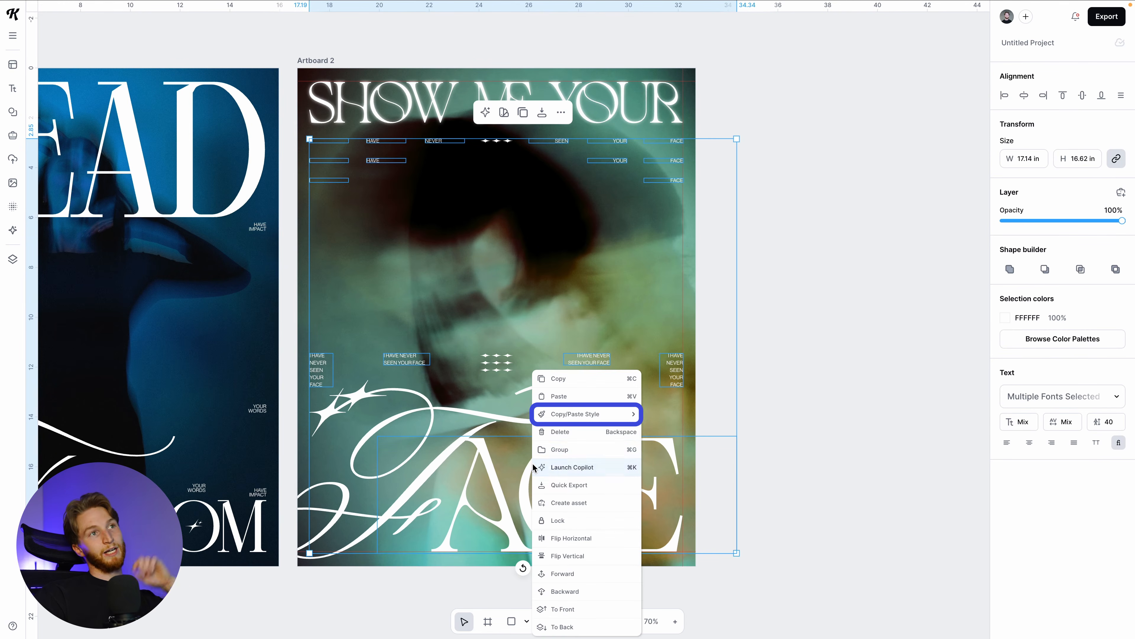
pyautogui.moveTo(594, 415)
pyautogui.click(681, 428)
pyautogui.click(853, 385)
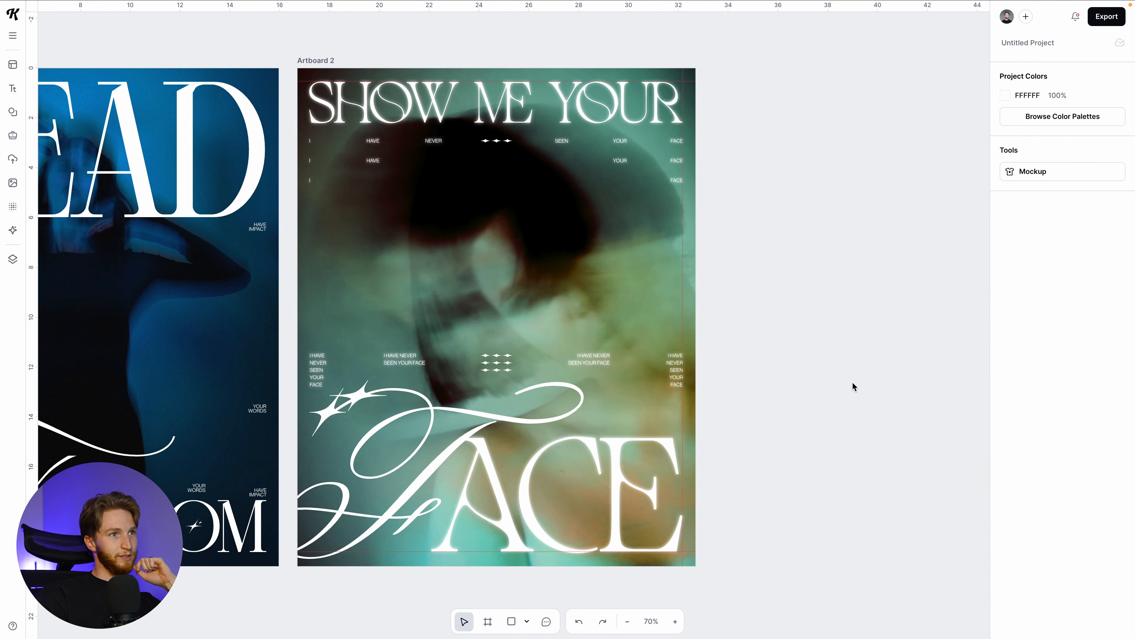
# Paste the copied shadow onto the script F with the long swash
pyautogui.click(439, 460)
pyautogui.rightClick(439, 463)
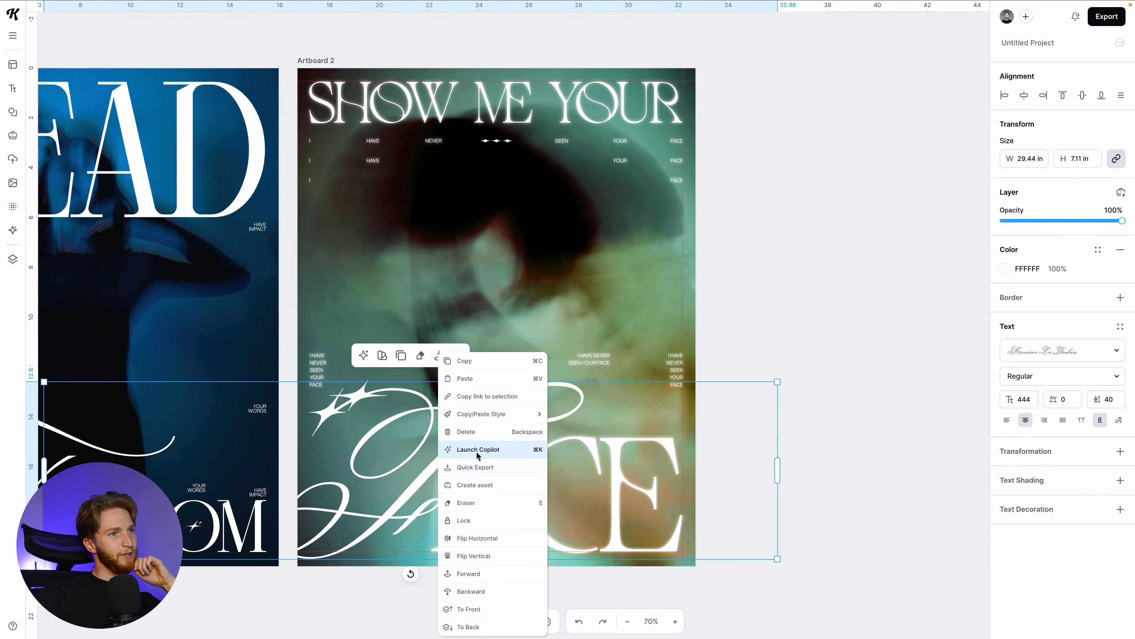
pyautogui.moveTo(484, 413)
pyautogui.click(577, 431)
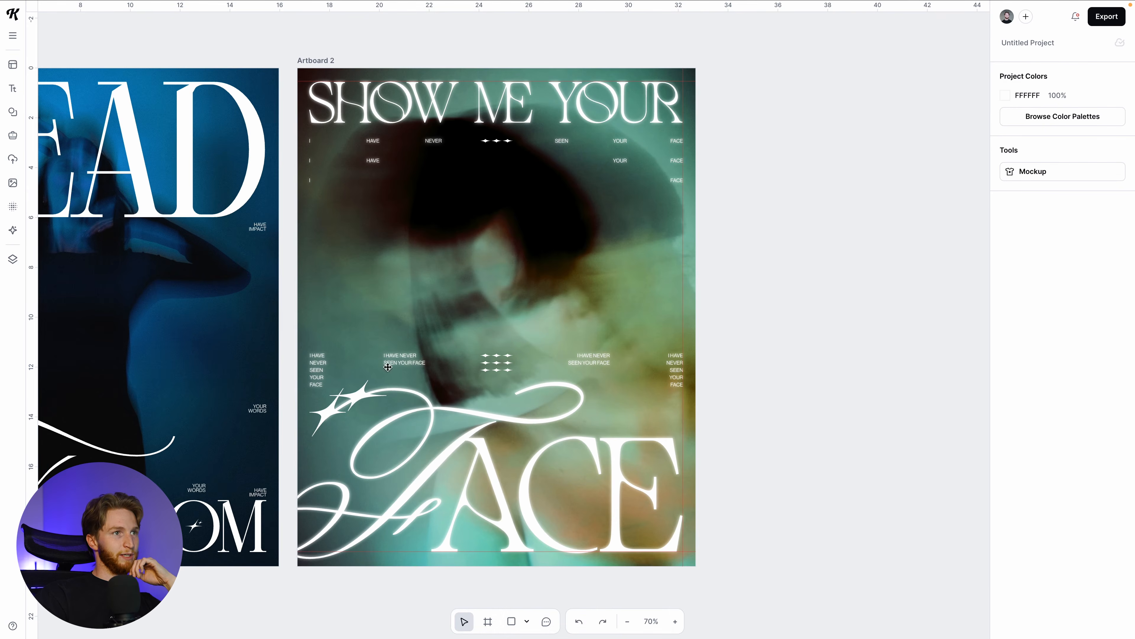
# Paste the headline's shadow onto the small sparkle rows, both the three lower rows and the one beneath the headline
pyautogui.click(499, 361)
pyautogui.moveTo(511, 366); pyautogui.dragTo(499, 141)
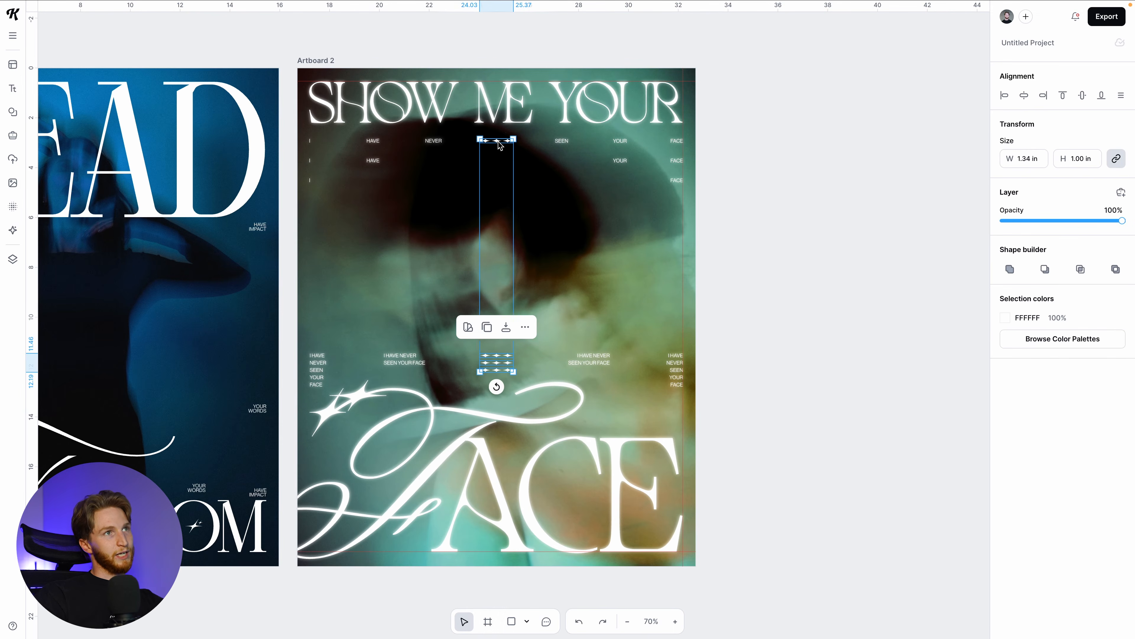
pyautogui.rightClick(499, 142)
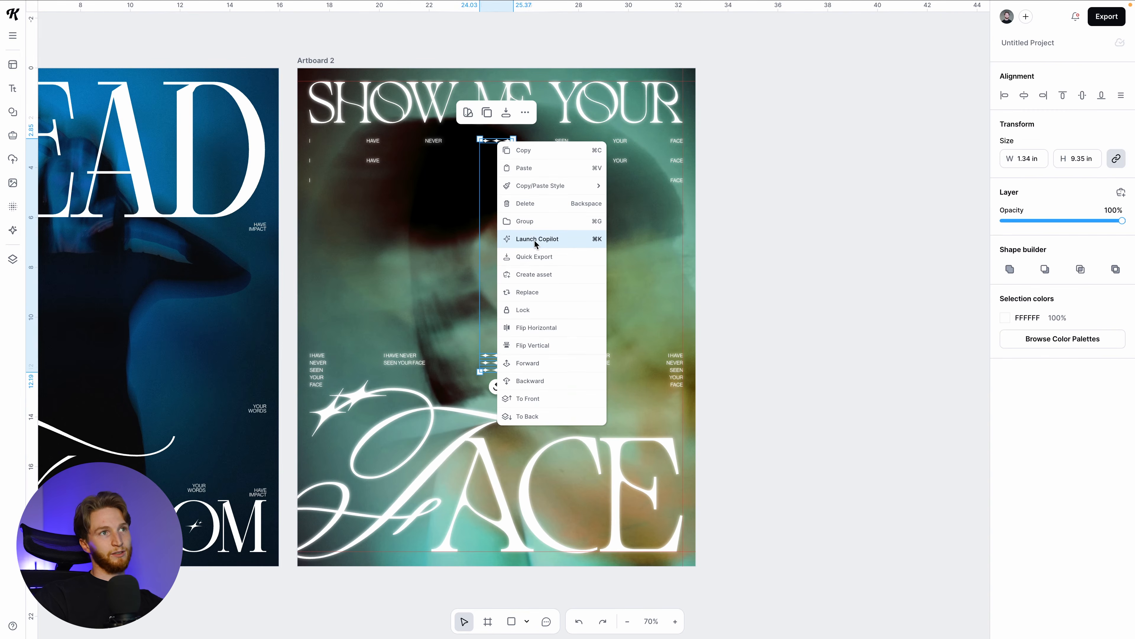
pyautogui.moveTo(547, 185)
pyautogui.click(650, 204)
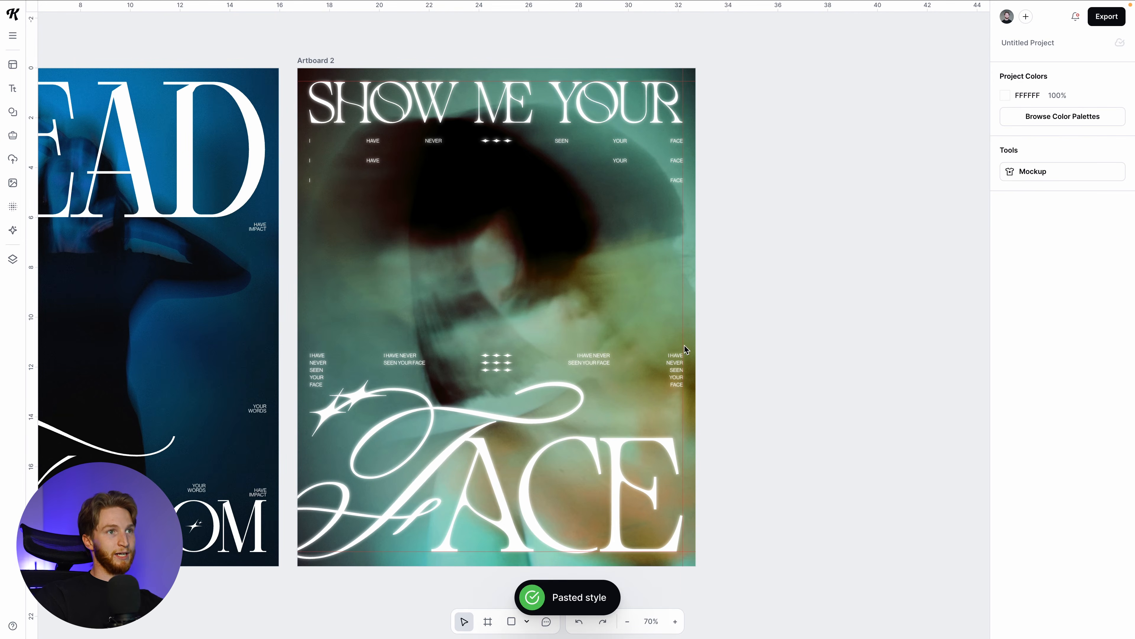
# Reduce the shading blur of the right-aligned two-line caption I HAVE NEVER SEEN YOUR FACE to 2
pyautogui.scroll(10, 350, 435)
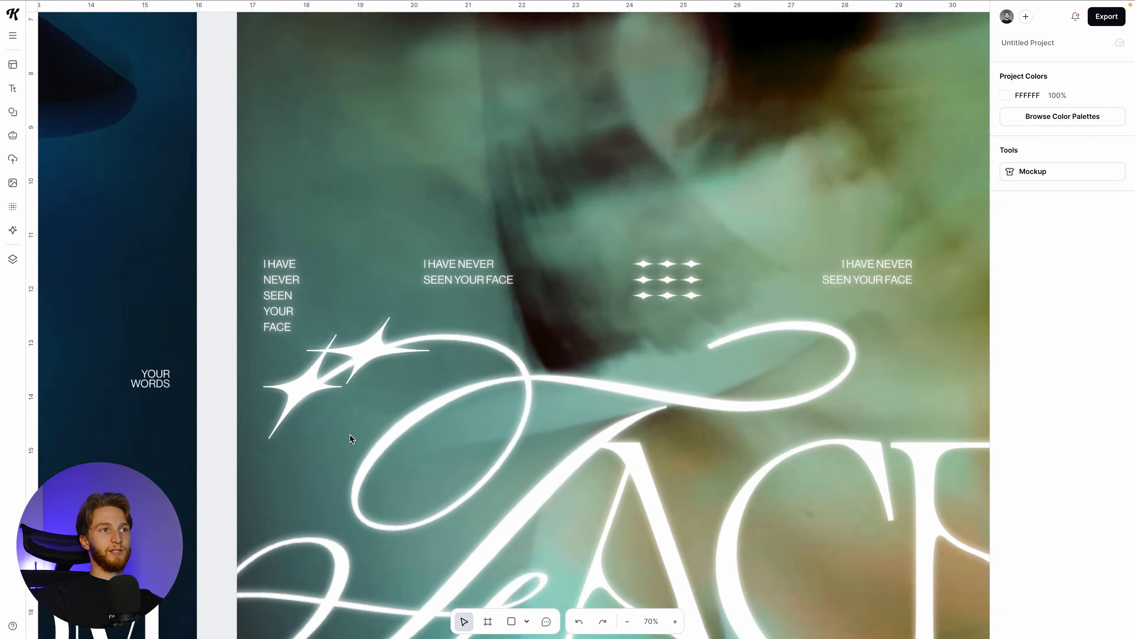
pyautogui.click(512, 205)
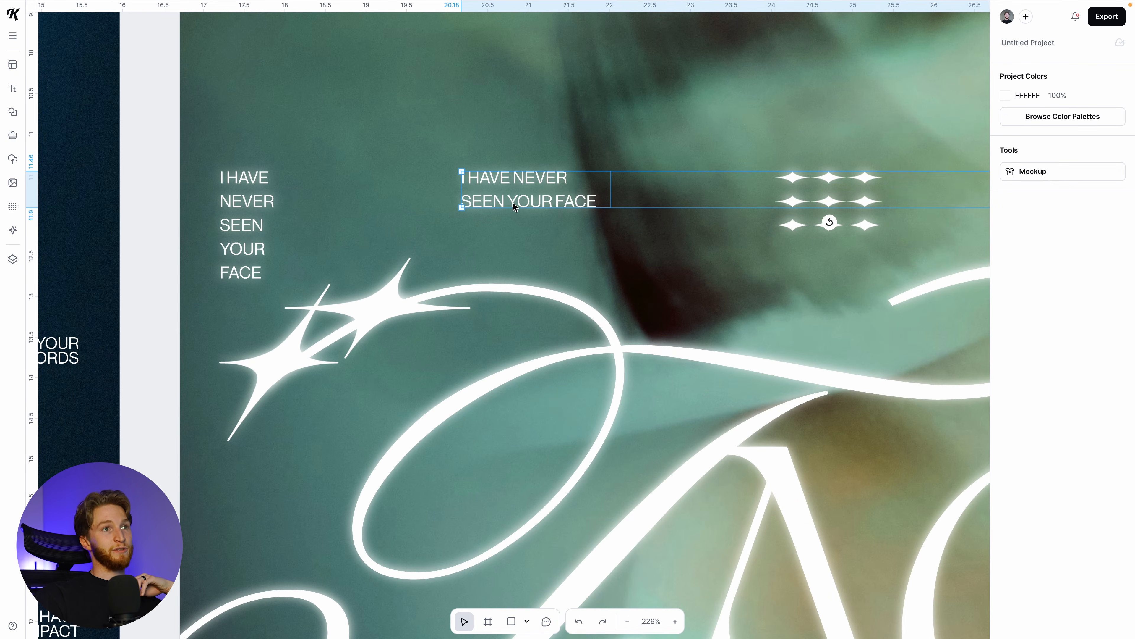
pyautogui.hscroll(6, 541, 236)
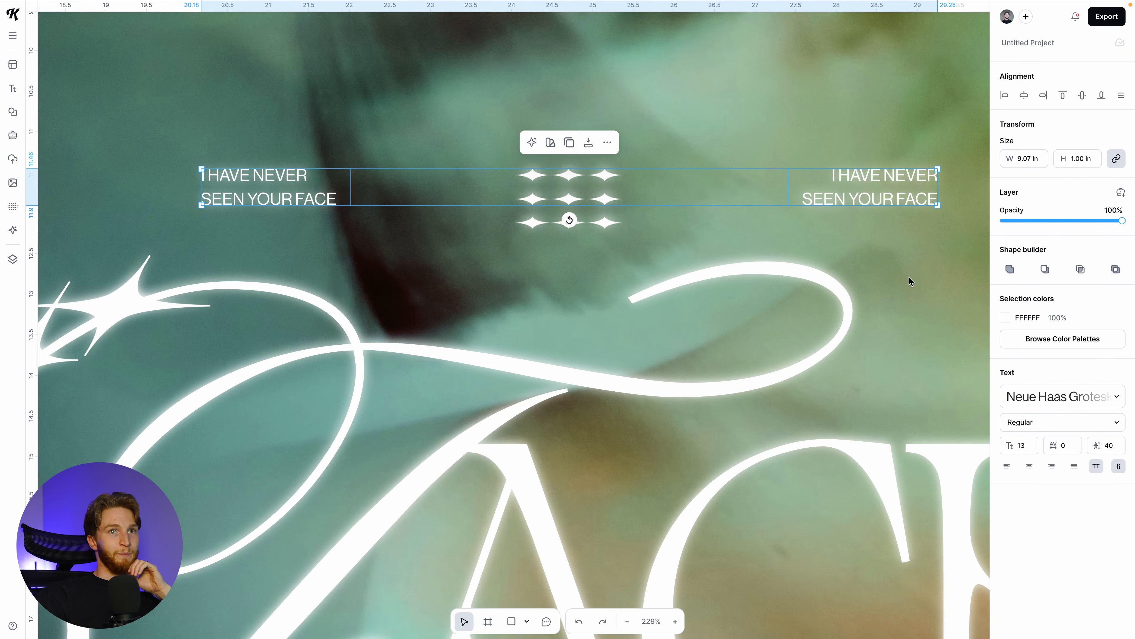
pyautogui.click(802, 229)
pyautogui.click(843, 194)
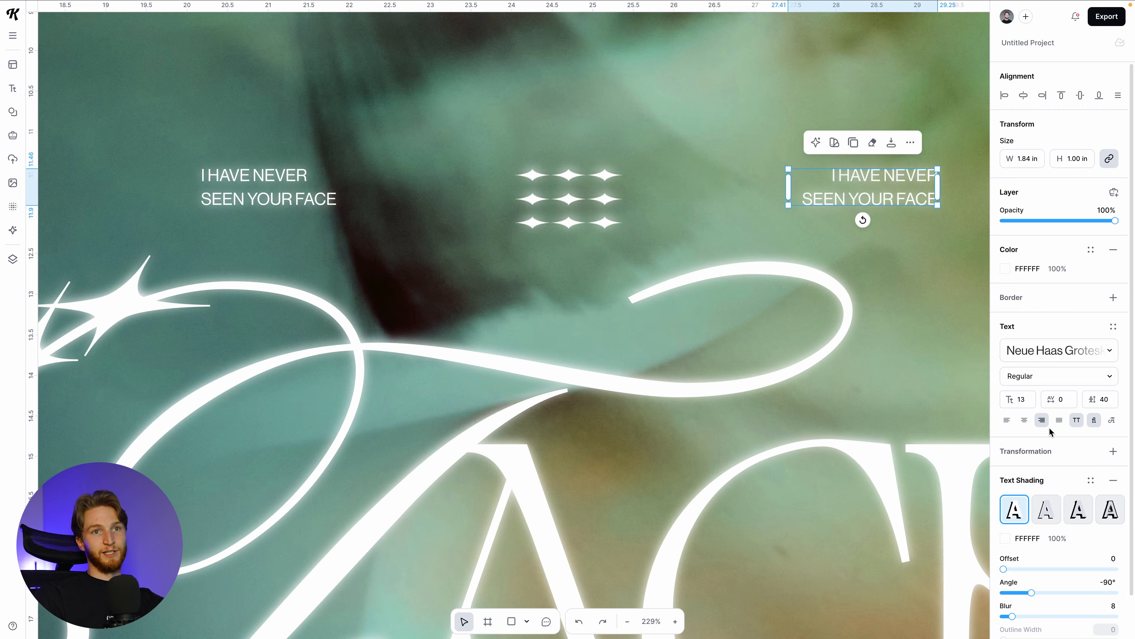
pyautogui.moveTo(1007, 617); pyautogui.dragTo(1018, 619)
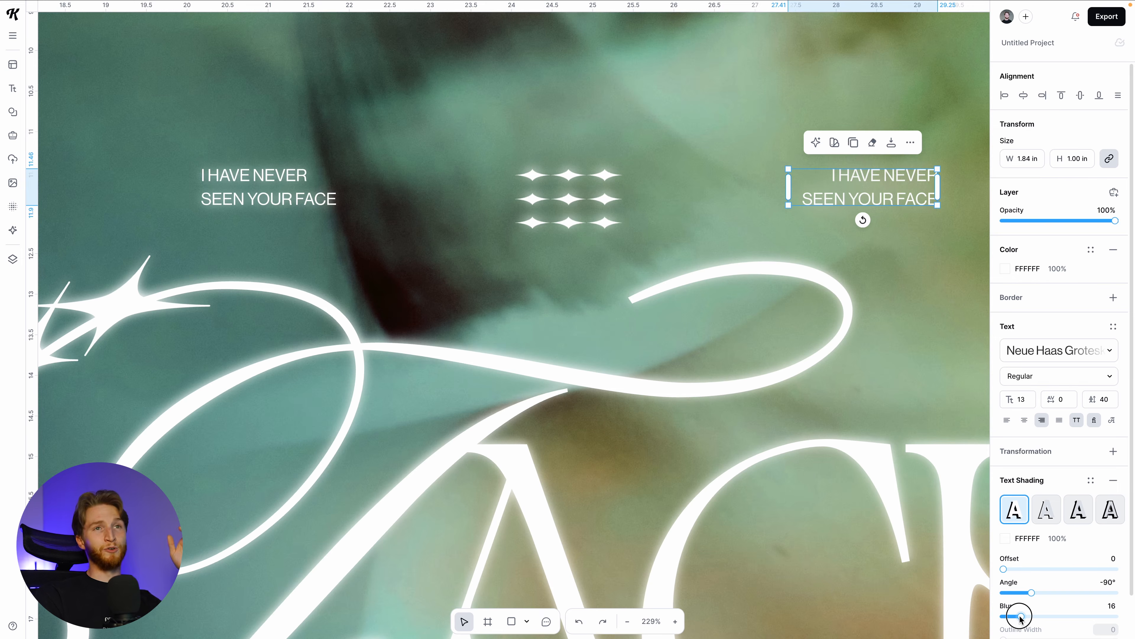
pyautogui.moveTo(1020, 619); pyautogui.dragTo(1004, 620)
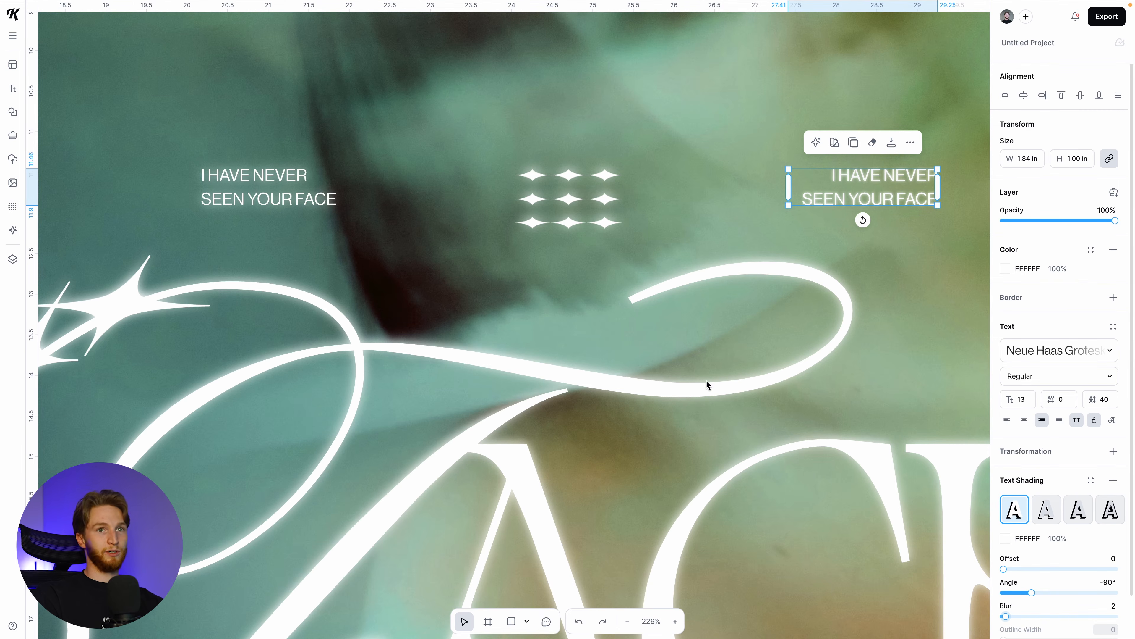
# Copy the softened caption's shadow and paste it onto the other I HAVE NEVER SEEN YOUR FACE caption blocks above FACE
pyautogui.rightClick(879, 201)
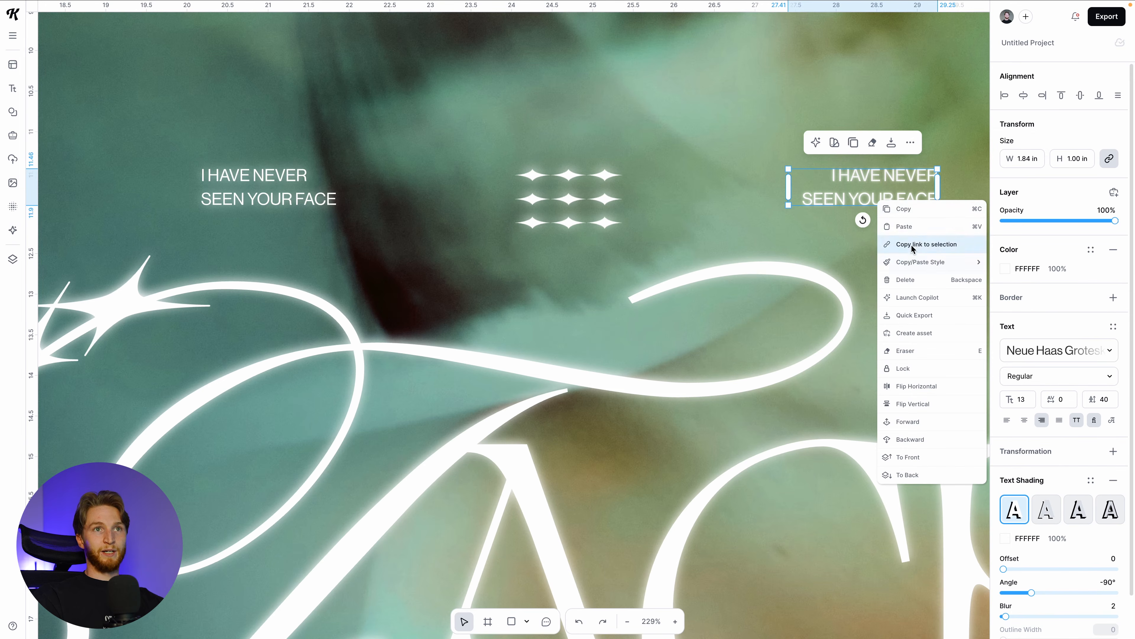
pyautogui.moveTo(934, 262)
pyautogui.click(1027, 333)
pyautogui.scroll(-5, 572, 233)
pyautogui.click(405, 207)
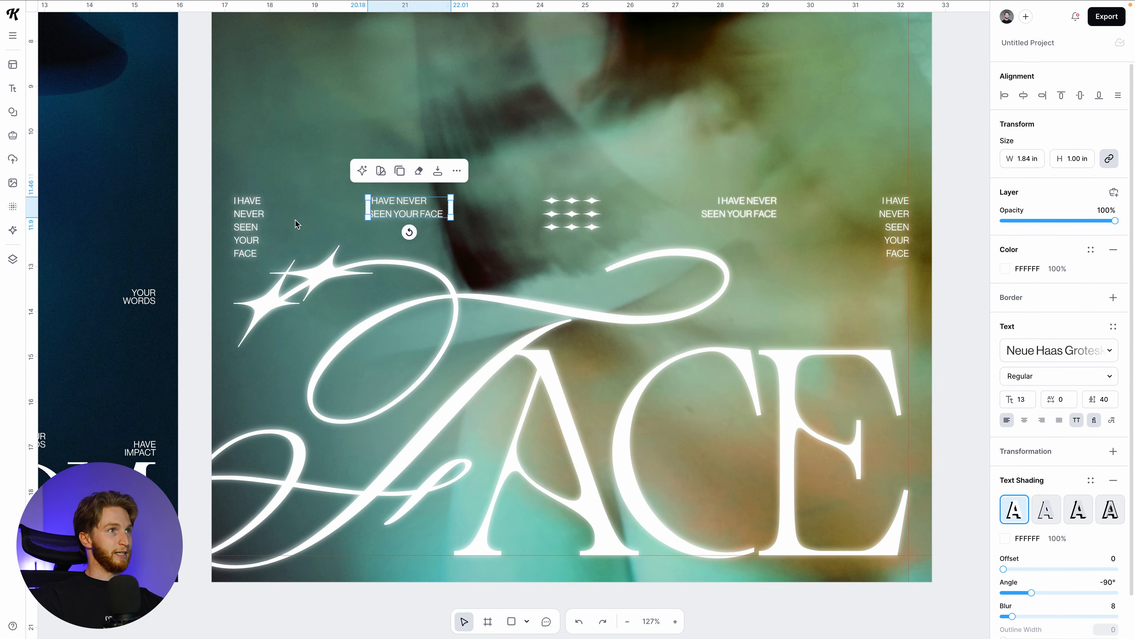
pyautogui.keyDown('shift'); pyautogui.click(258, 217); pyautogui.keyUp('shift')
pyautogui.press('super+alt+v')
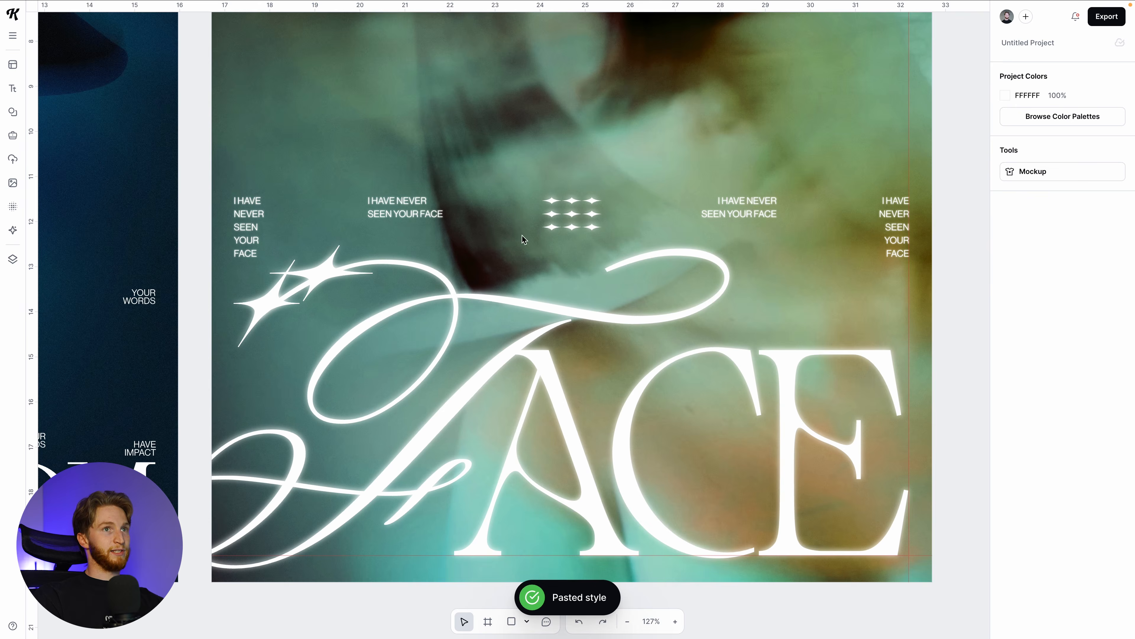
# Paste the softened caption shadow onto the scattered caption words beneath the SHOW ME YOUR headline
pyautogui.scroll(7, 482, 237)
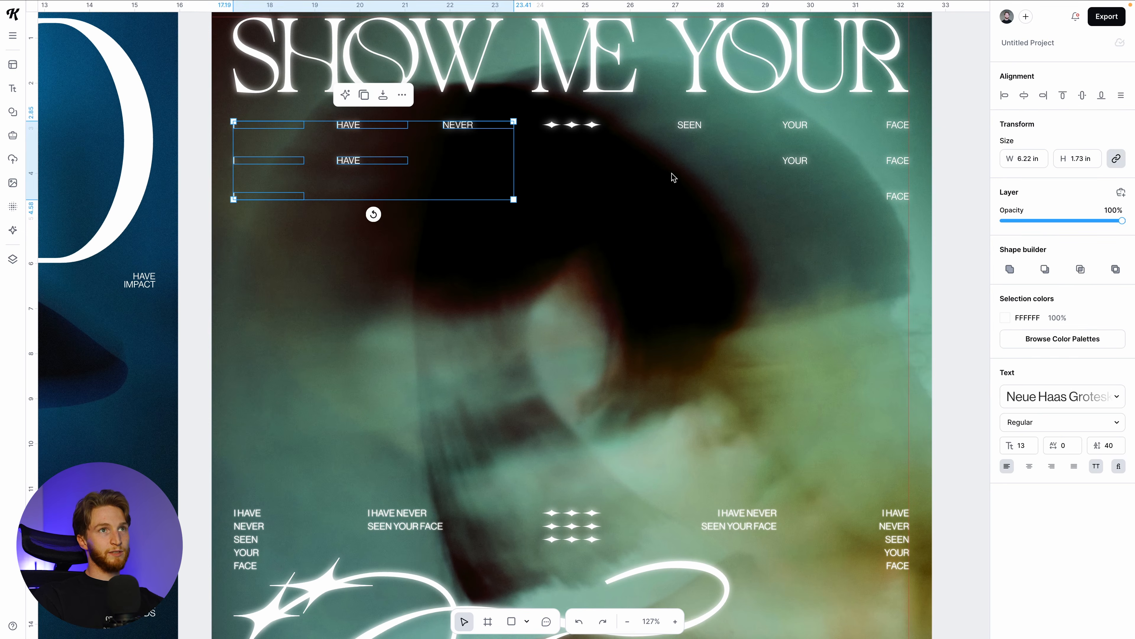
pyautogui.moveTo(677, 180); pyautogui.dragTo(904, 125)
pyautogui.rightClick(573, 125)
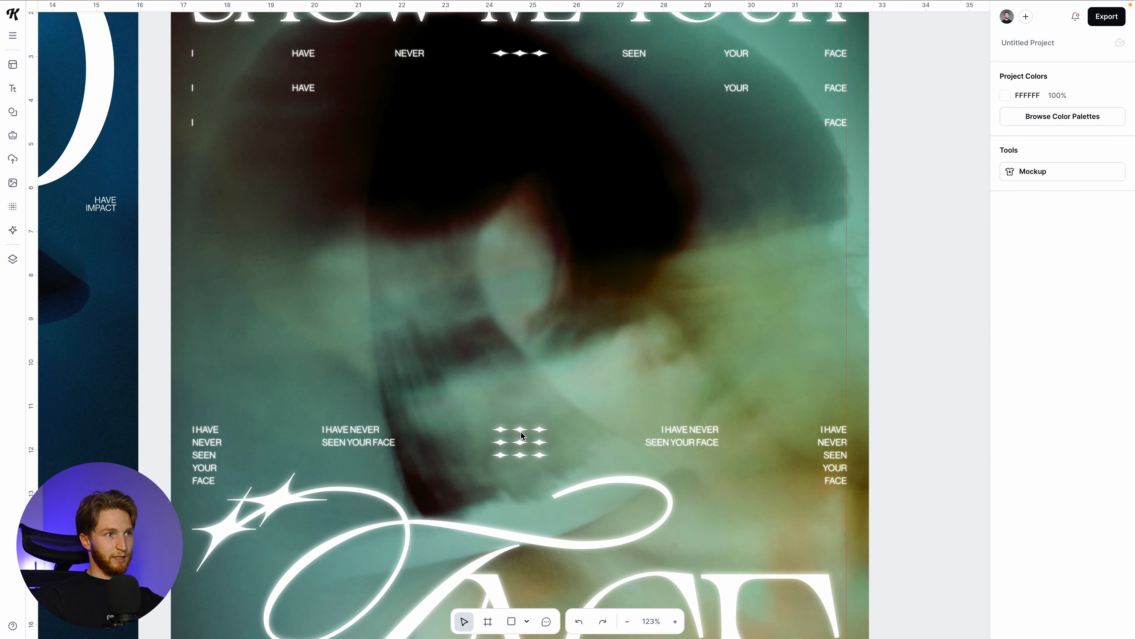
# Give the small sparkle rows between the lower captions a tighter white shadow with offset 0 and blur 2
pyautogui.click(521, 430)
pyautogui.keyDown('shift'); pyautogui.click(538, 443); pyautogui.keyUp('shift')
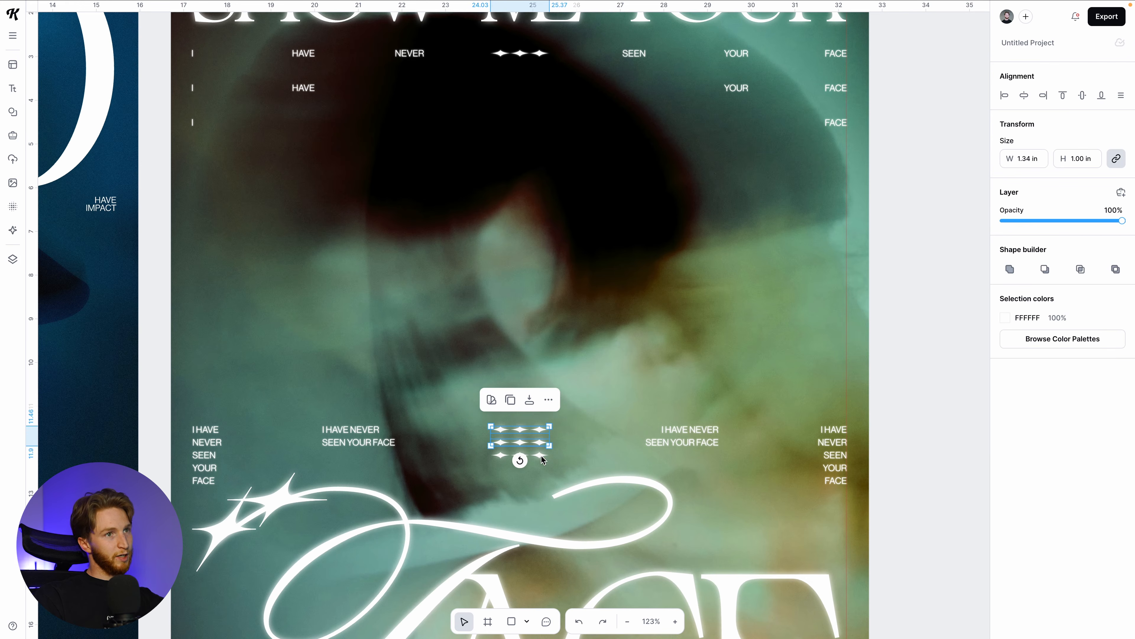
pyautogui.keyDown('shift'); pyautogui.click(540, 455); pyautogui.keyUp('shift')
pyautogui.rightClick(540, 455)
pyautogui.moveTo(592, 401)
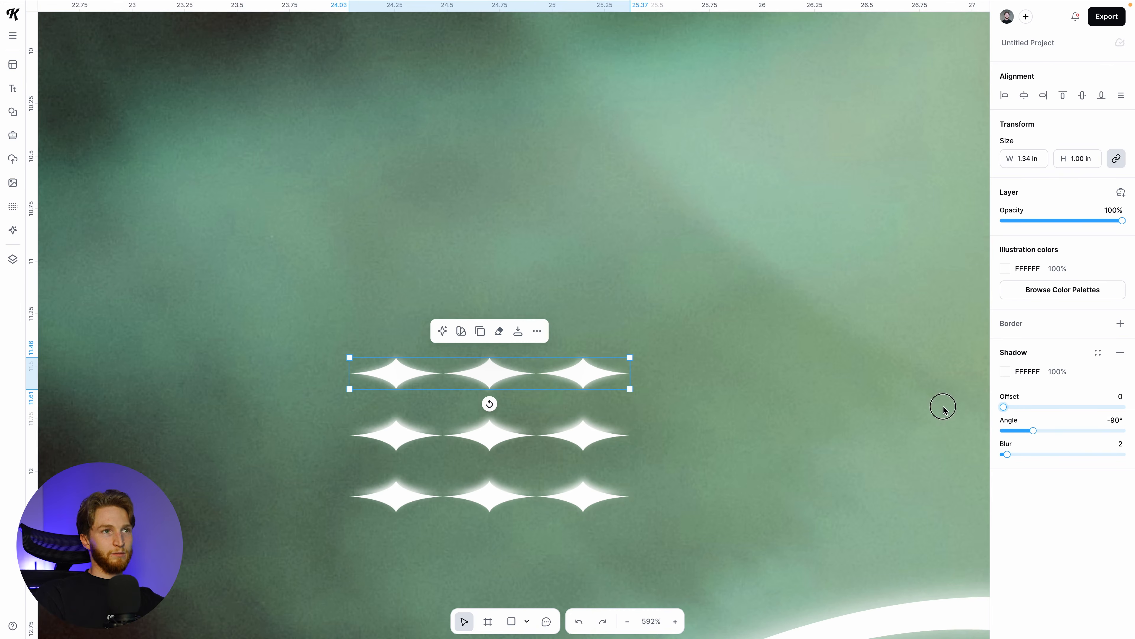
pyautogui.click(594, 441)
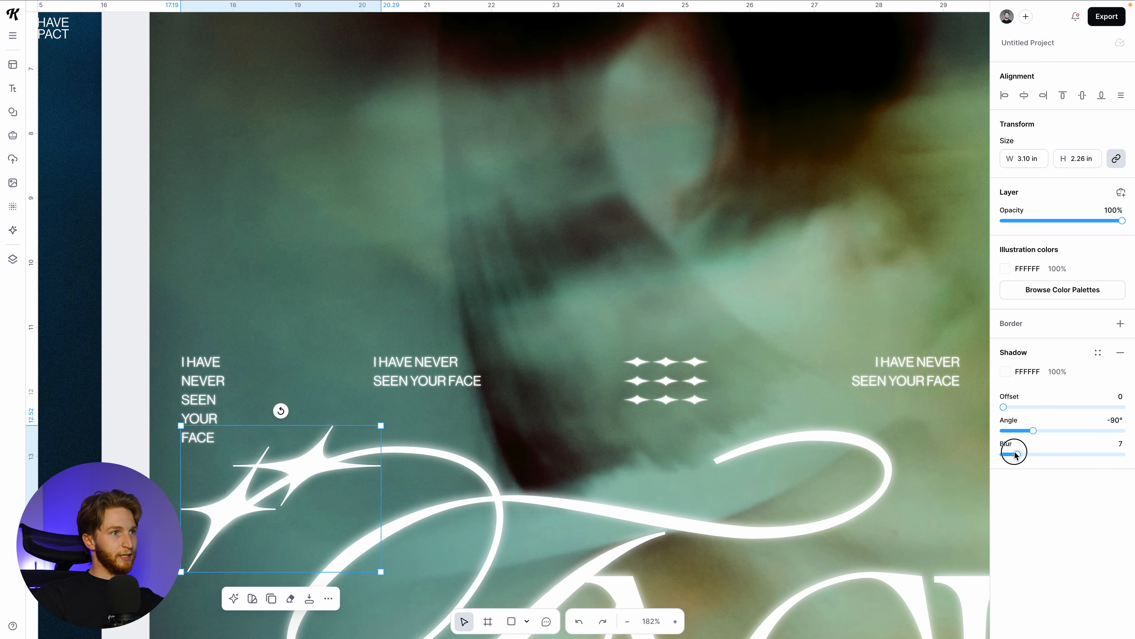
# Set the shadow blur of the large sparkle accents beside the swash to 4 and check the headline's glow
pyautogui.moveTo(1016, 452); pyautogui.dragTo(1009, 453)
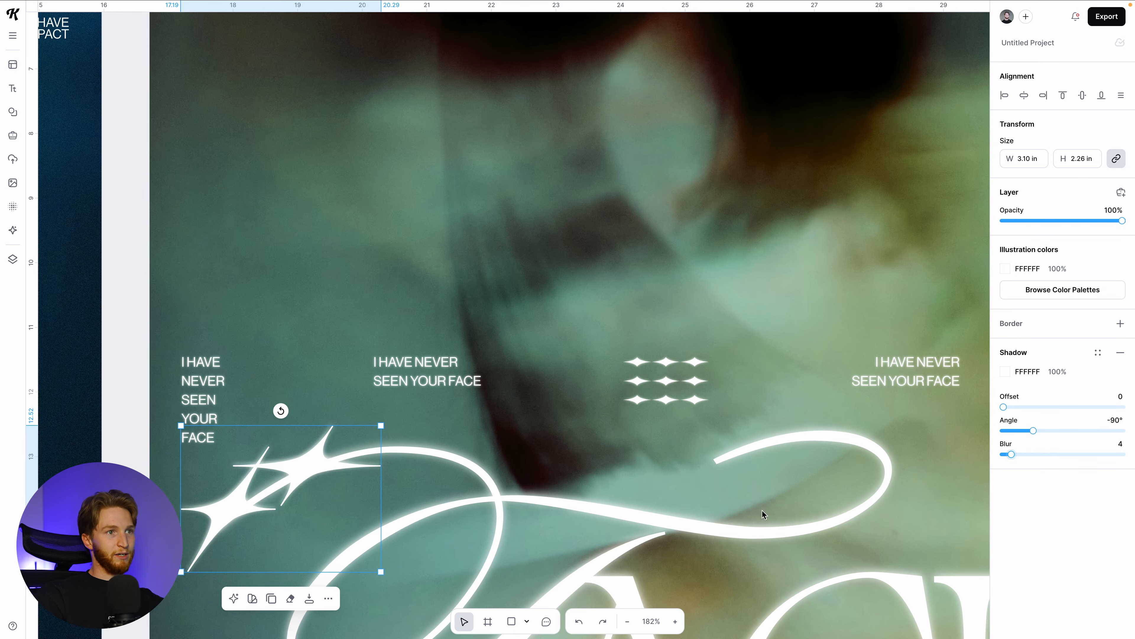
pyautogui.click(665, 528)
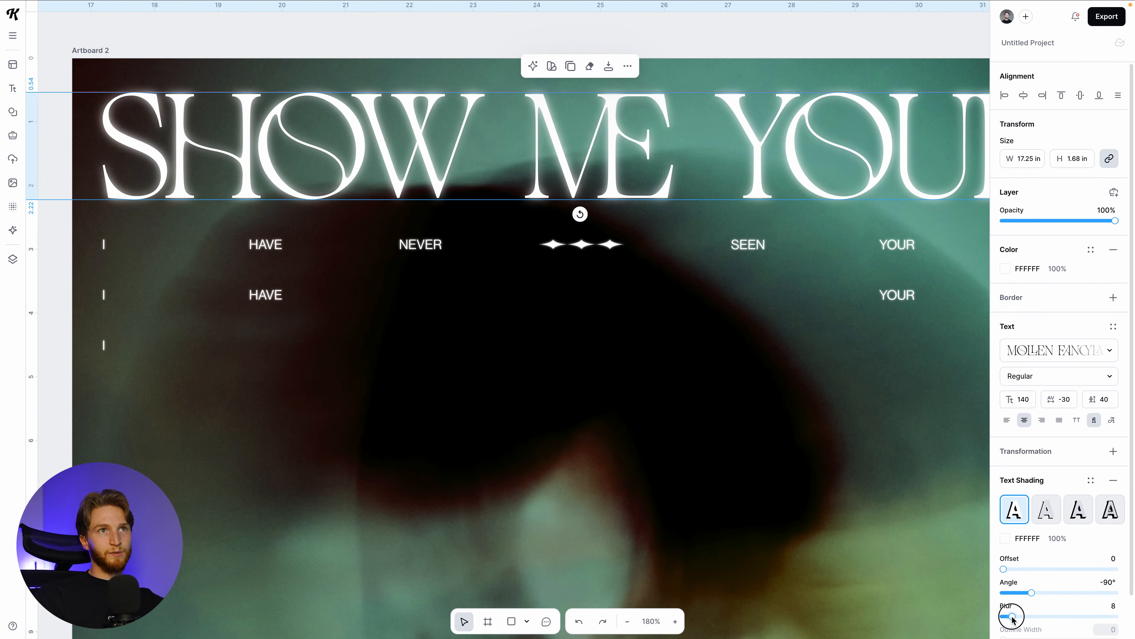
pyautogui.press('Escape')
# Duplicate all the lettering, captions and sparkles on Artboard 2 in place to strengthen their white glow
pyautogui.scroll(-10, 727, 474)
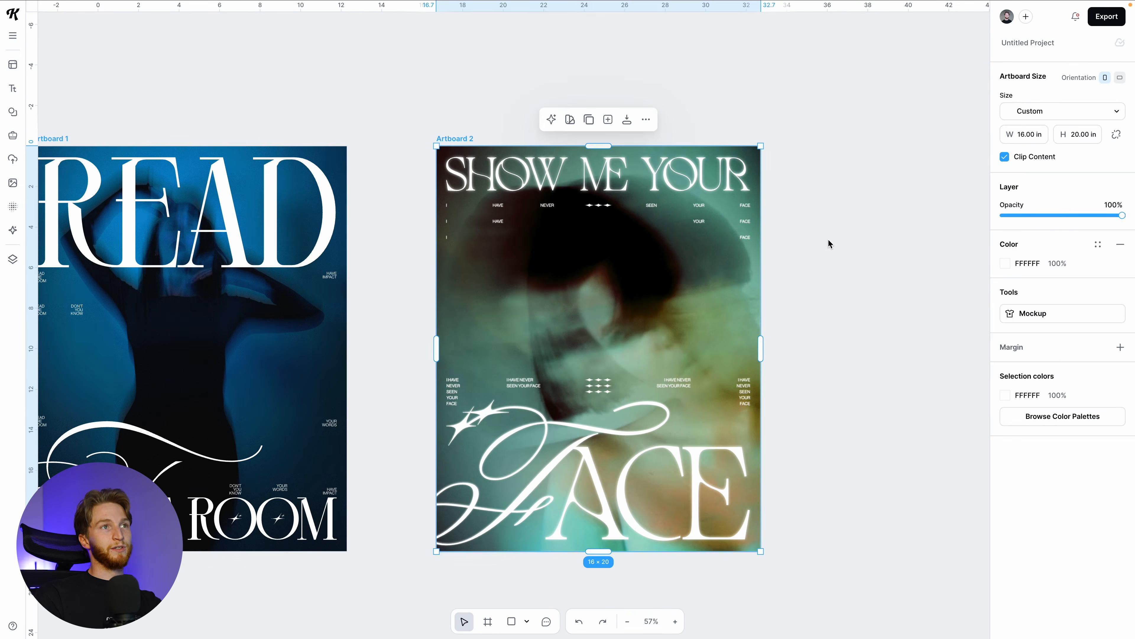
pyautogui.click(828, 244)
pyautogui.moveTo(456, 170); pyautogui.dragTo(757, 543)
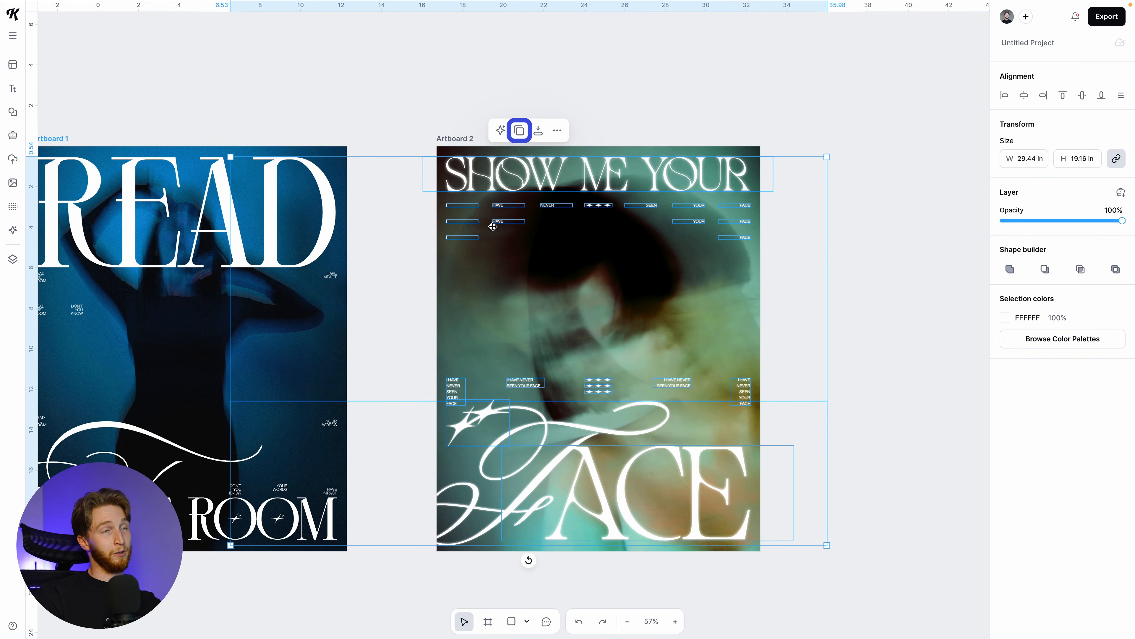
pyautogui.click(517, 131)
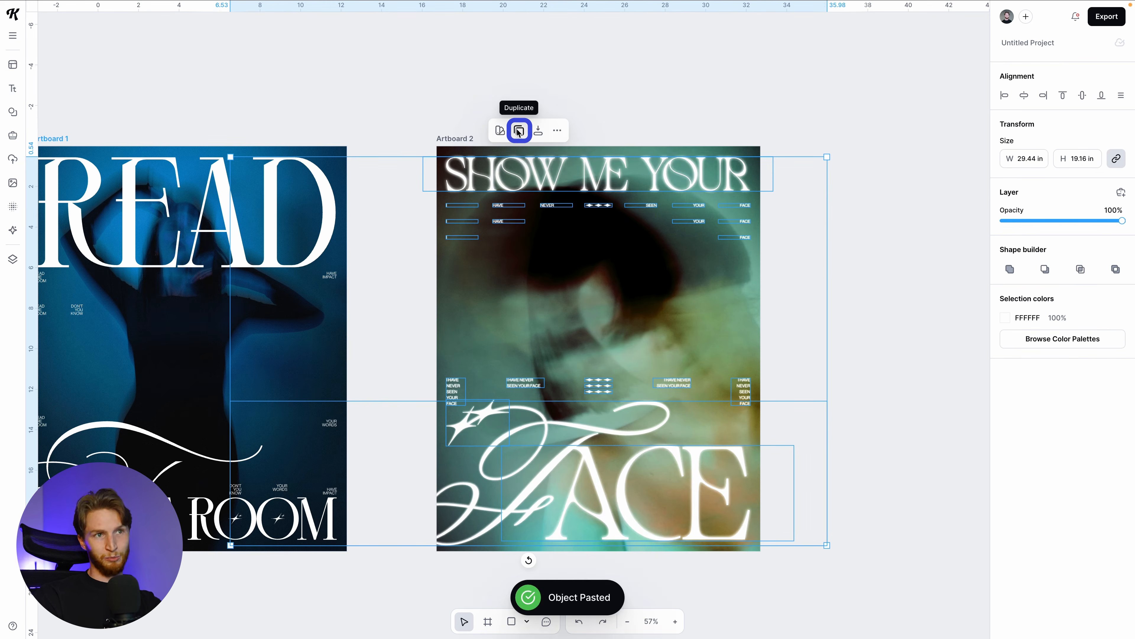
pyautogui.click(879, 233)
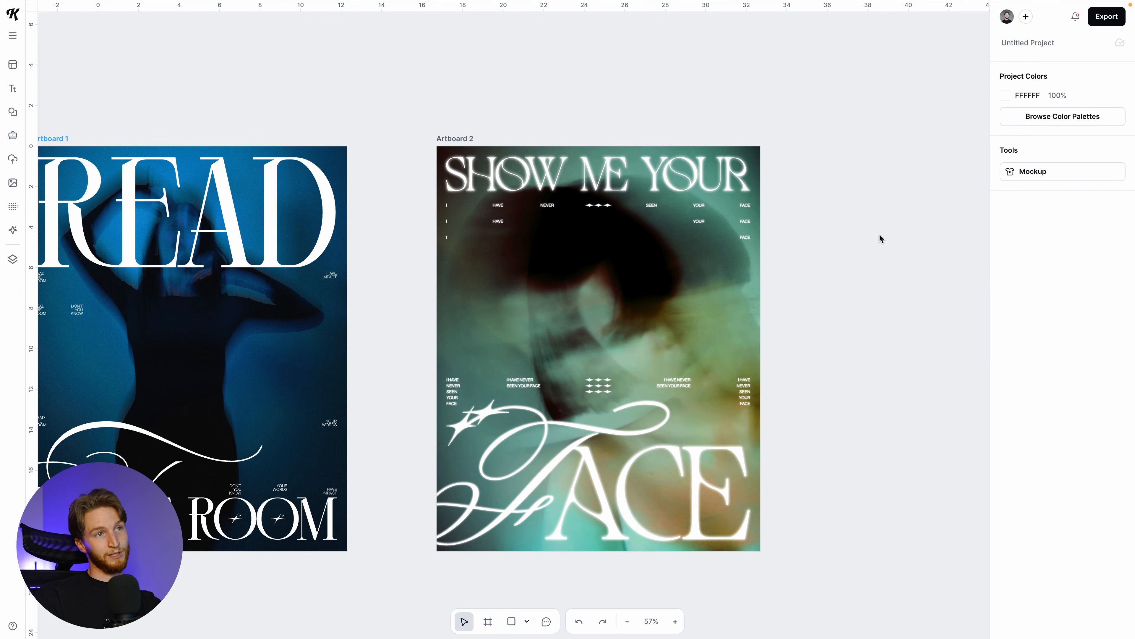
# Check the strengthened glow up close and duplicate the full set of lettering, captions and sparkles in place once more
pyautogui.scroll(5, 754, 384)
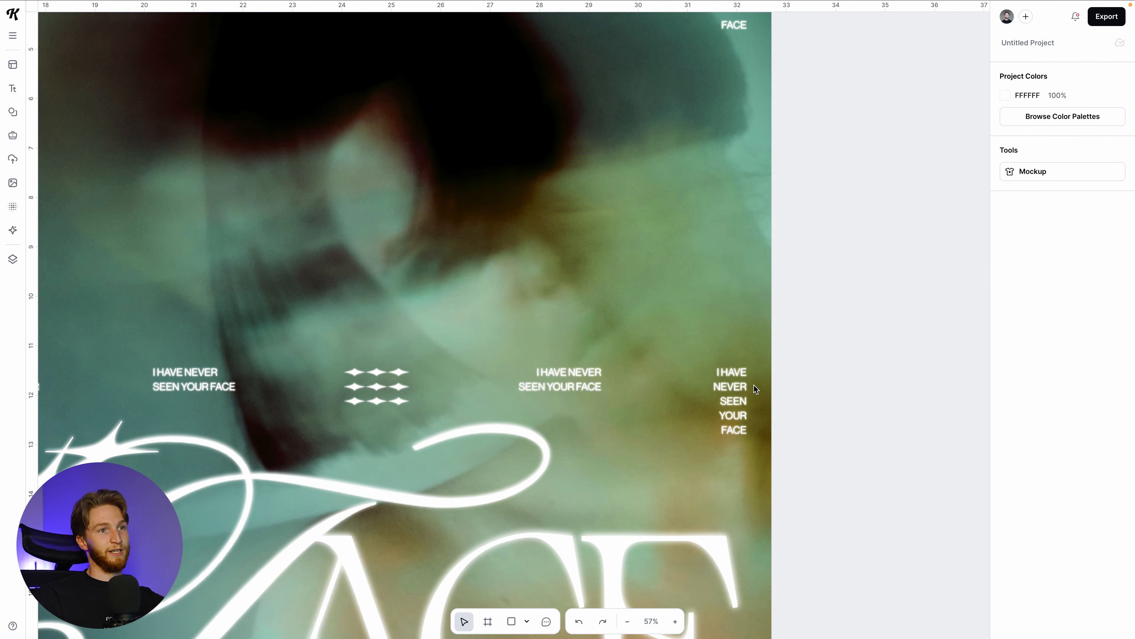
pyautogui.scroll(-8, 535, 333)
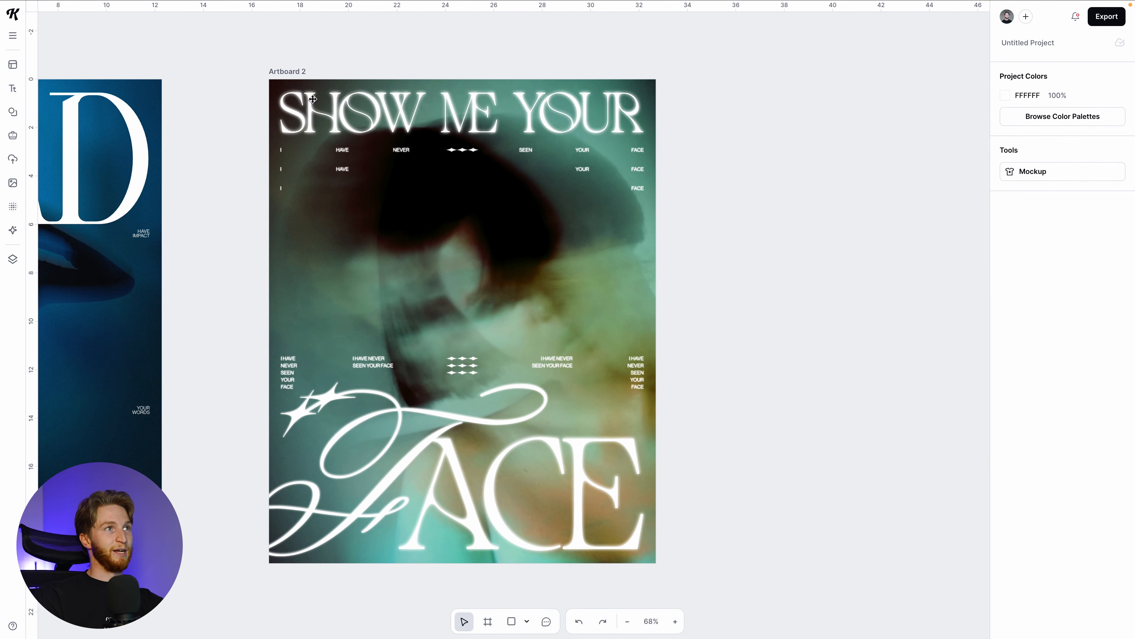
pyautogui.moveTo(282, 91); pyautogui.dragTo(653, 557)
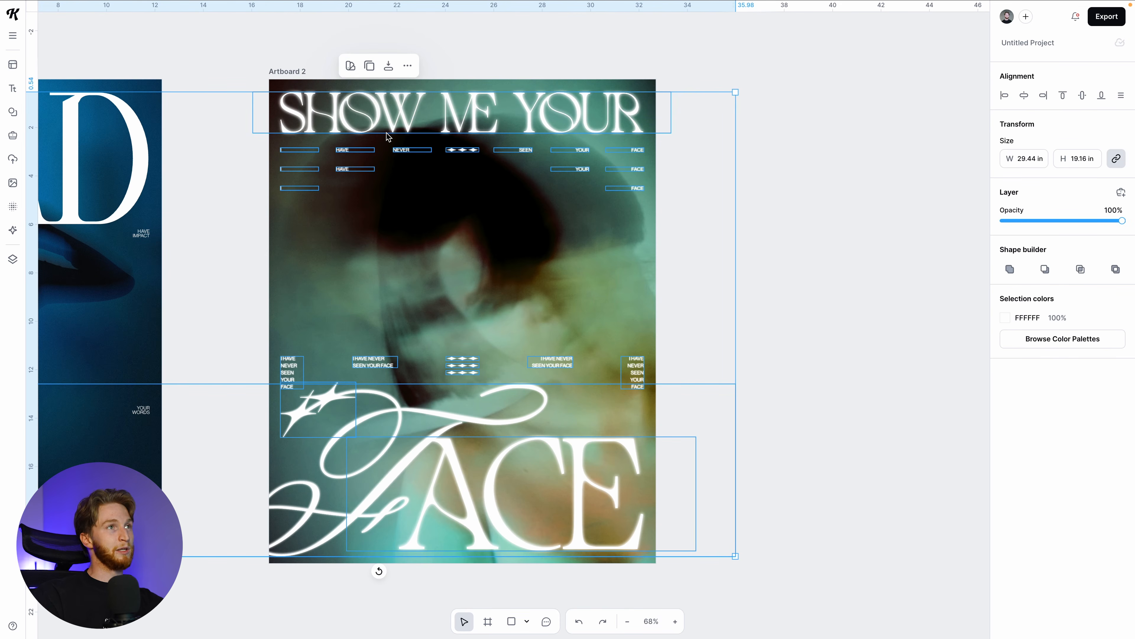
pyautogui.click(371, 66)
pyautogui.click(840, 310)
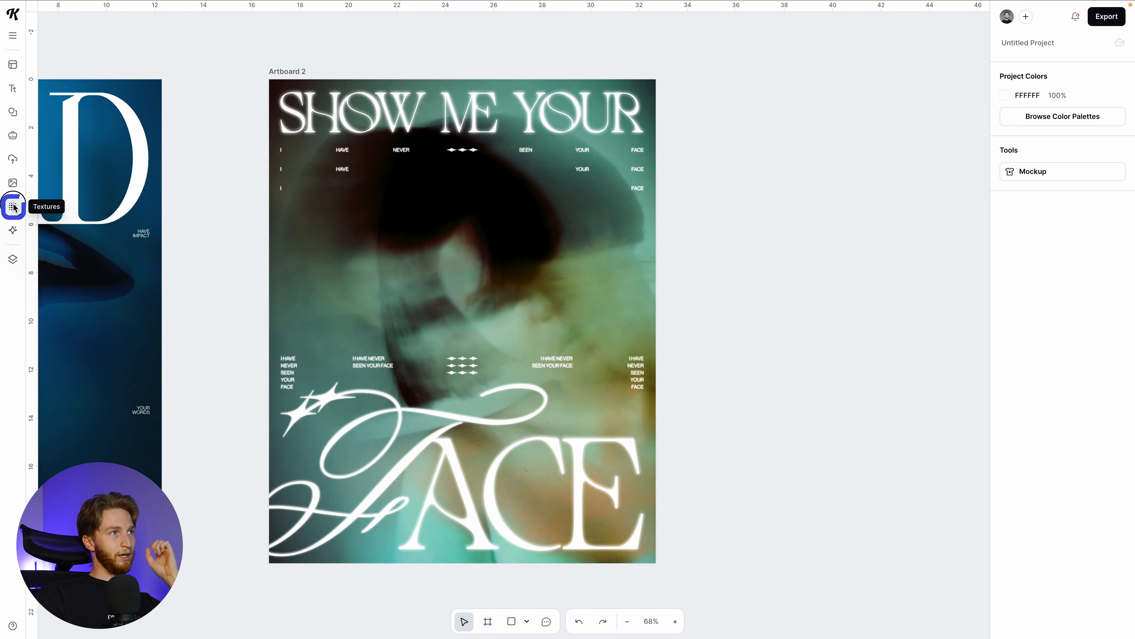
# Browse the texture library and try a dark texture over Artboard 2 with Color Burn blending
pyautogui.click(13, 207)
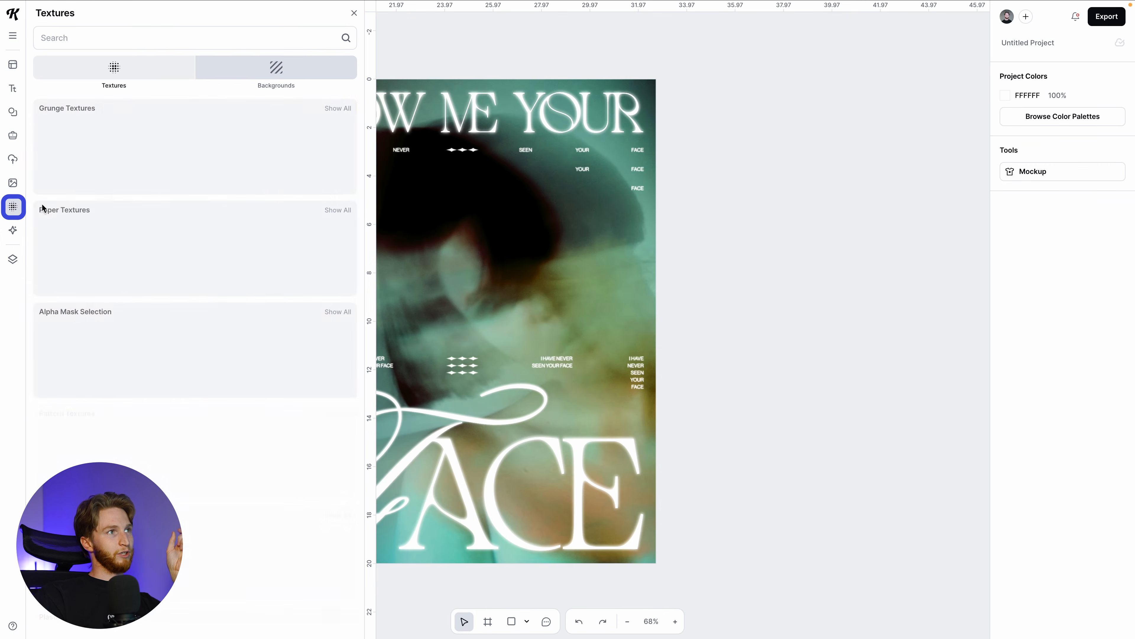
pyautogui.scroll(-10, 165, 211)
pyautogui.scroll(2, 165, 211)
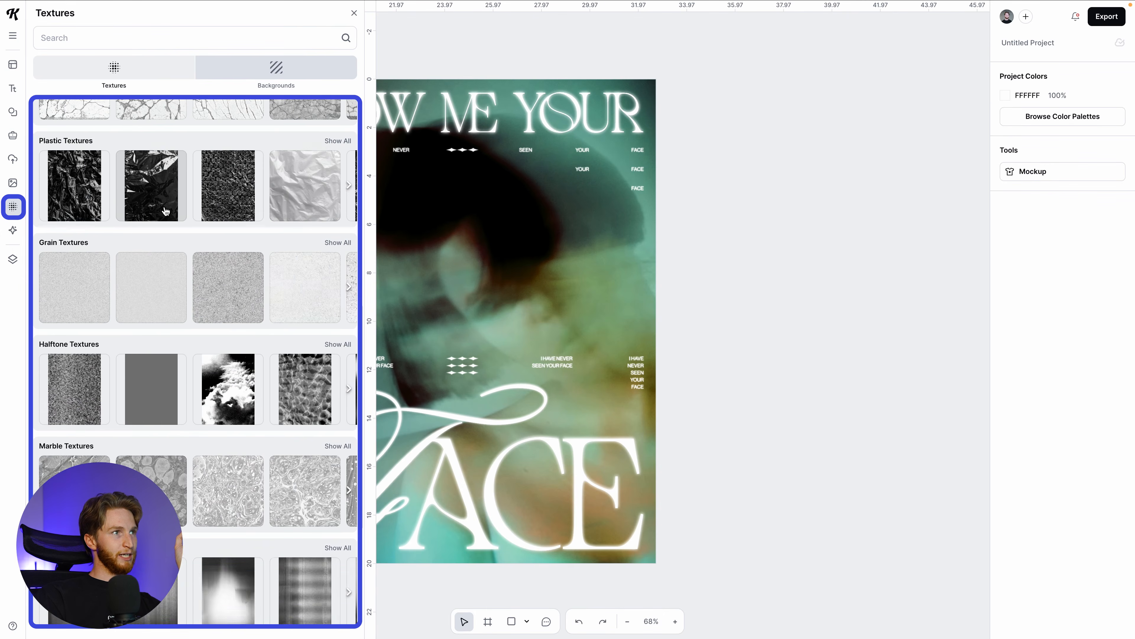
pyautogui.scroll(1, 166, 211)
pyautogui.scroll(-6, 132, 288)
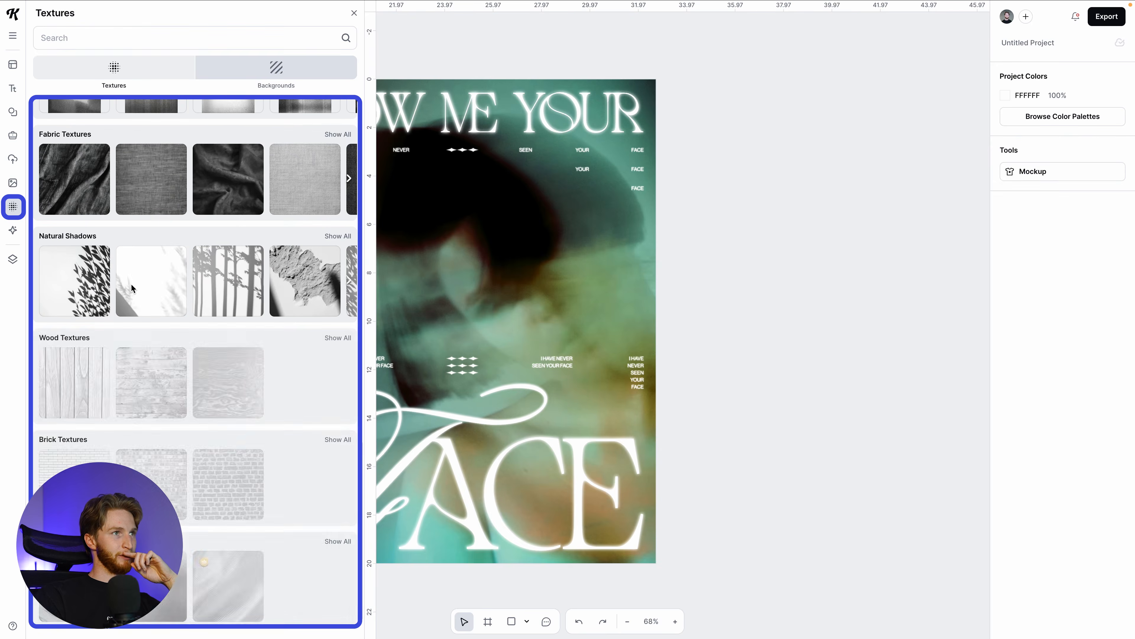
pyautogui.scroll(-5, 145, 228)
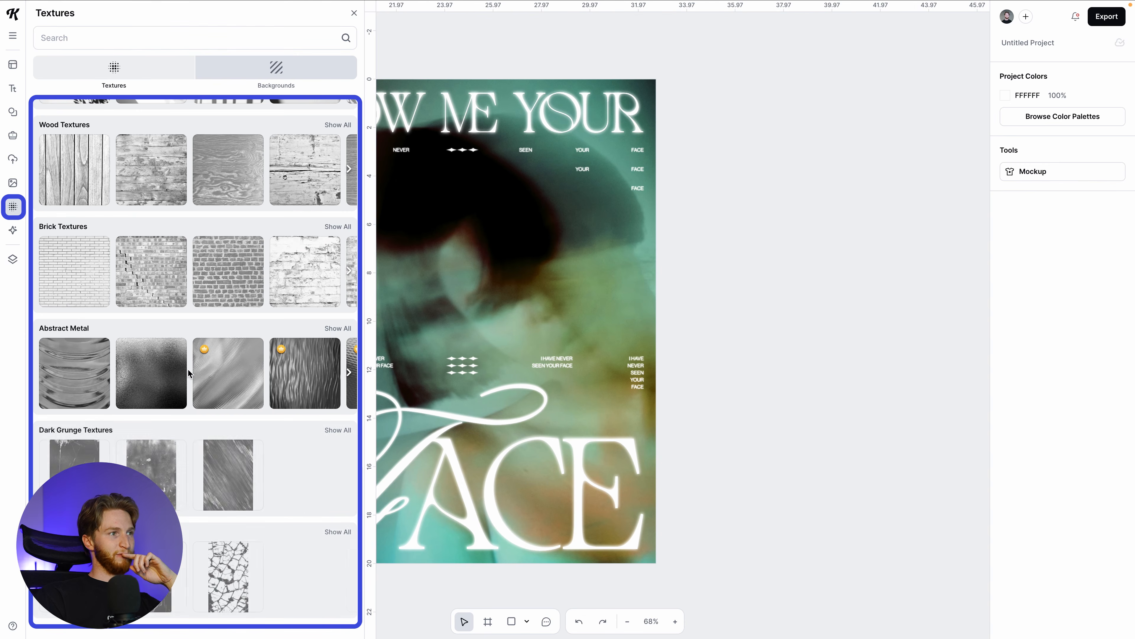
pyautogui.hscroll(4, 166, 470)
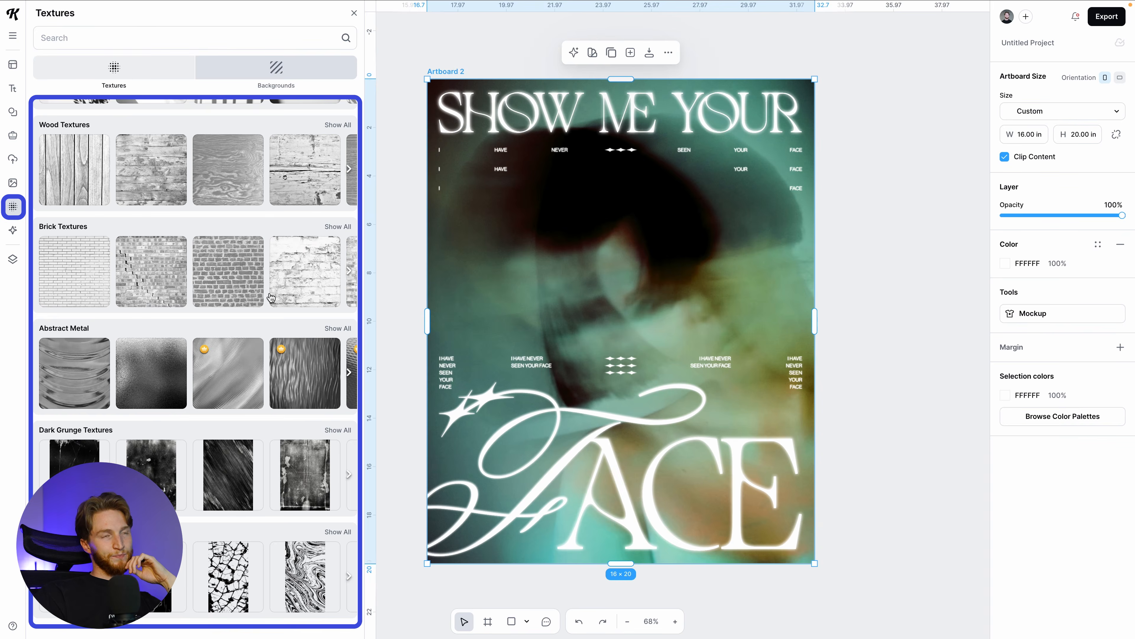
pyautogui.click(271, 297)
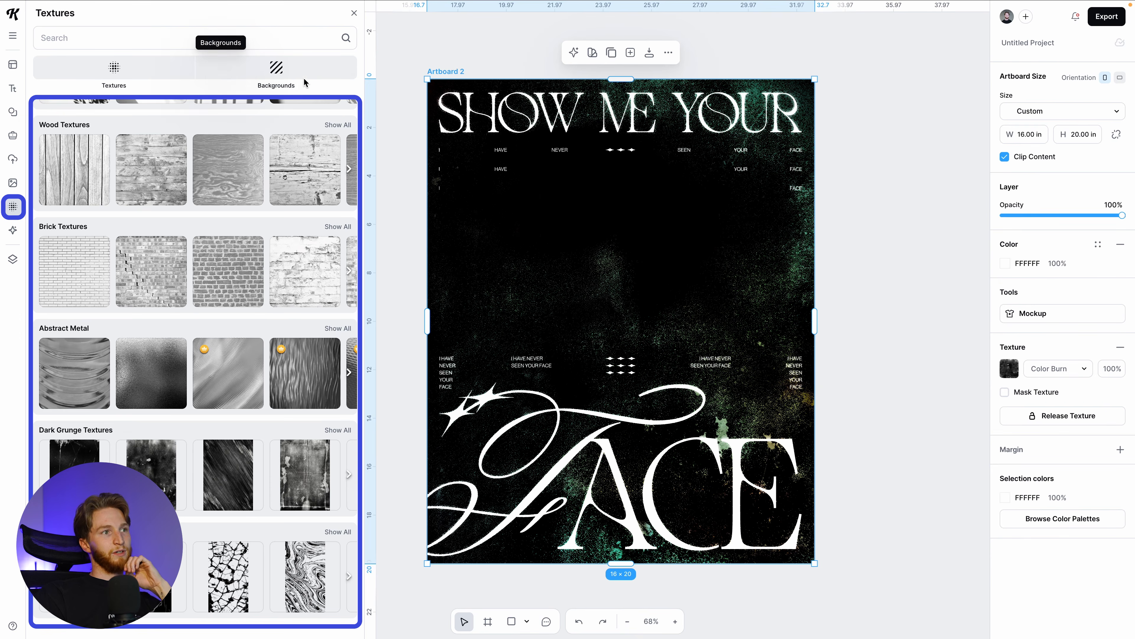
pyautogui.click(354, 12)
pyautogui.click(1057, 368)
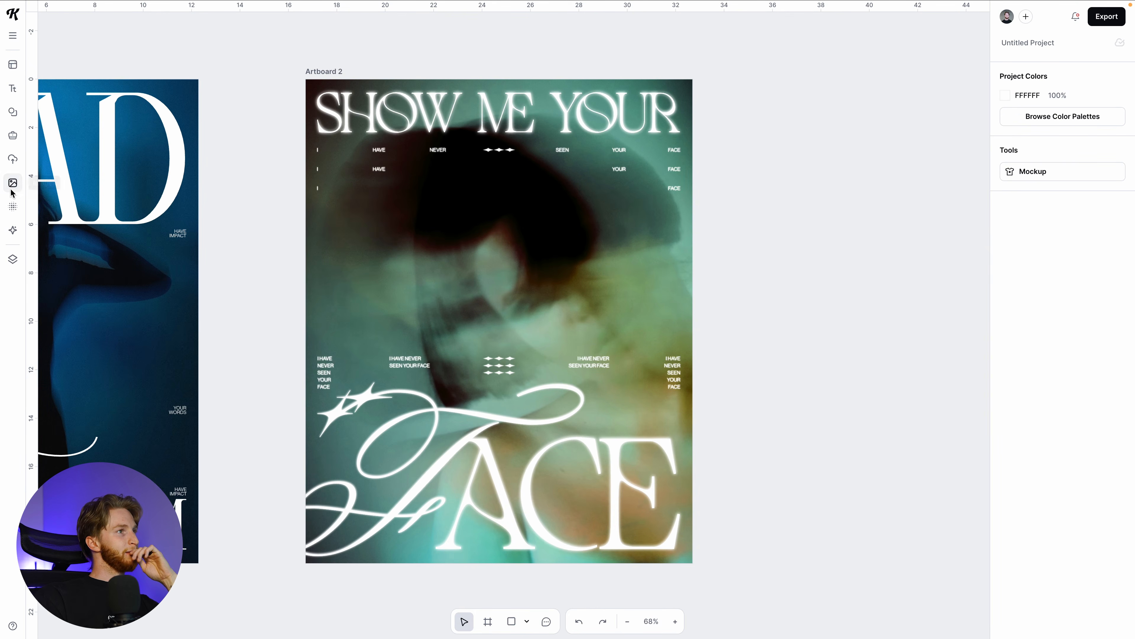
# Search the stock photos for TEXTURE and insert the black creased-paper photo
pyautogui.click(12, 206)
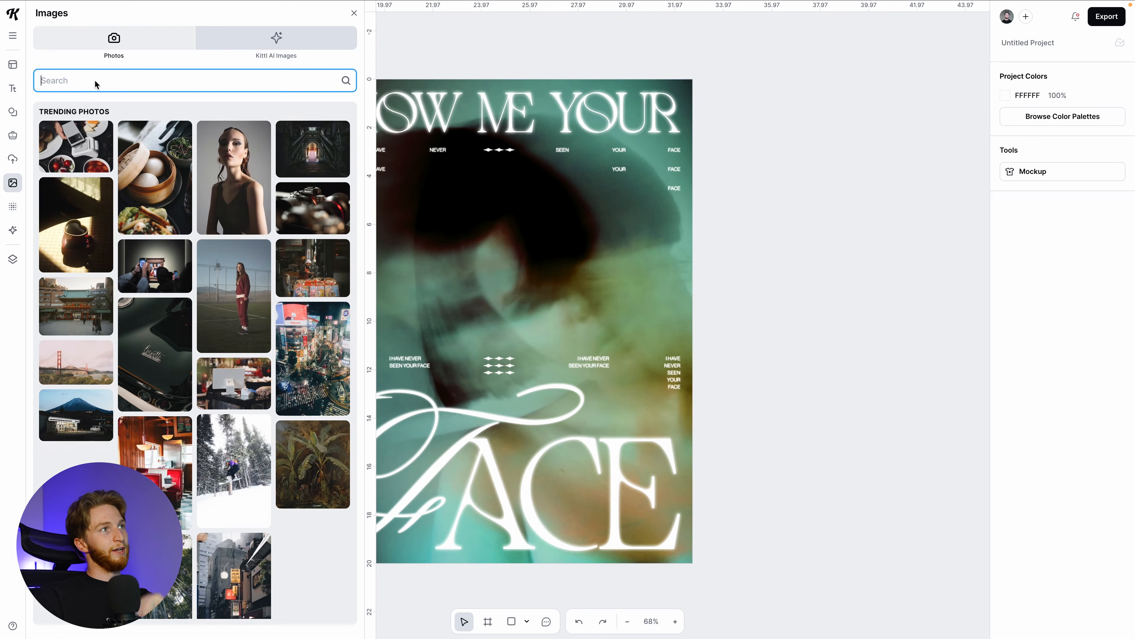
pyautogui.write('EXTUR')
pyautogui.press('Return')
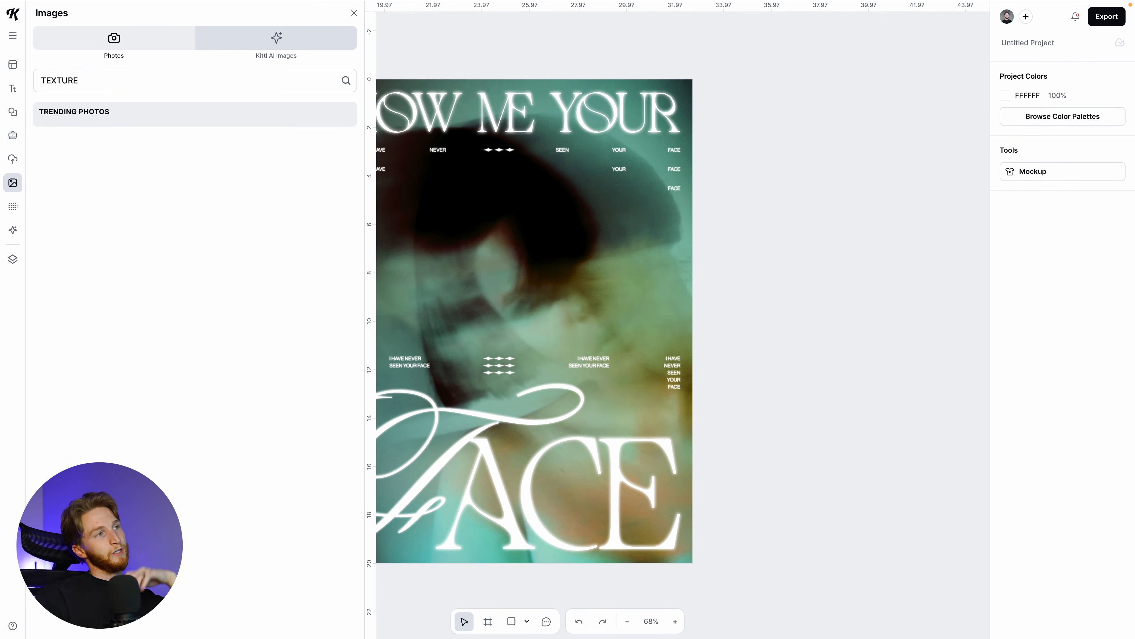
pyautogui.scroll(-5, 212, 373)
pyautogui.scroll(-8, 215, 395)
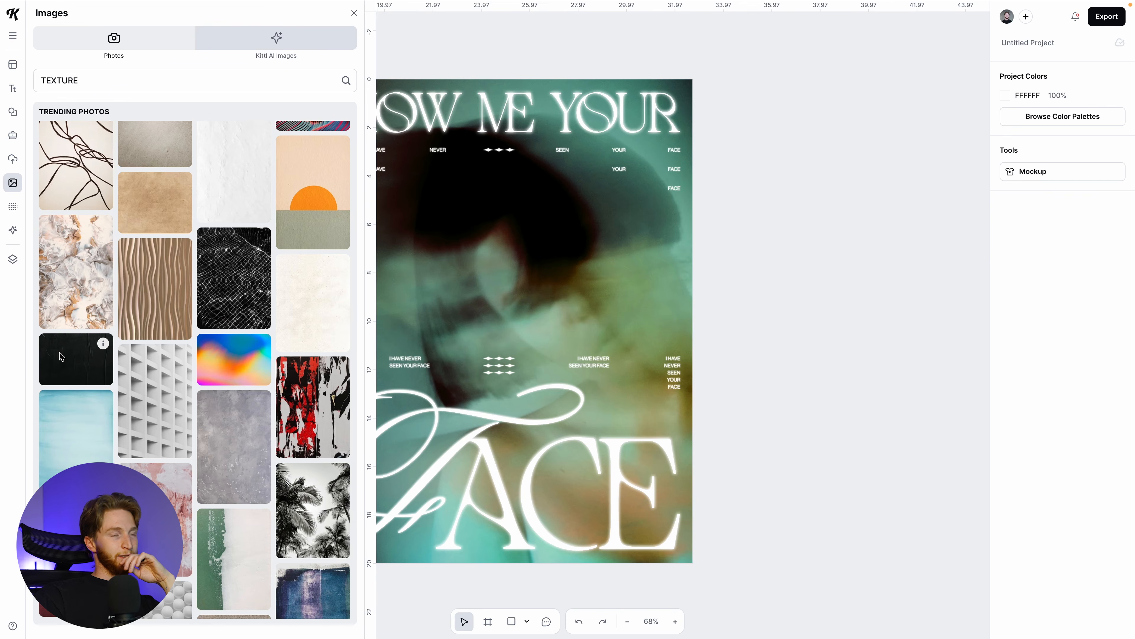
pyautogui.click(95, 359)
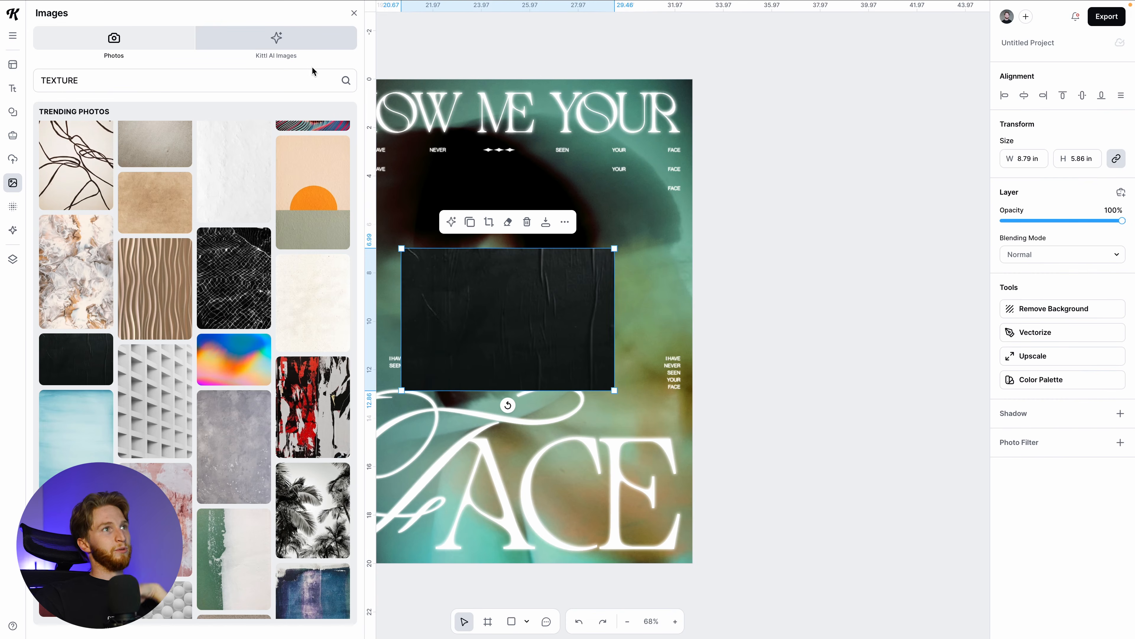
# Rotate the black paper photo 90 degrees and enlarge it to about 20.1 by 16.1 in so it covers Artboard 2
pyautogui.click(544, 310)
pyautogui.moveTo(508, 405); pyautogui.dragTo(423, 291)
pyautogui.moveTo(530, 319); pyautogui.dragTo(468, 255)
pyautogui.moveTo(358, 266); pyautogui.dragTo(609, 275)
pyautogui.moveTo(455, 260); pyautogui.dragTo(390, 188)
pyautogui.moveTo(448, 293); pyautogui.dragTo(697, 566)
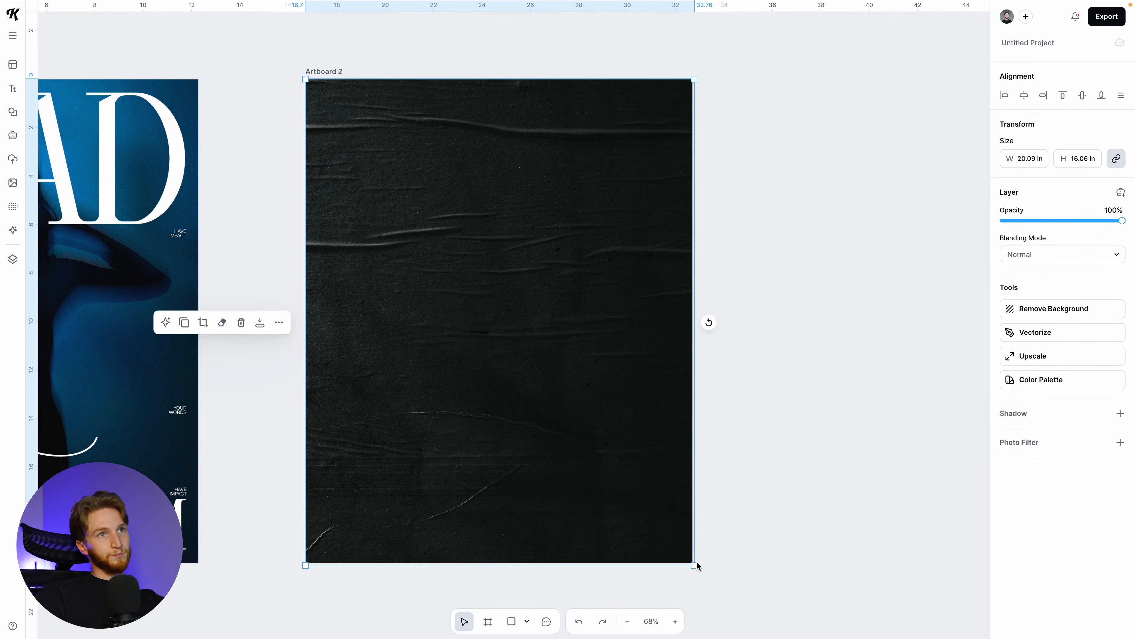
# Set the paper photo's blending mode to Screen, inspect the creases over the poster and deselect it
pyautogui.click(1043, 259)
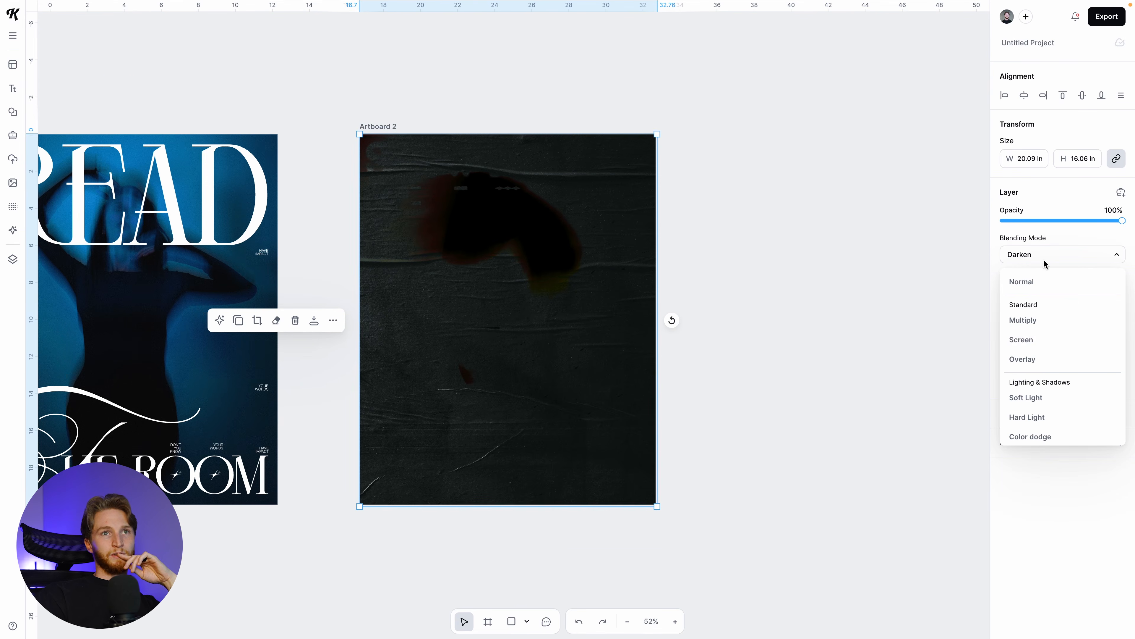
pyautogui.click(1037, 339)
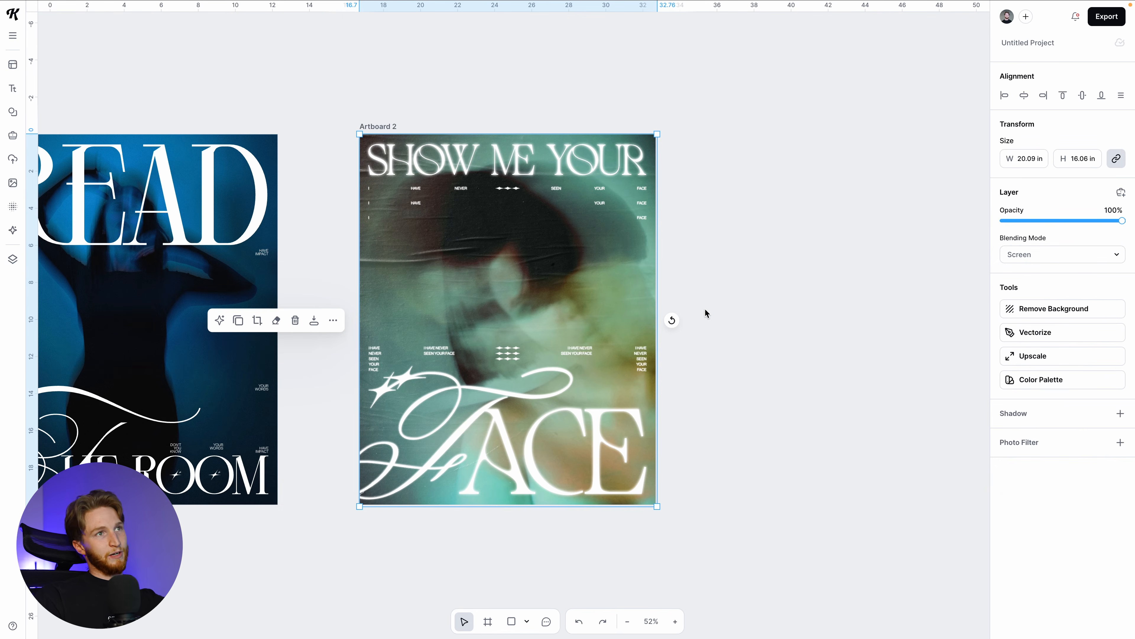
pyautogui.scroll(5, 620, 292)
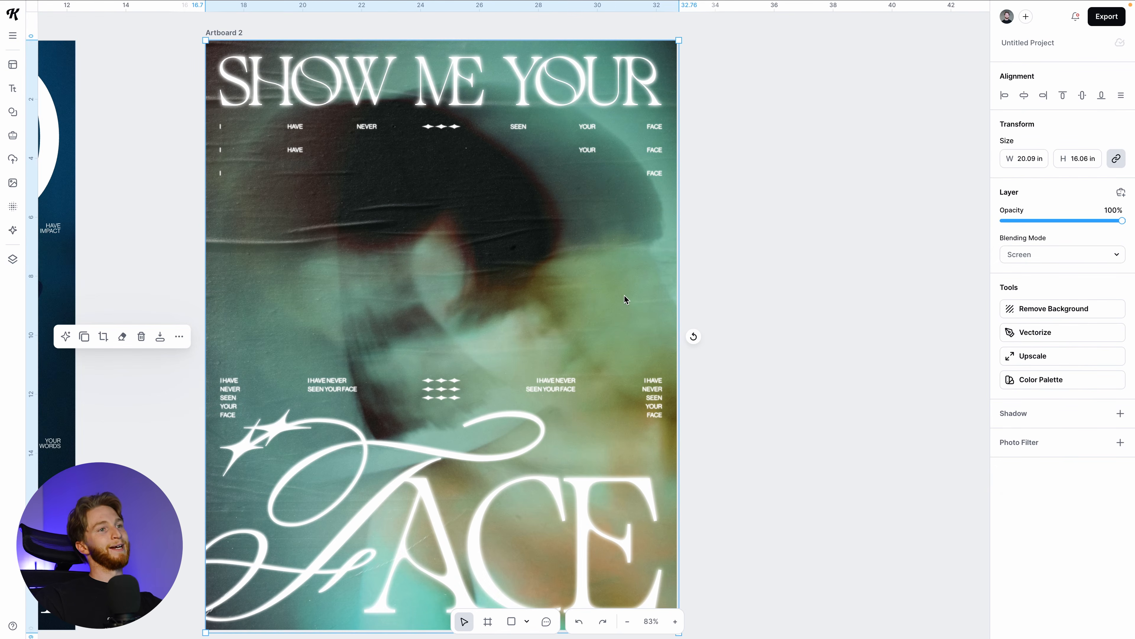
pyautogui.scroll(-2, 624, 296)
pyautogui.scroll(2, 624, 296)
pyautogui.hscroll(-2, 624, 296)
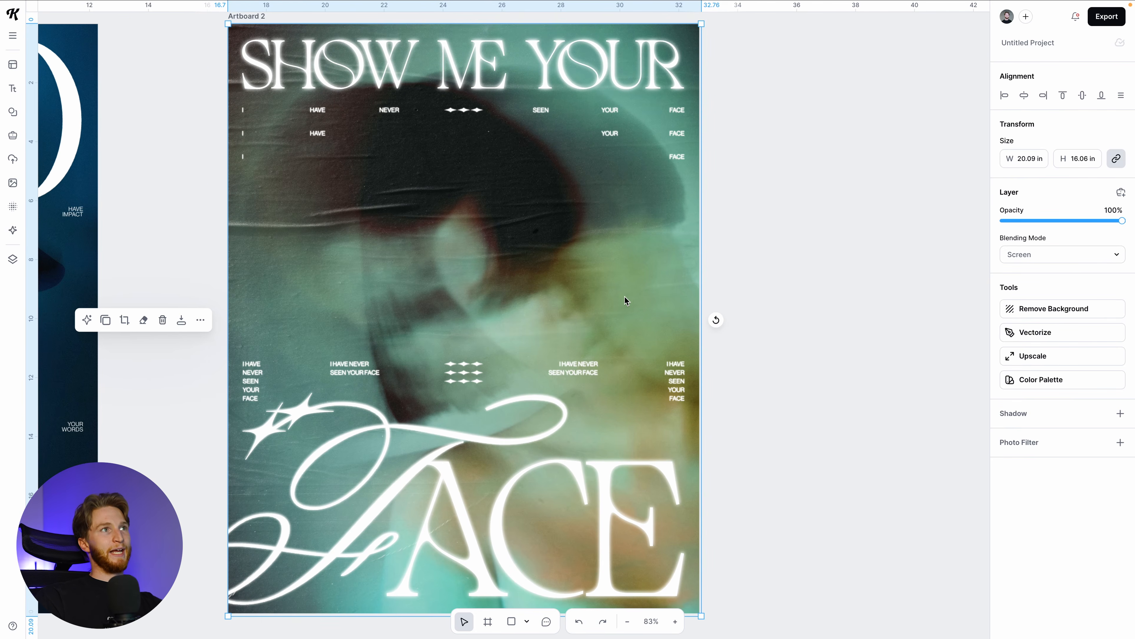
pyautogui.click(753, 290)
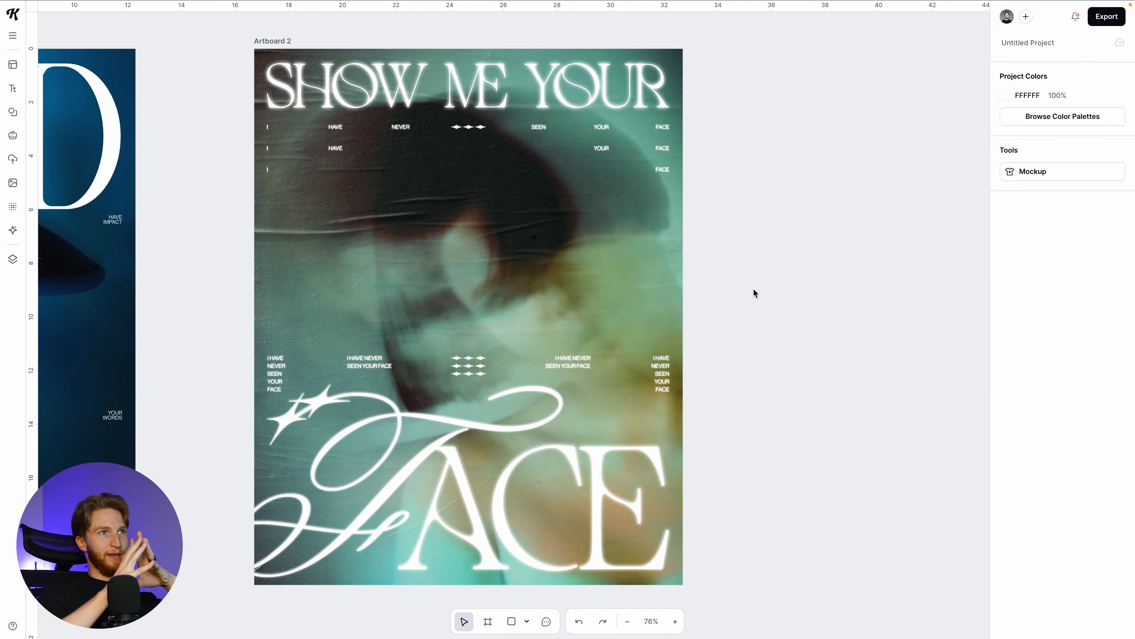